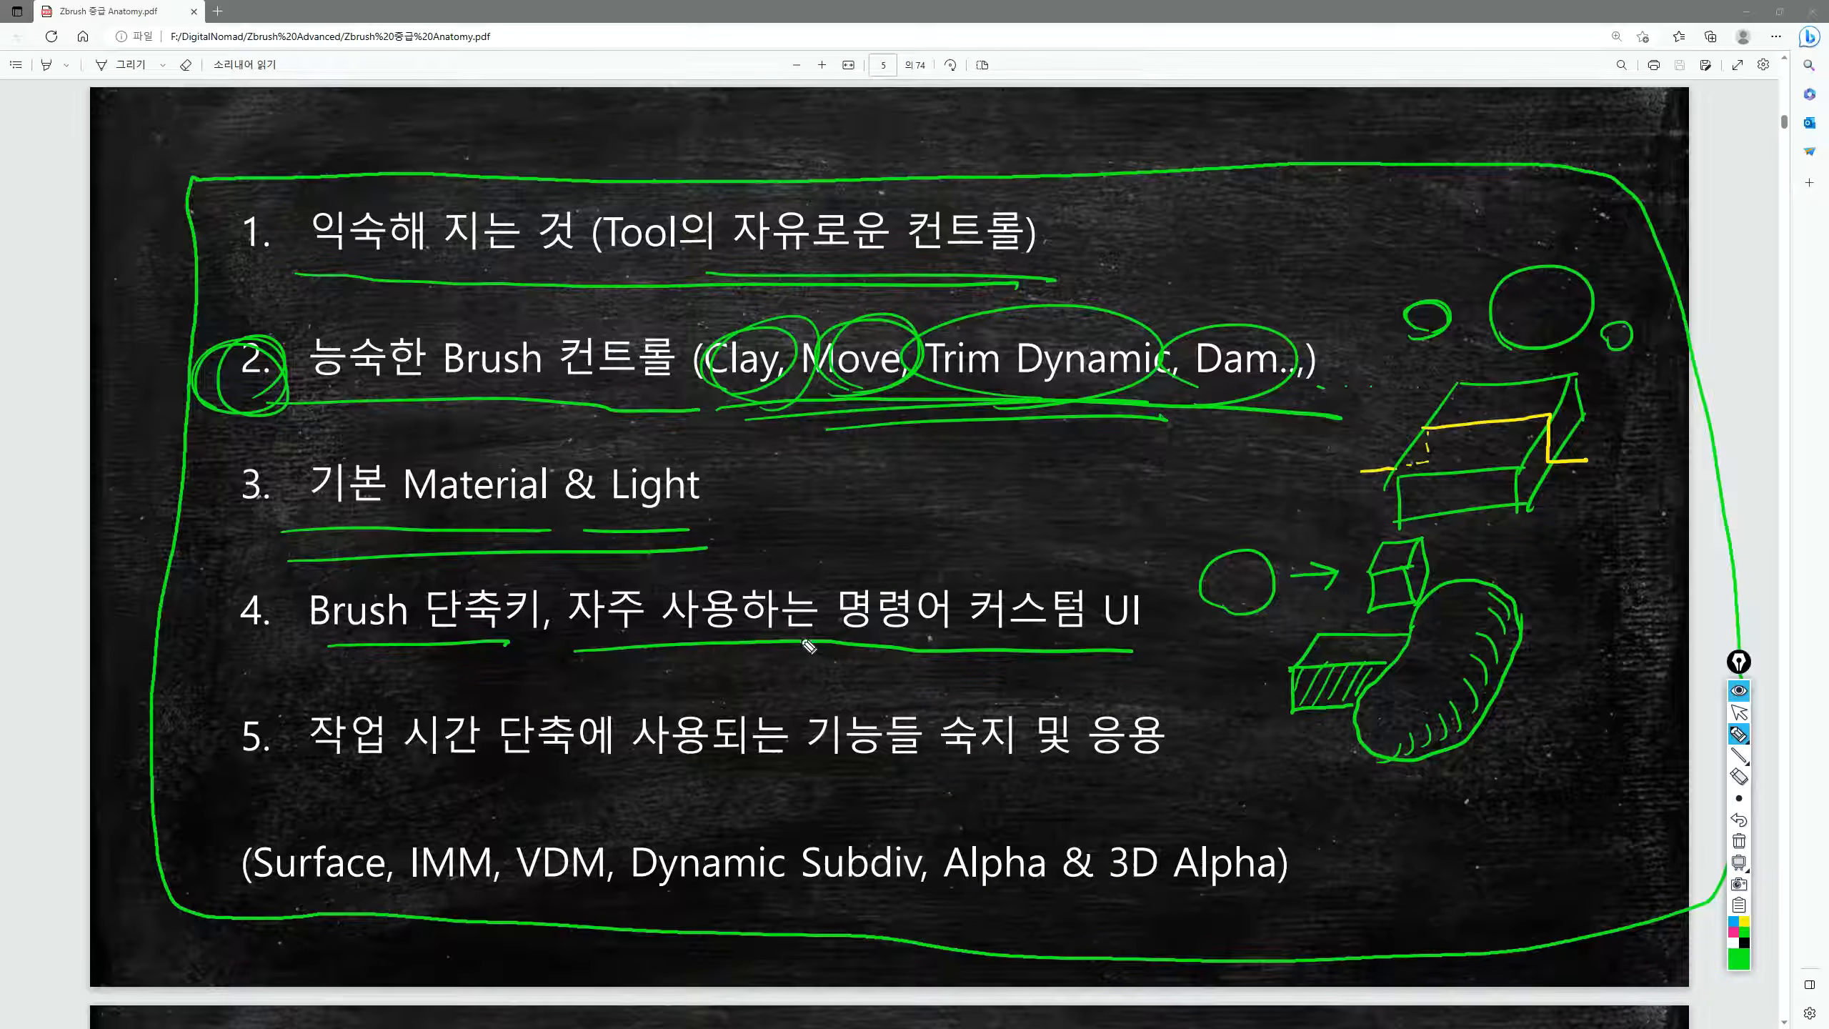
- Underline parts of items 4 and 5 in green and mark the feature names in the parenthesised list below them
drag(300, 658, 533, 657)
drag(274, 778, 800, 771)
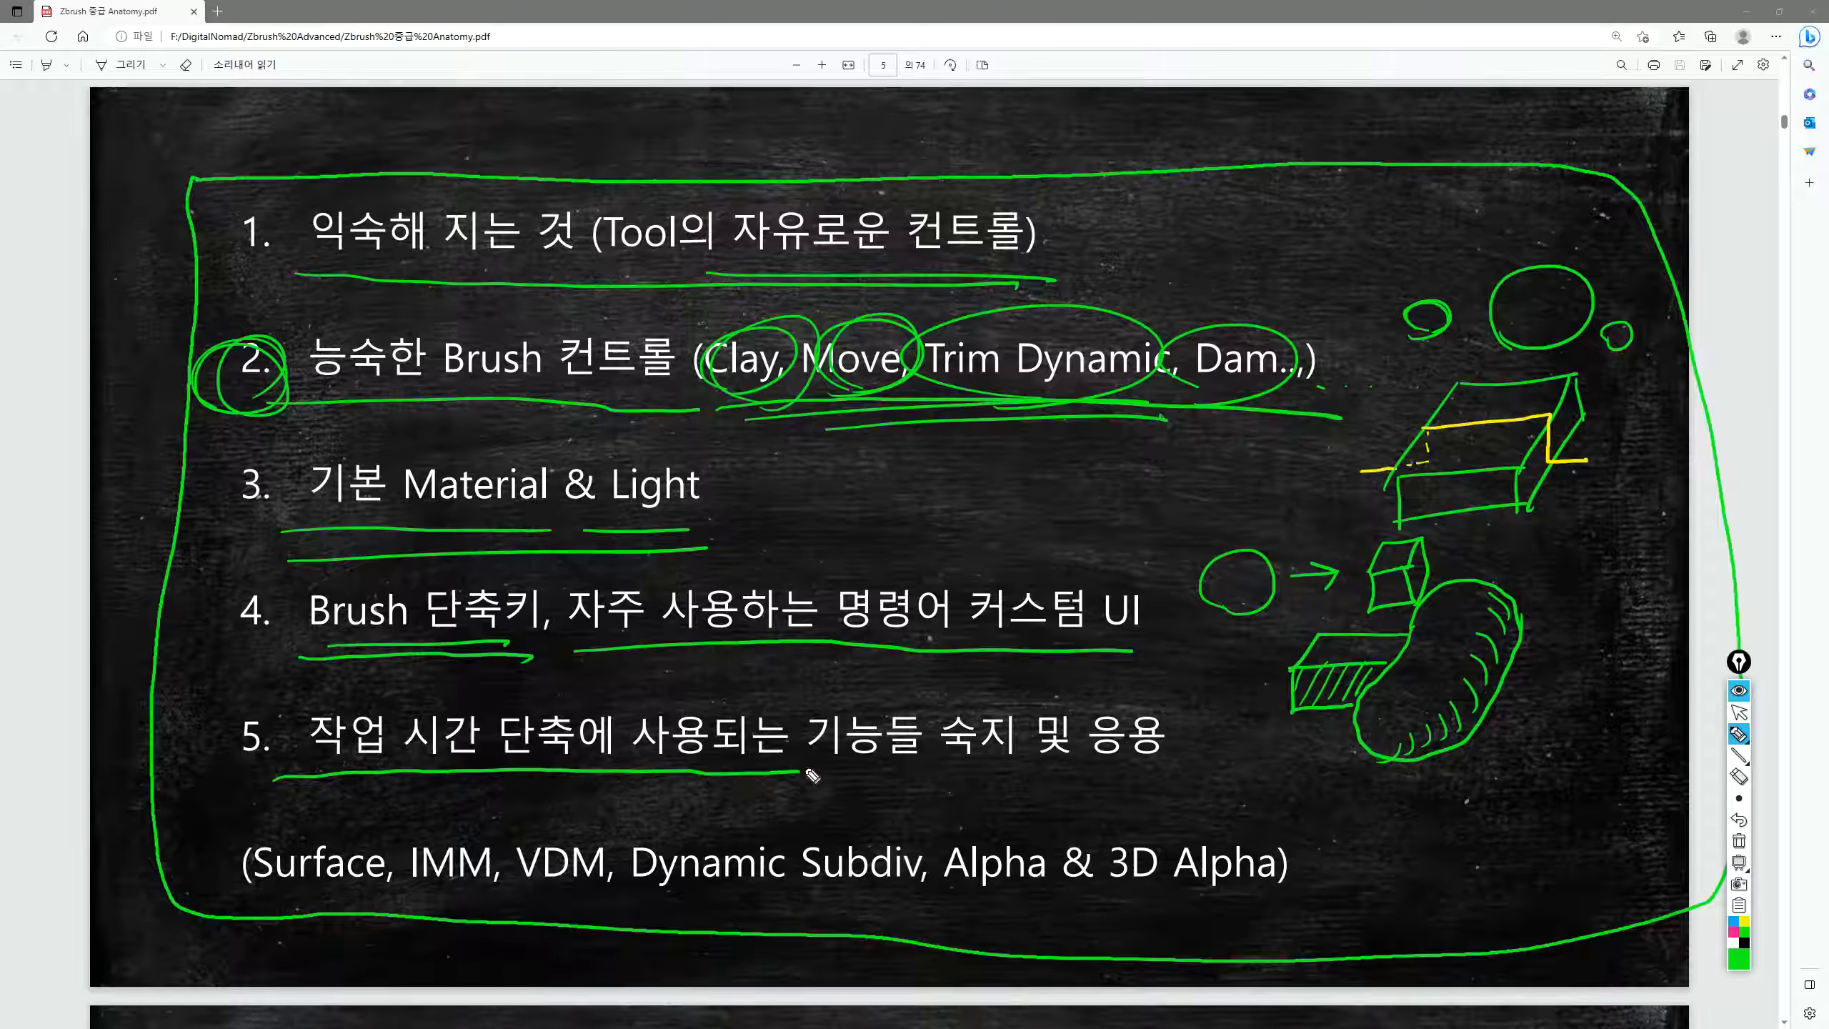
mouse_move(291, 914)
mouse_down()
mouse_move(412, 897)
mouse_move(415, 875)
mouse_move(558, 903)
mouse_up()
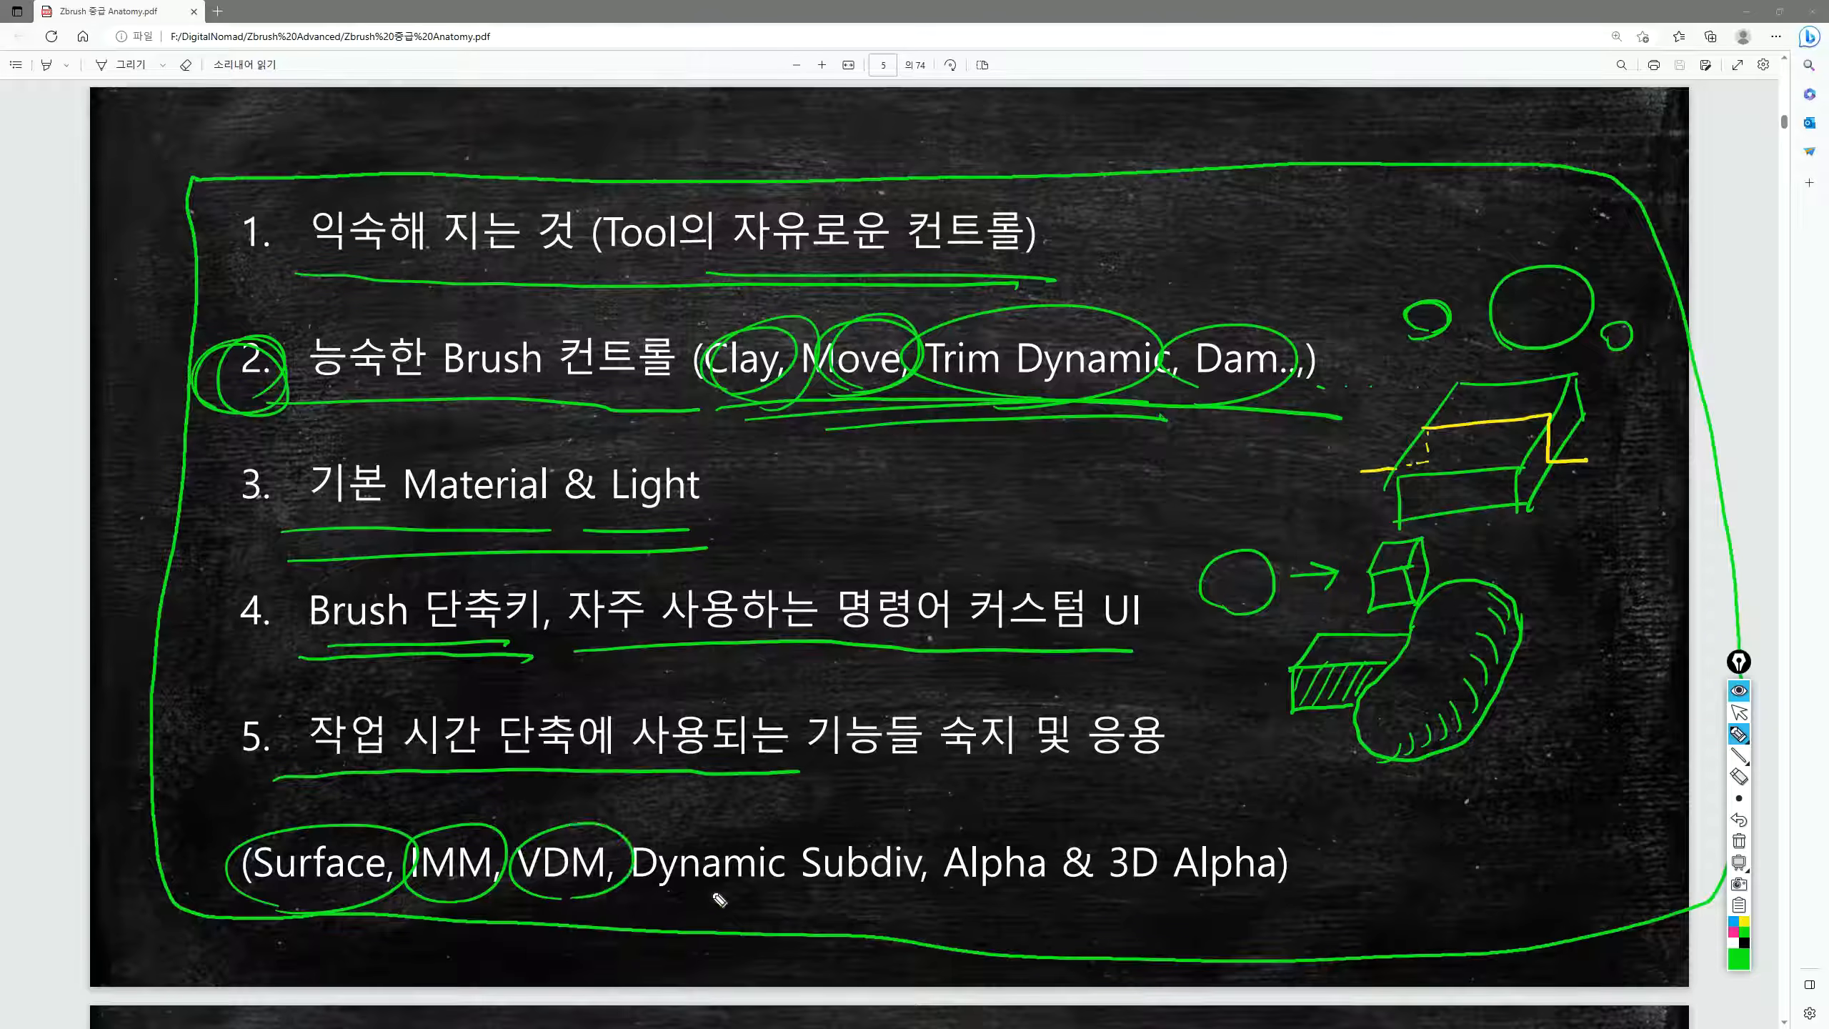
mouse_move(789, 897)
mouse_down()
mouse_move(821, 811)
mouse_move(724, 894)
mouse_up()
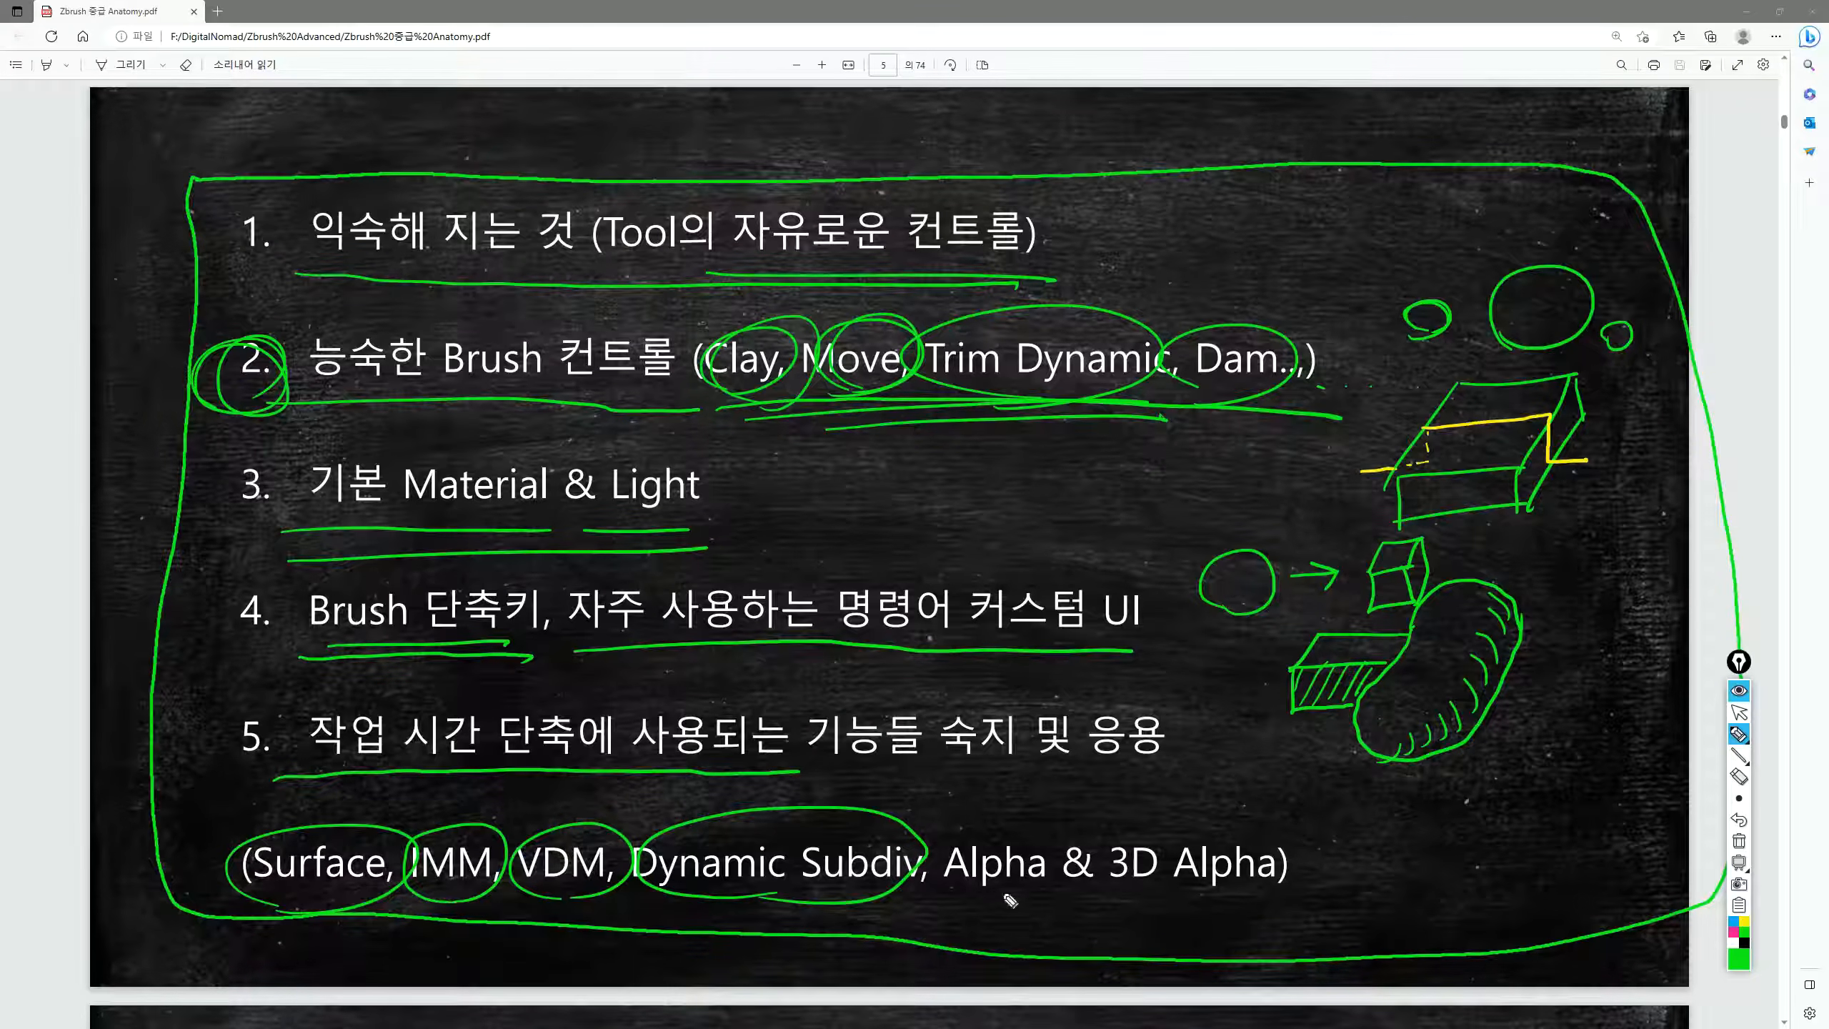
drag(932, 903, 1294, 895)
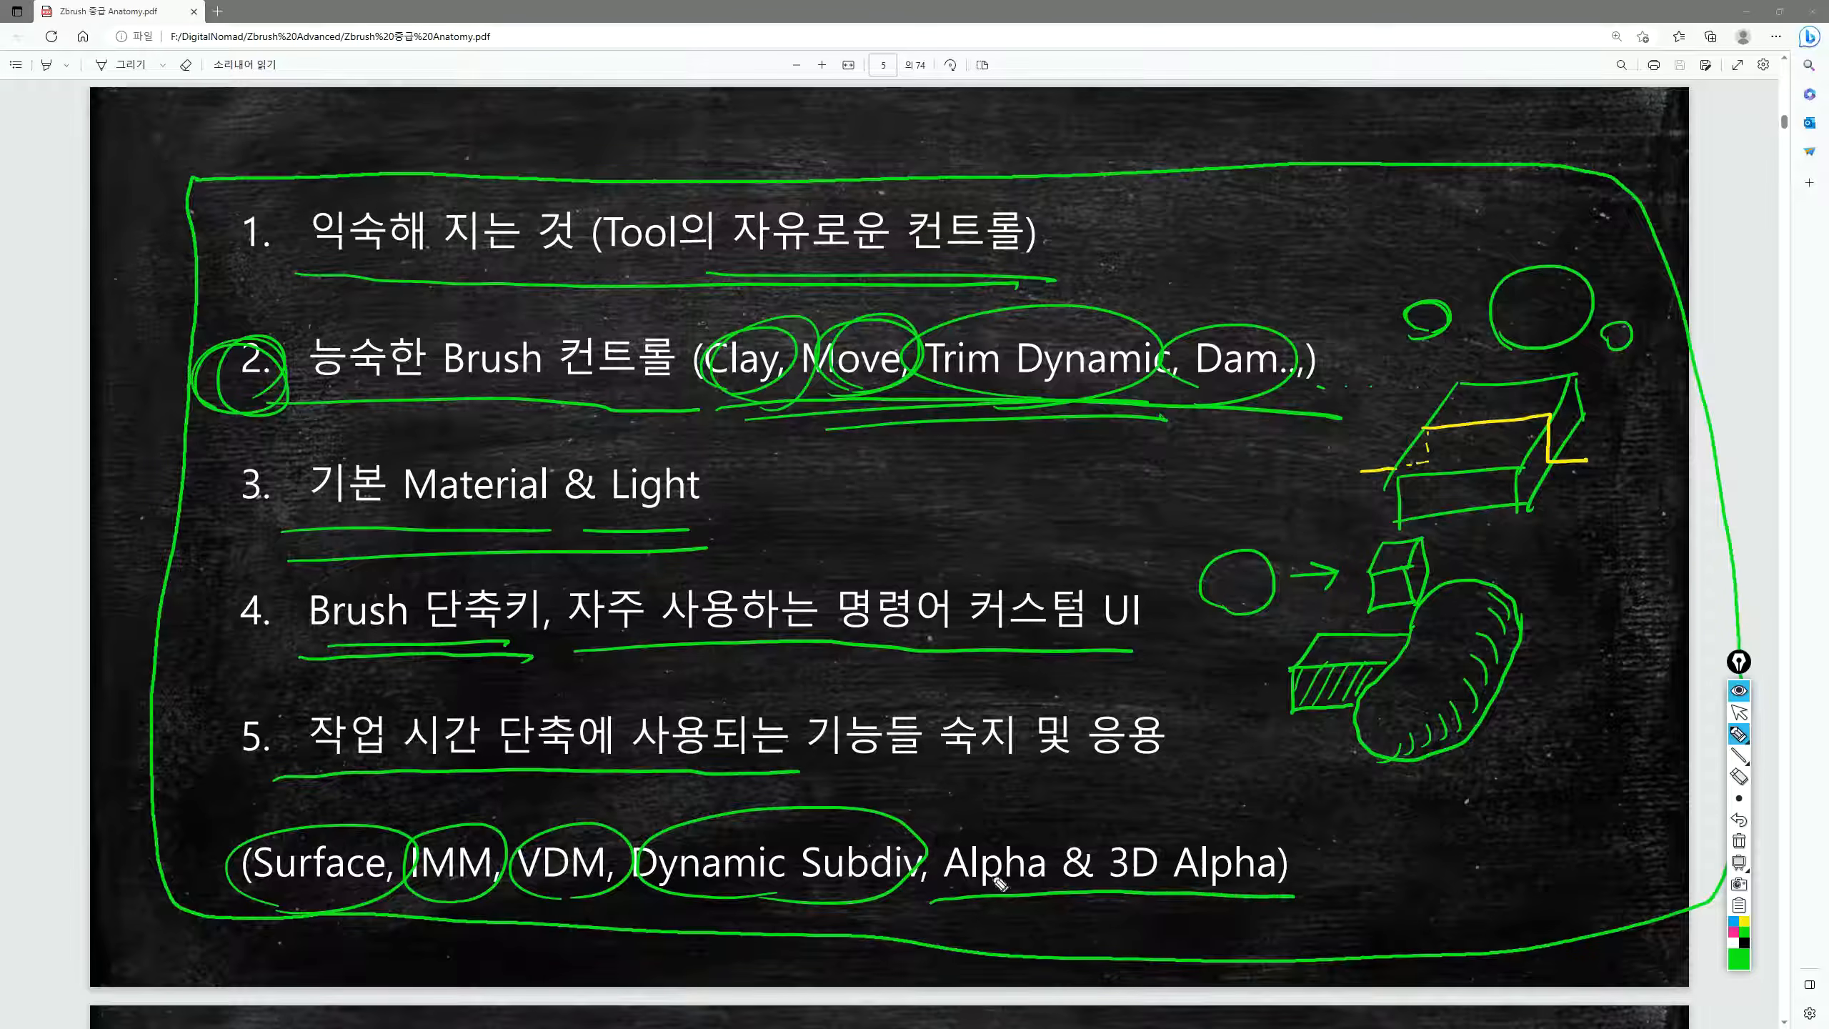
- Circle Alpha and 3D Alpha in green and write "2D" and "3D" above them
drag(981, 903, 990, 898)
mouse_move(972, 795)
mouse_down()
mouse_move(967, 816)
mouse_move(1001, 813)
mouse_up()
drag(1012, 790, 1005, 818)
mouse_move(1220, 890)
mouse_down()
mouse_move(1217, 828)
mouse_move(1149, 898)
mouse_up()
mouse_move(1151, 772)
mouse_down()
mouse_move(1152, 802)
mouse_move(1185, 805)
mouse_up()
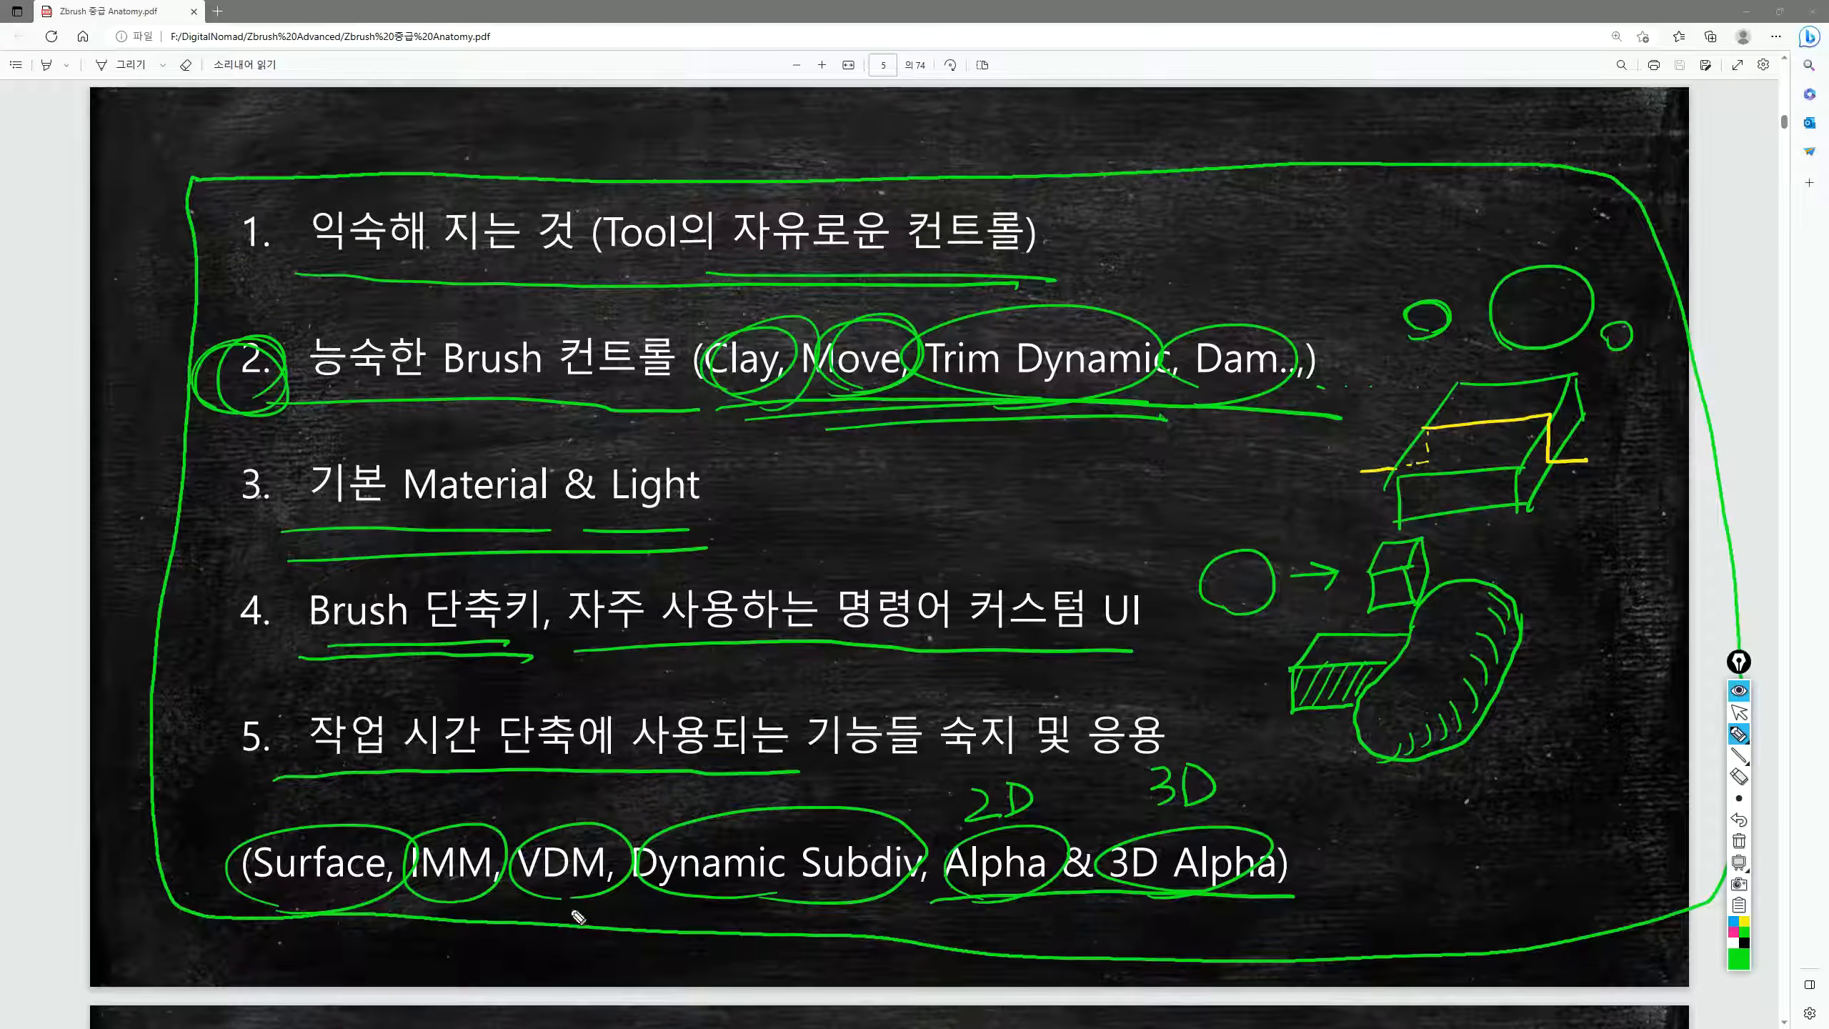
- Circle VDM and 3D Alpha in pink and link them with a bracket line below the text
click(1734, 934)
drag(568, 905, 566, 909)
mouse_move(1197, 899)
mouse_down()
mouse_move(1167, 820)
mouse_move(1102, 916)
mouse_up()
mouse_move(606, 907)
mouse_down()
mouse_move(1117, 954)
mouse_move(1134, 885)
mouse_up()
drag(878, 929, 885, 940)
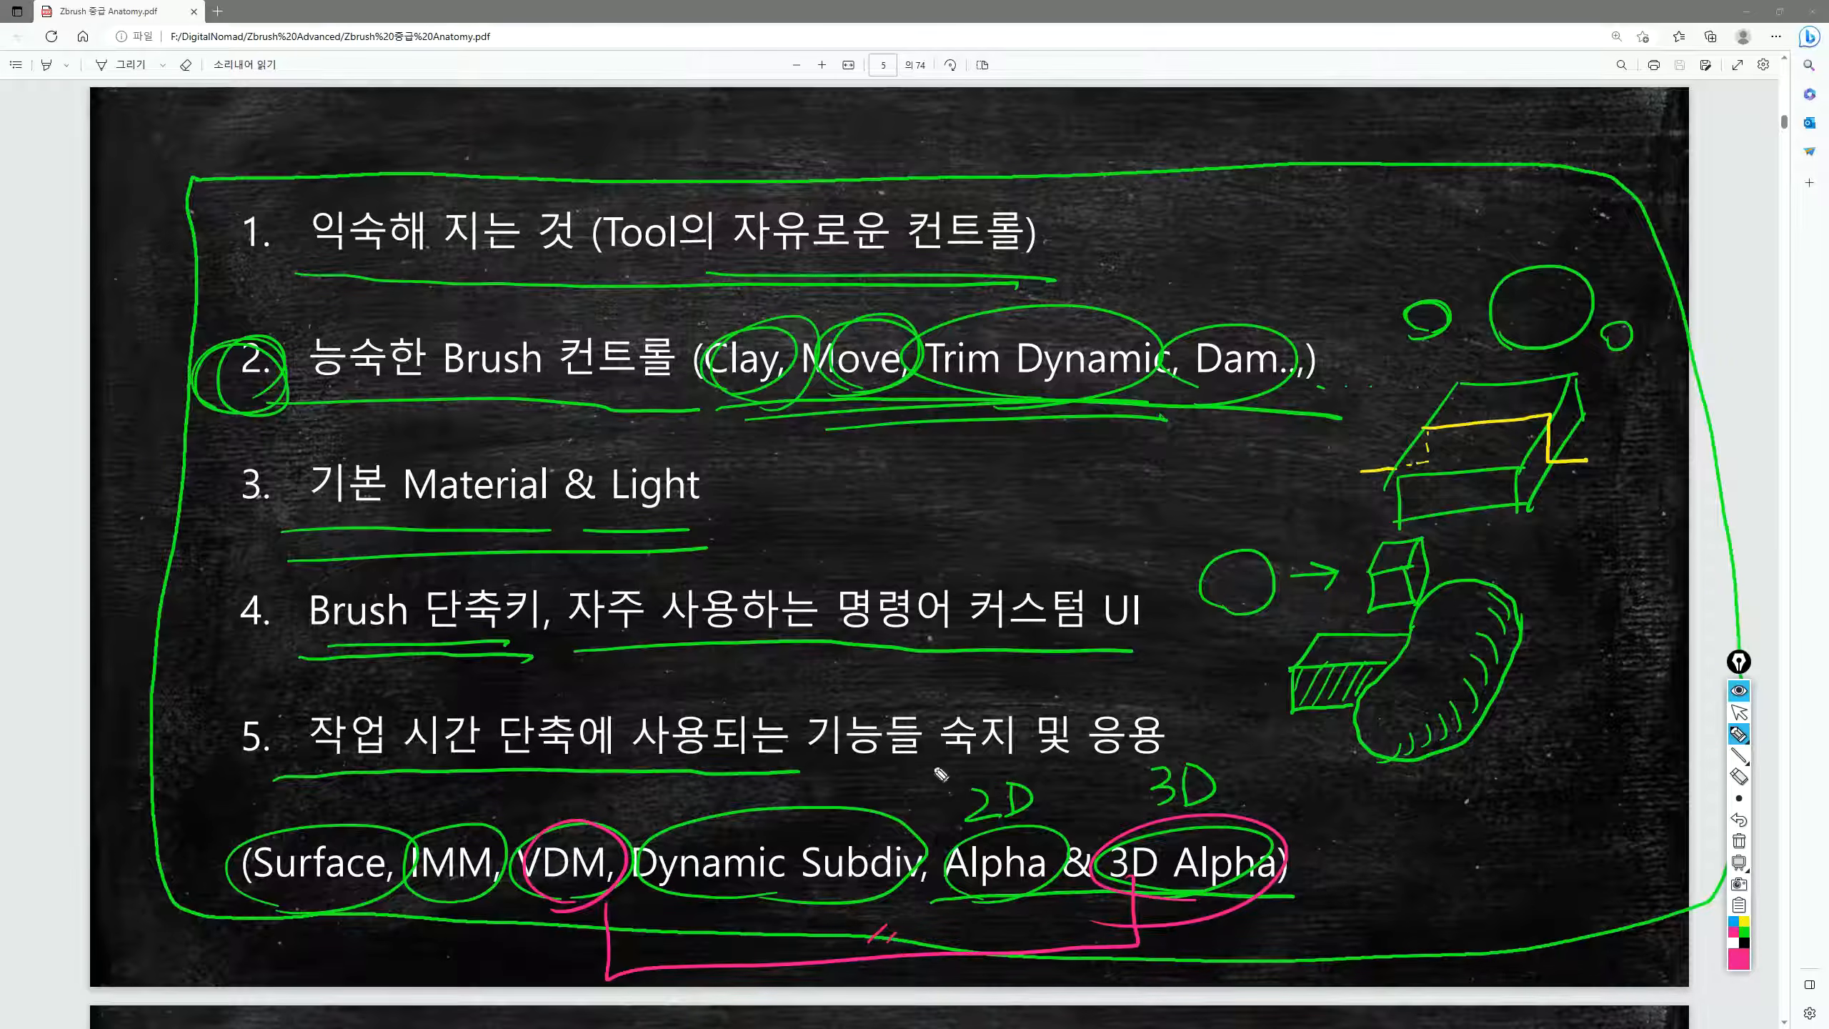
- Clear all annotations from the slide and advance the PDF to page 7
key(ctrl+shift+1)
key(ctrl+shift+7)
scroll(1103, 543, down, 2)
scroll(1110, 550, up, 3)
scroll(1120, 549, up, 1)
scroll(1129, 547, down, 2)
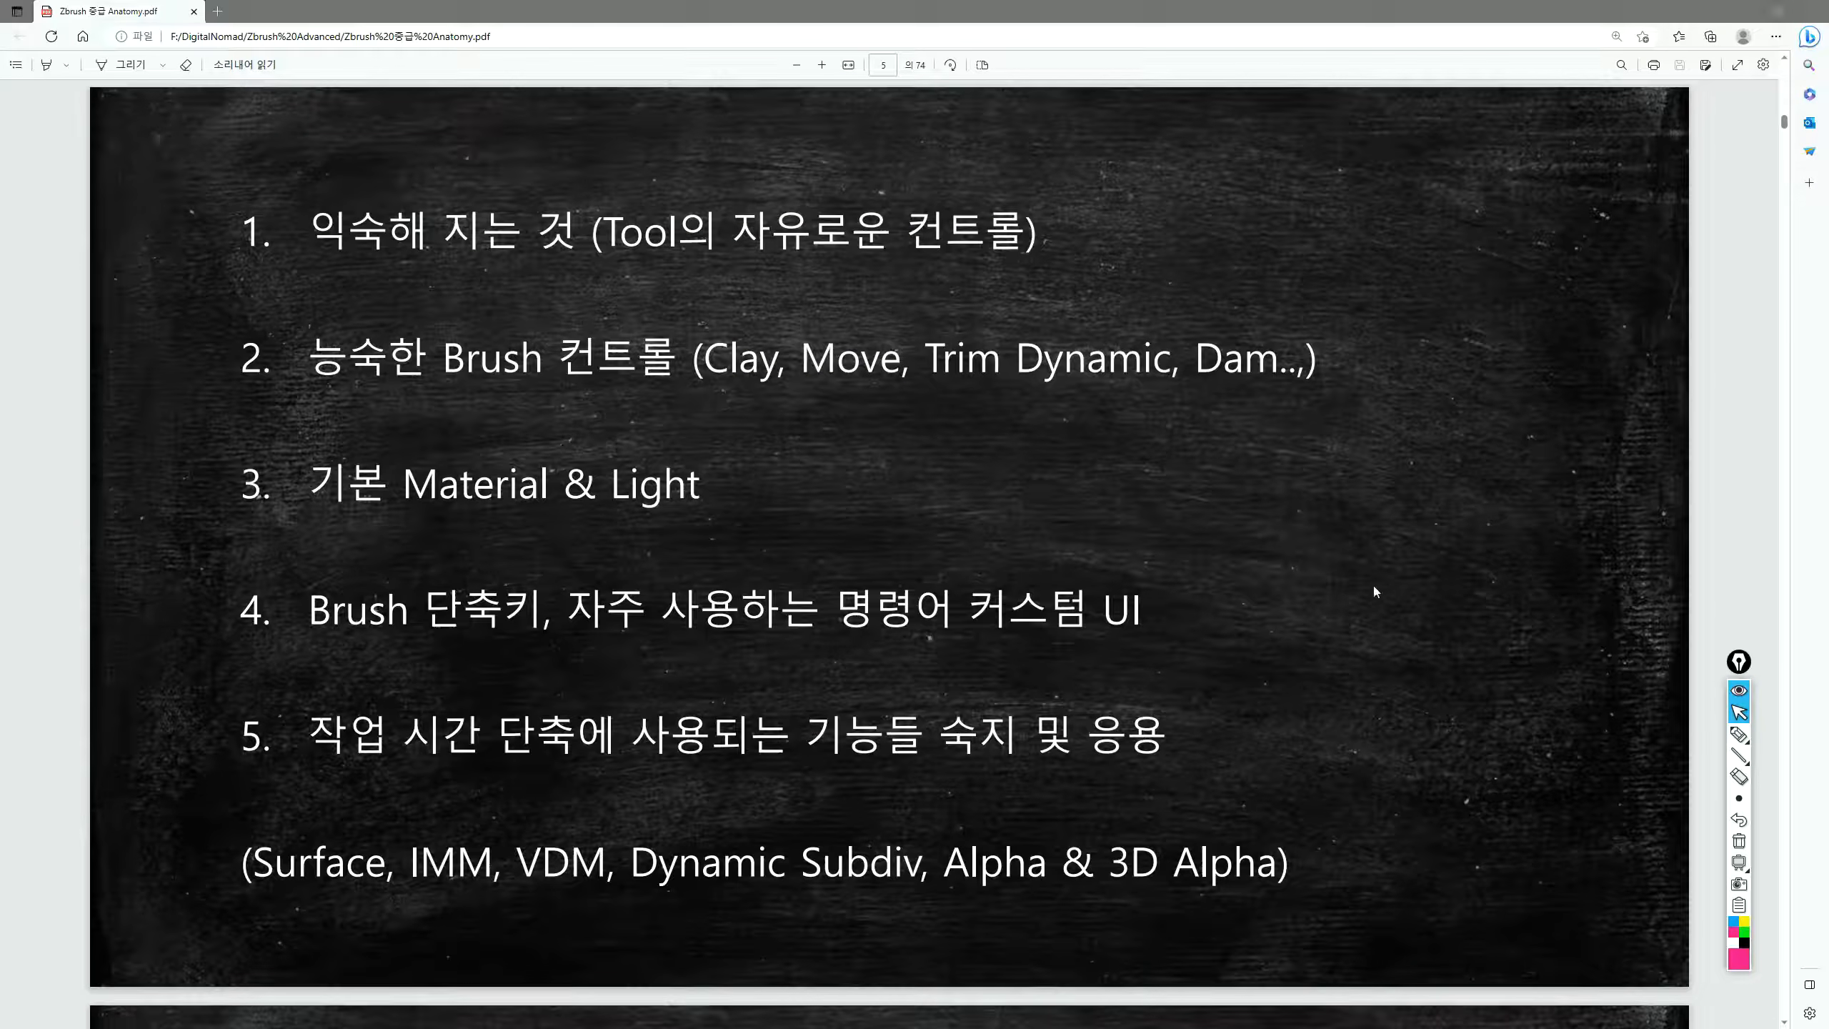
click(1248, 549)
key(Page_Down)
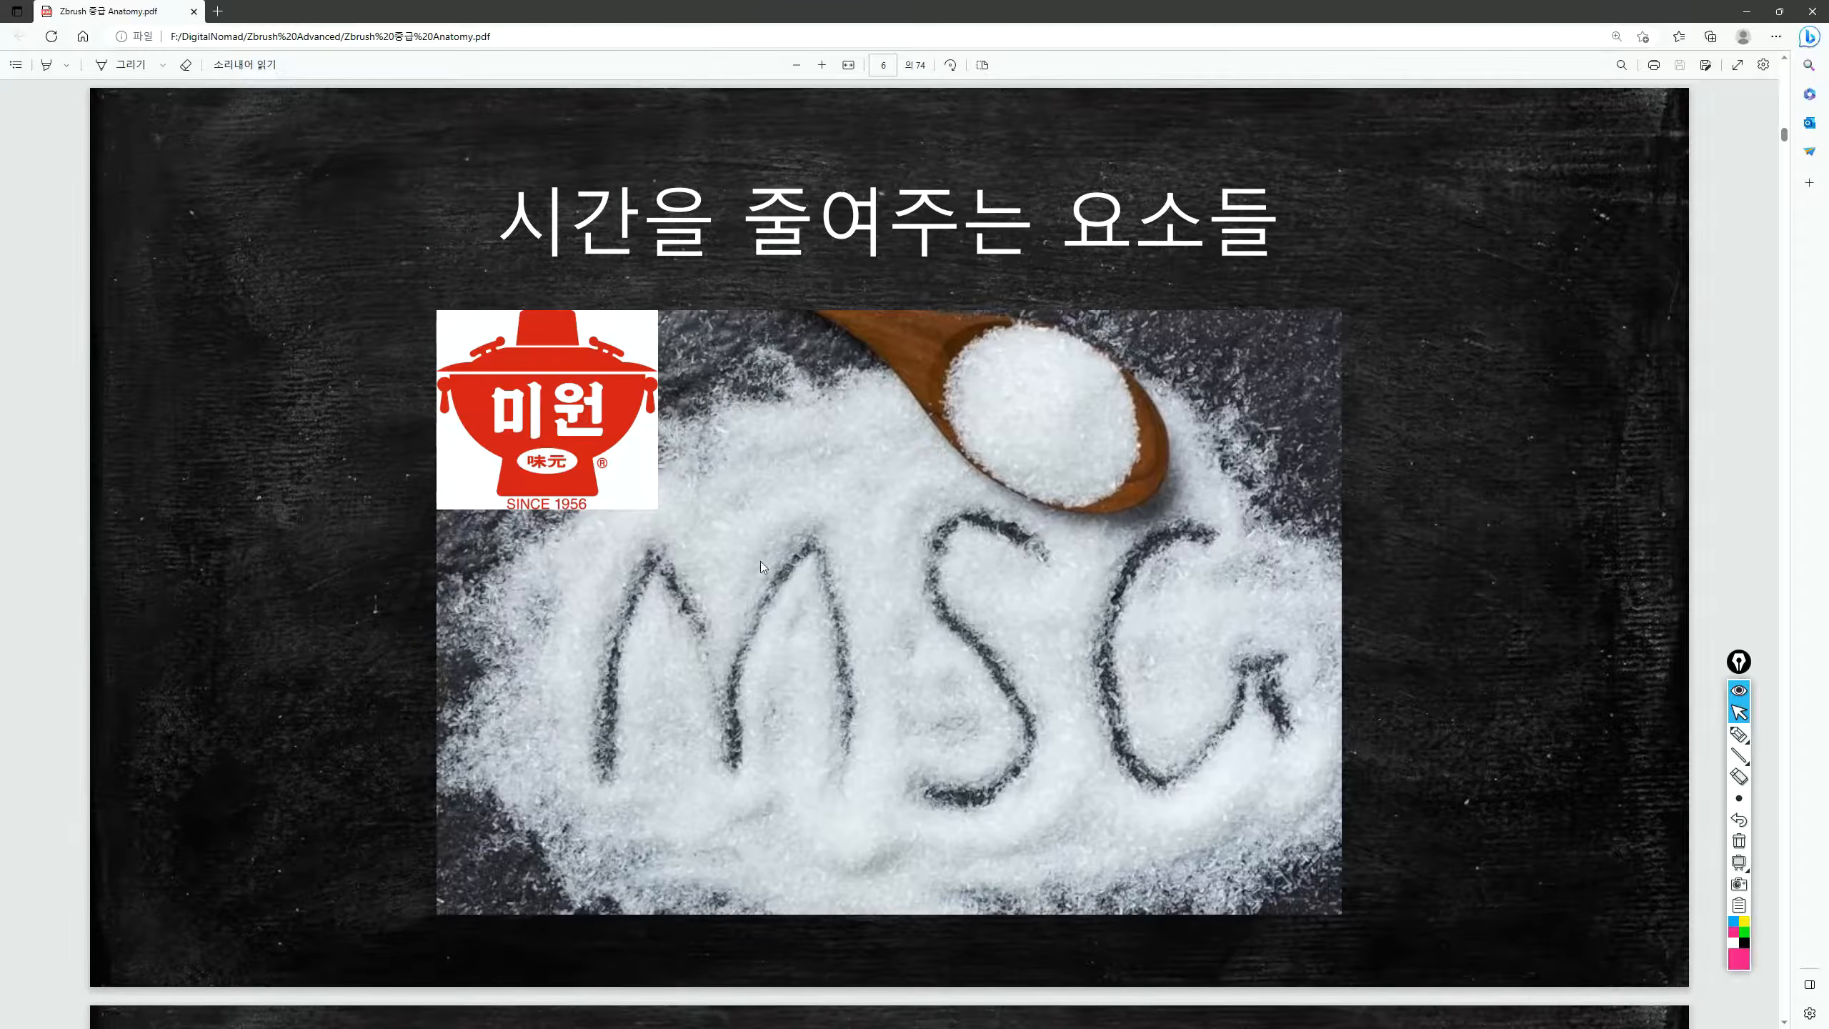
drag(493, 209, 1282, 217)
key(Right)
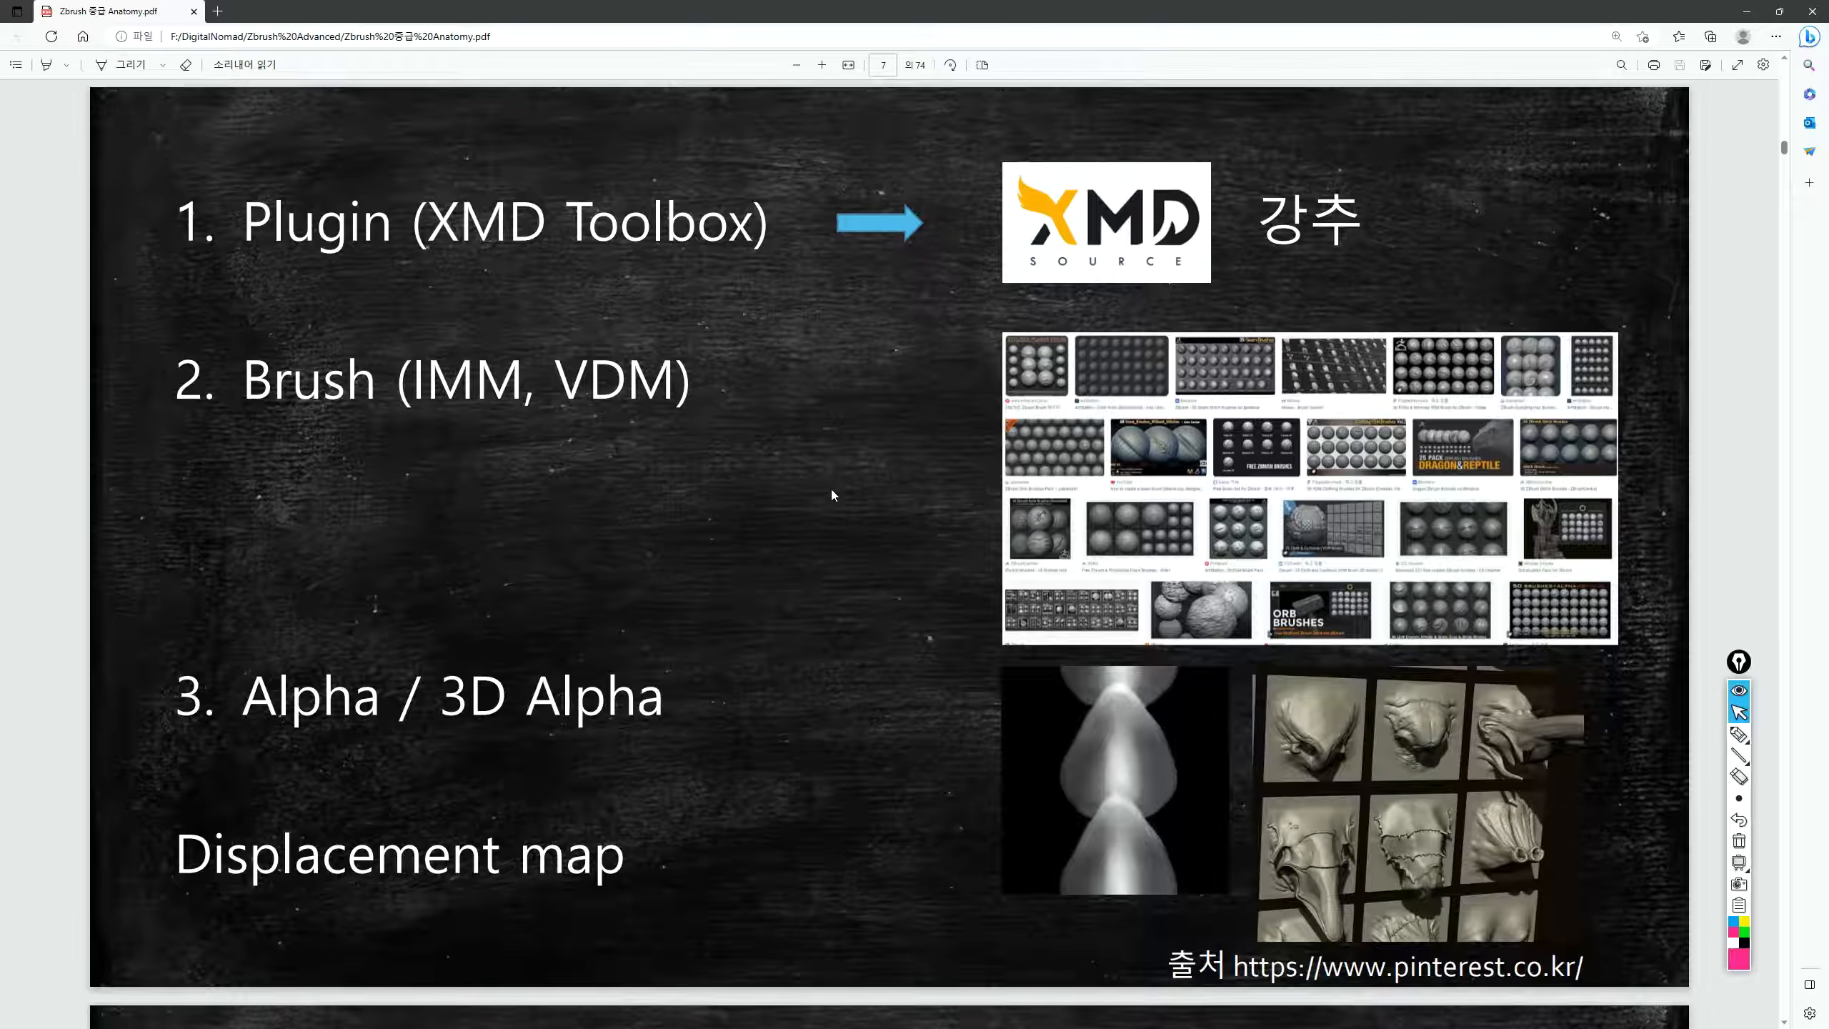
- Underline "Plugin (XMD Toolbox)" and the XMD logo in pink and circle the word XMD
key(ctrl+shift+3)
drag(185, 281, 739, 282)
mouse_move(496, 284)
mouse_down()
mouse_move(453, 176)
mouse_move(504, 285)
mouse_up()
drag(986, 299, 1341, 303)
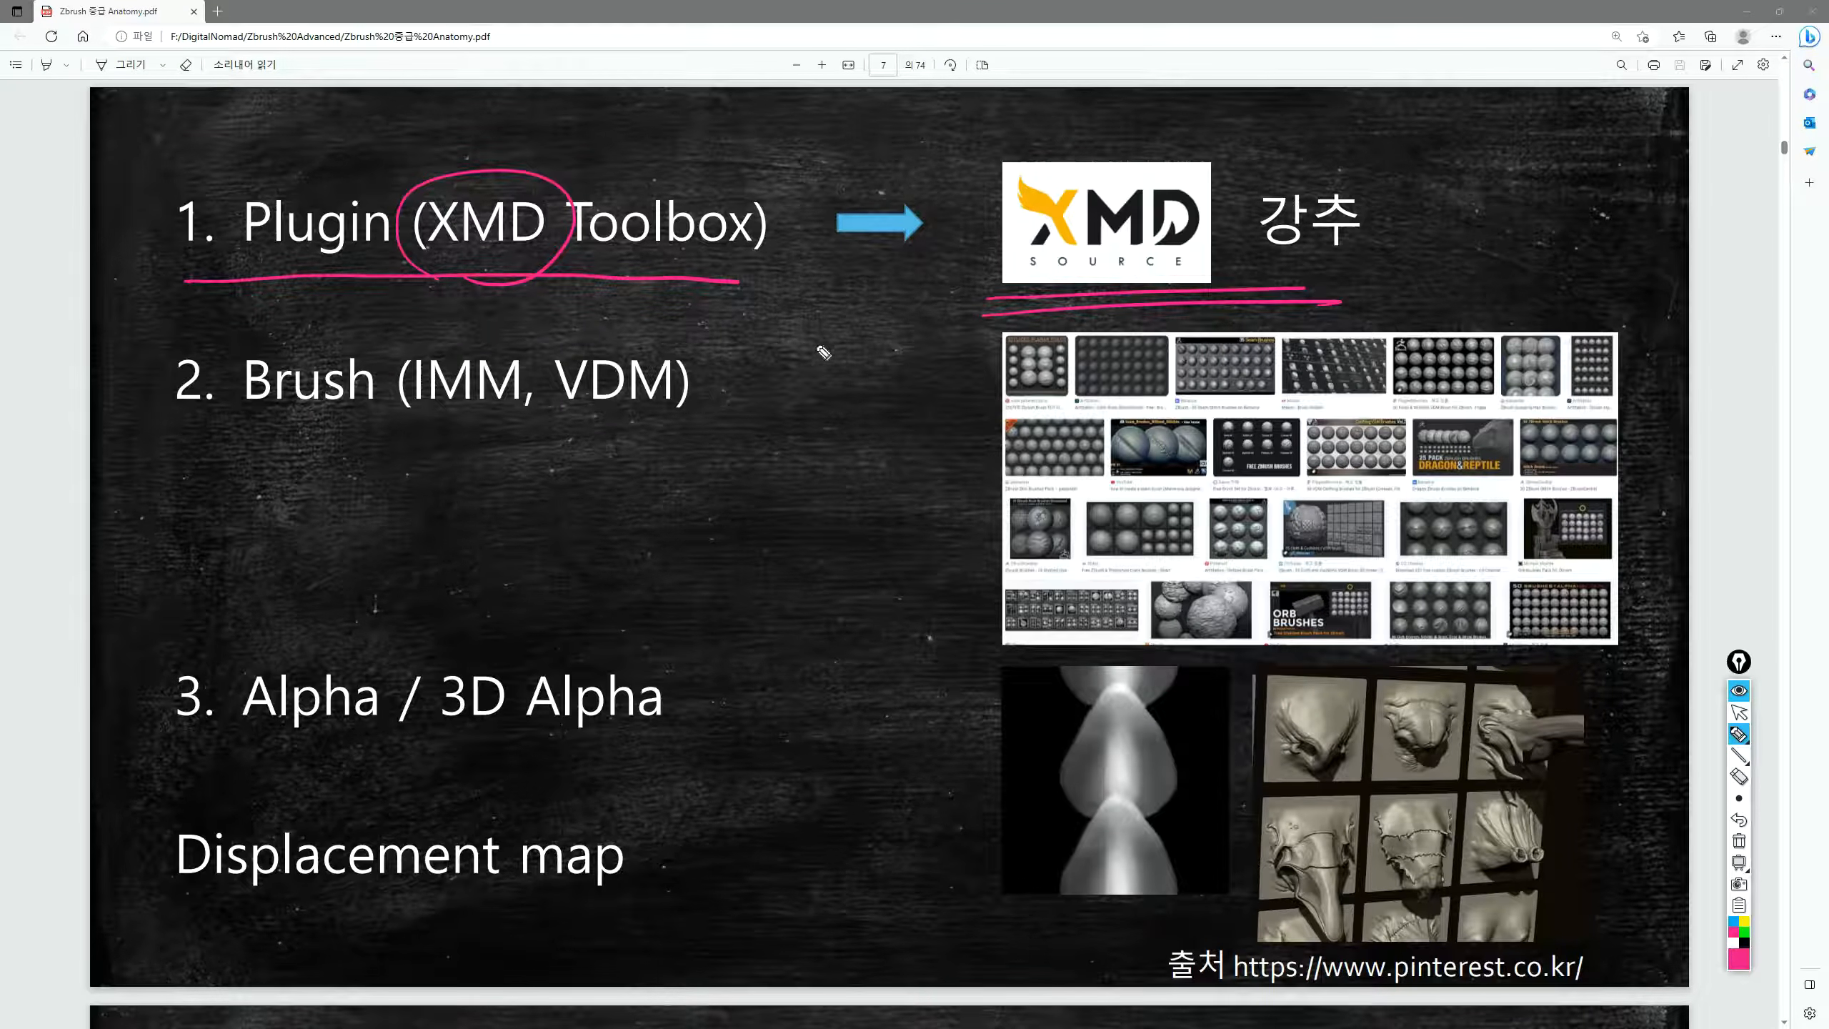
- Clear the annotations from the slide and switch to ZBrush with the anatomy bust in view
key(ctrl+shift+7)
key(ctrl+shift+2)
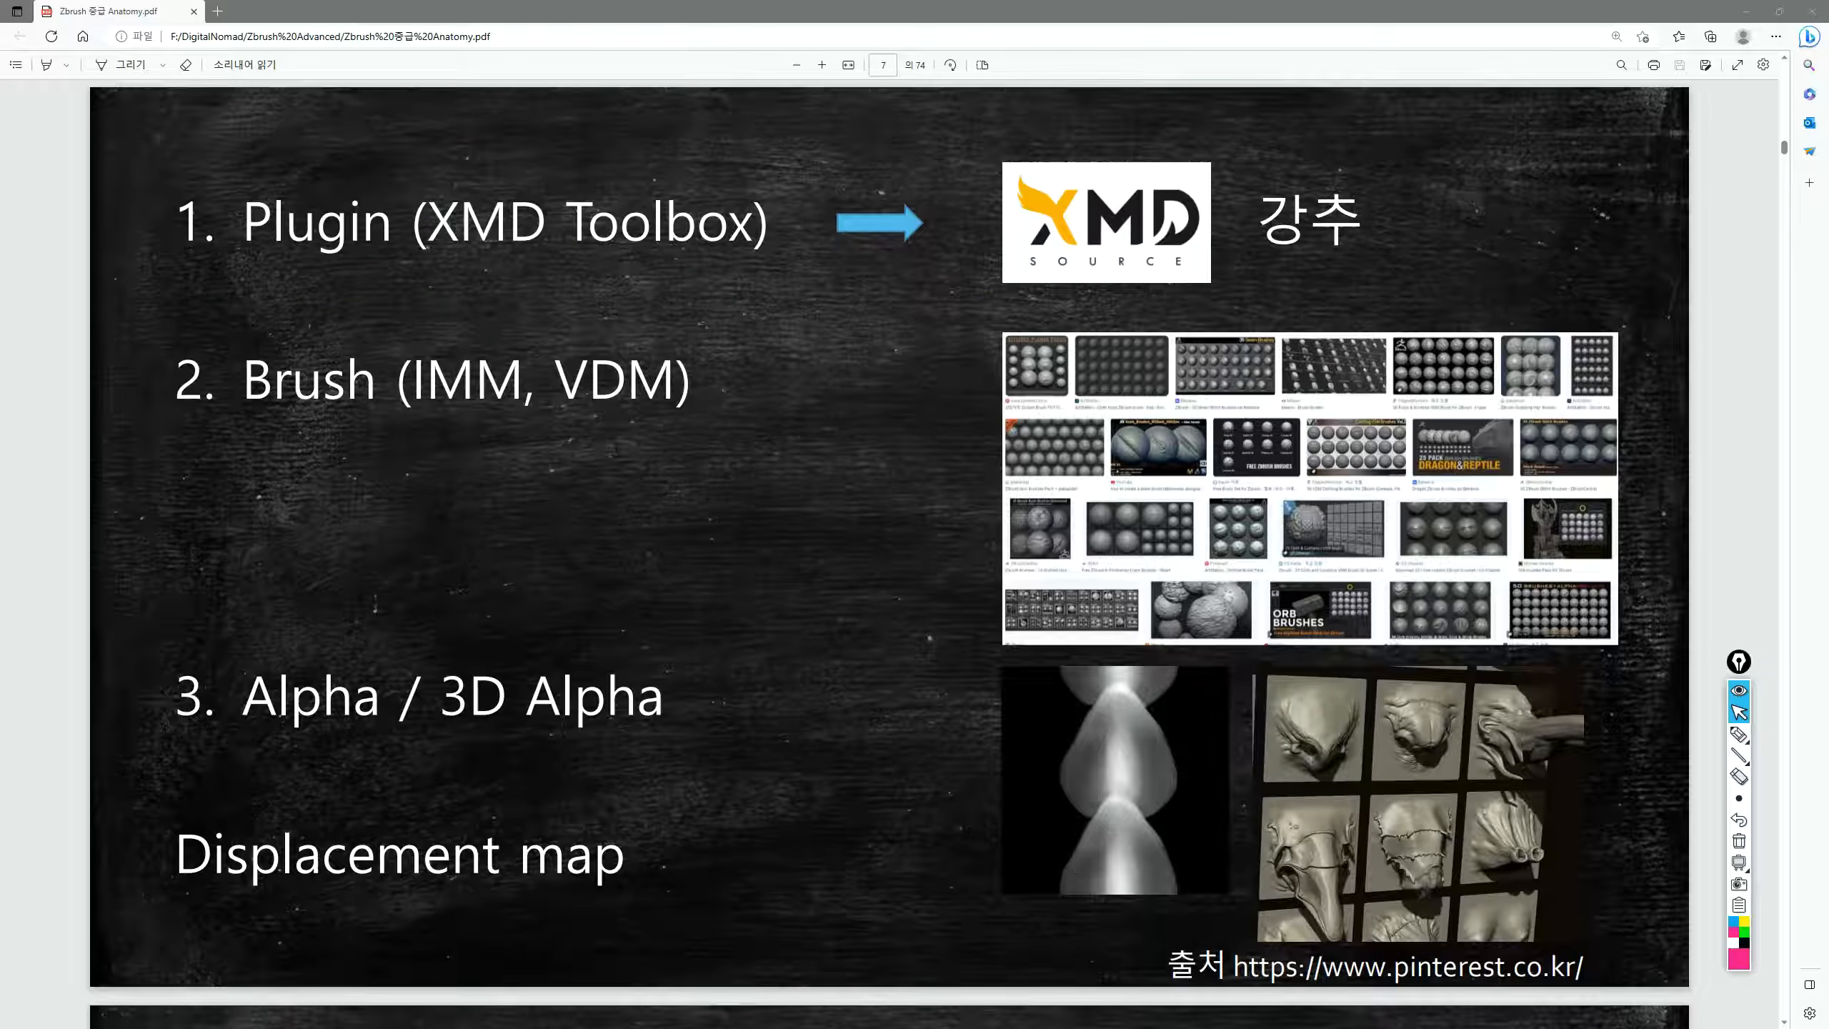
key(alt+Tab)
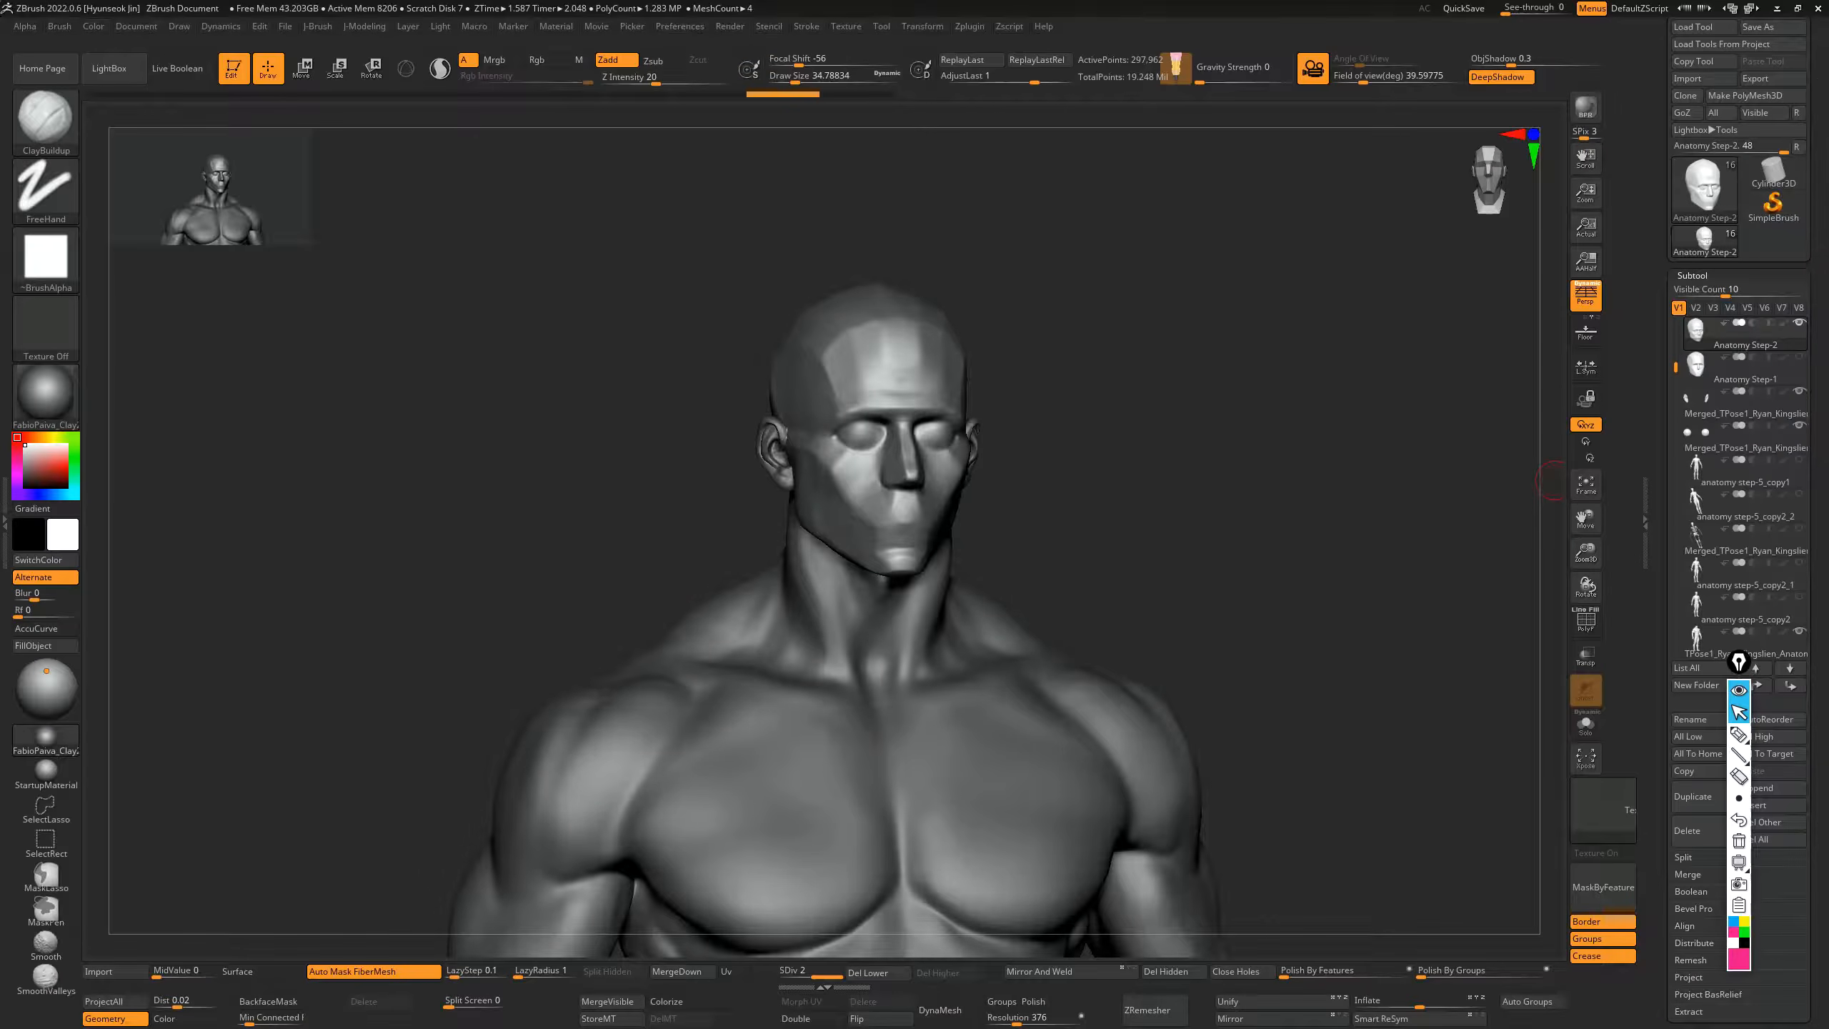
drag(1828, 82, 1382, 20)
alt+drag(770, 185, 1103, 487)
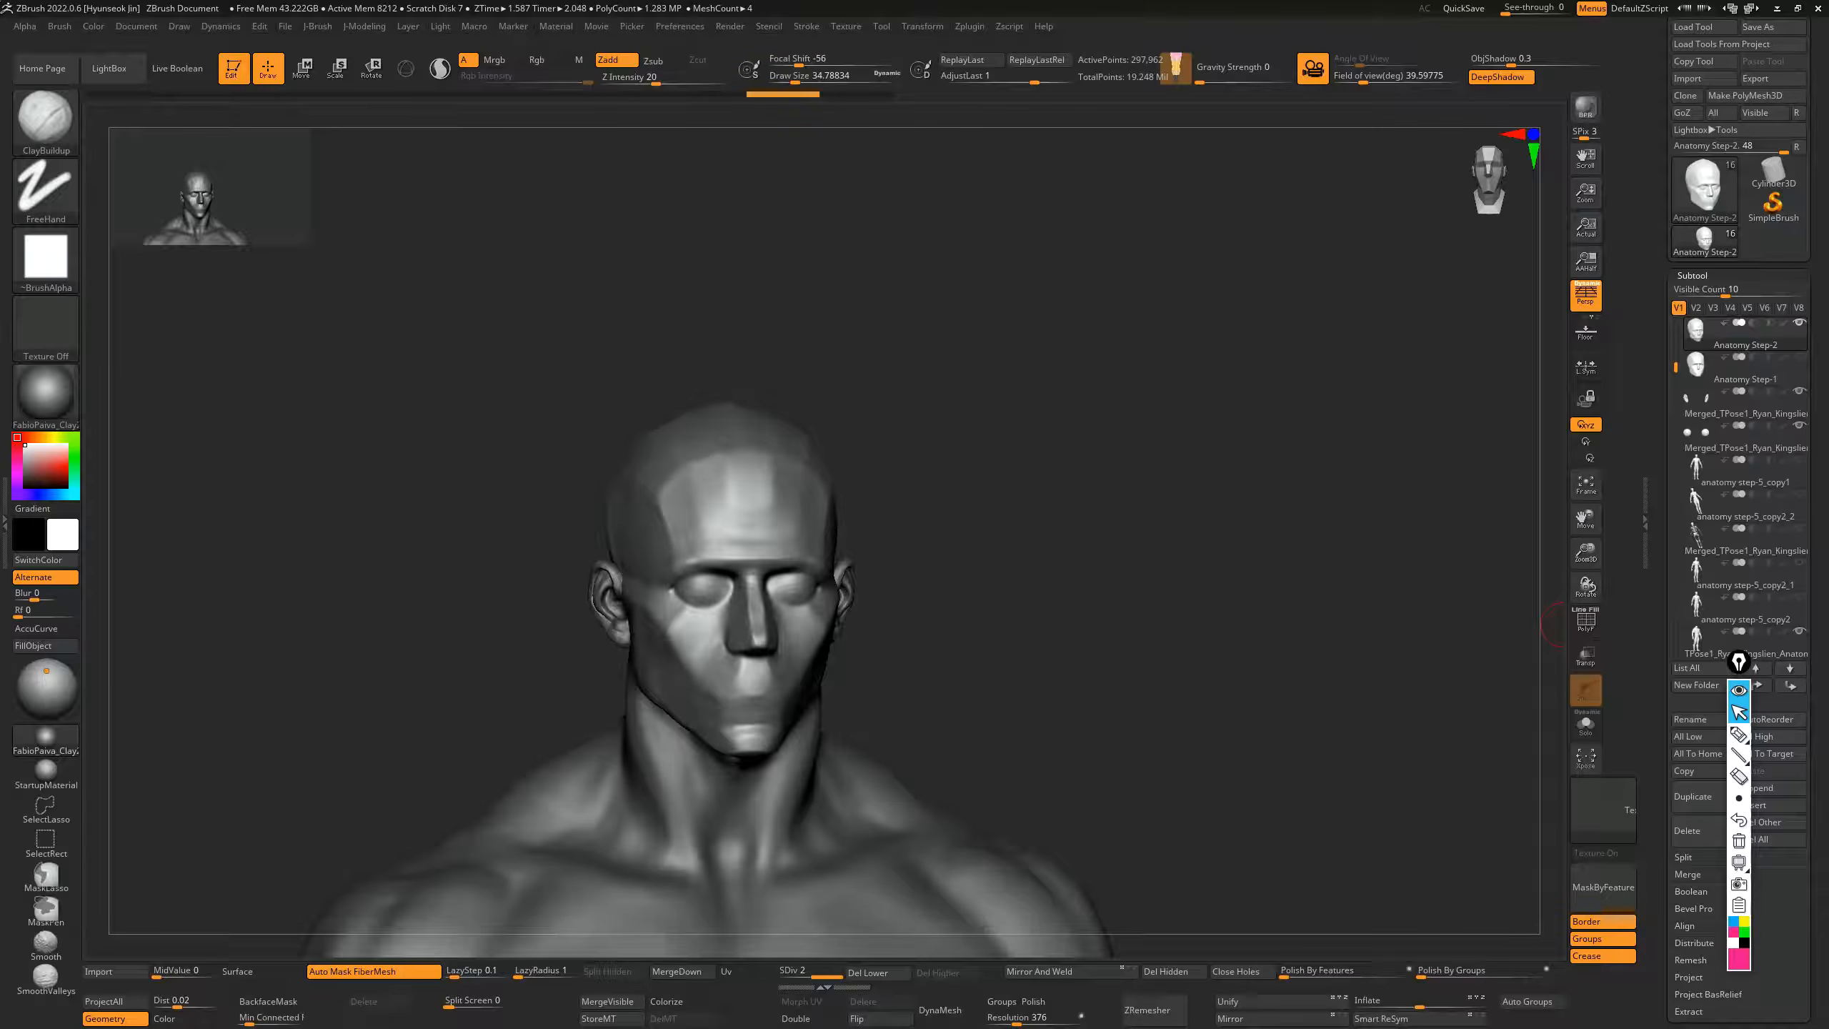
- Bring up the XMD ToolBox window beside the bust and pin it on top of ZBrush
key(alt+Tab)
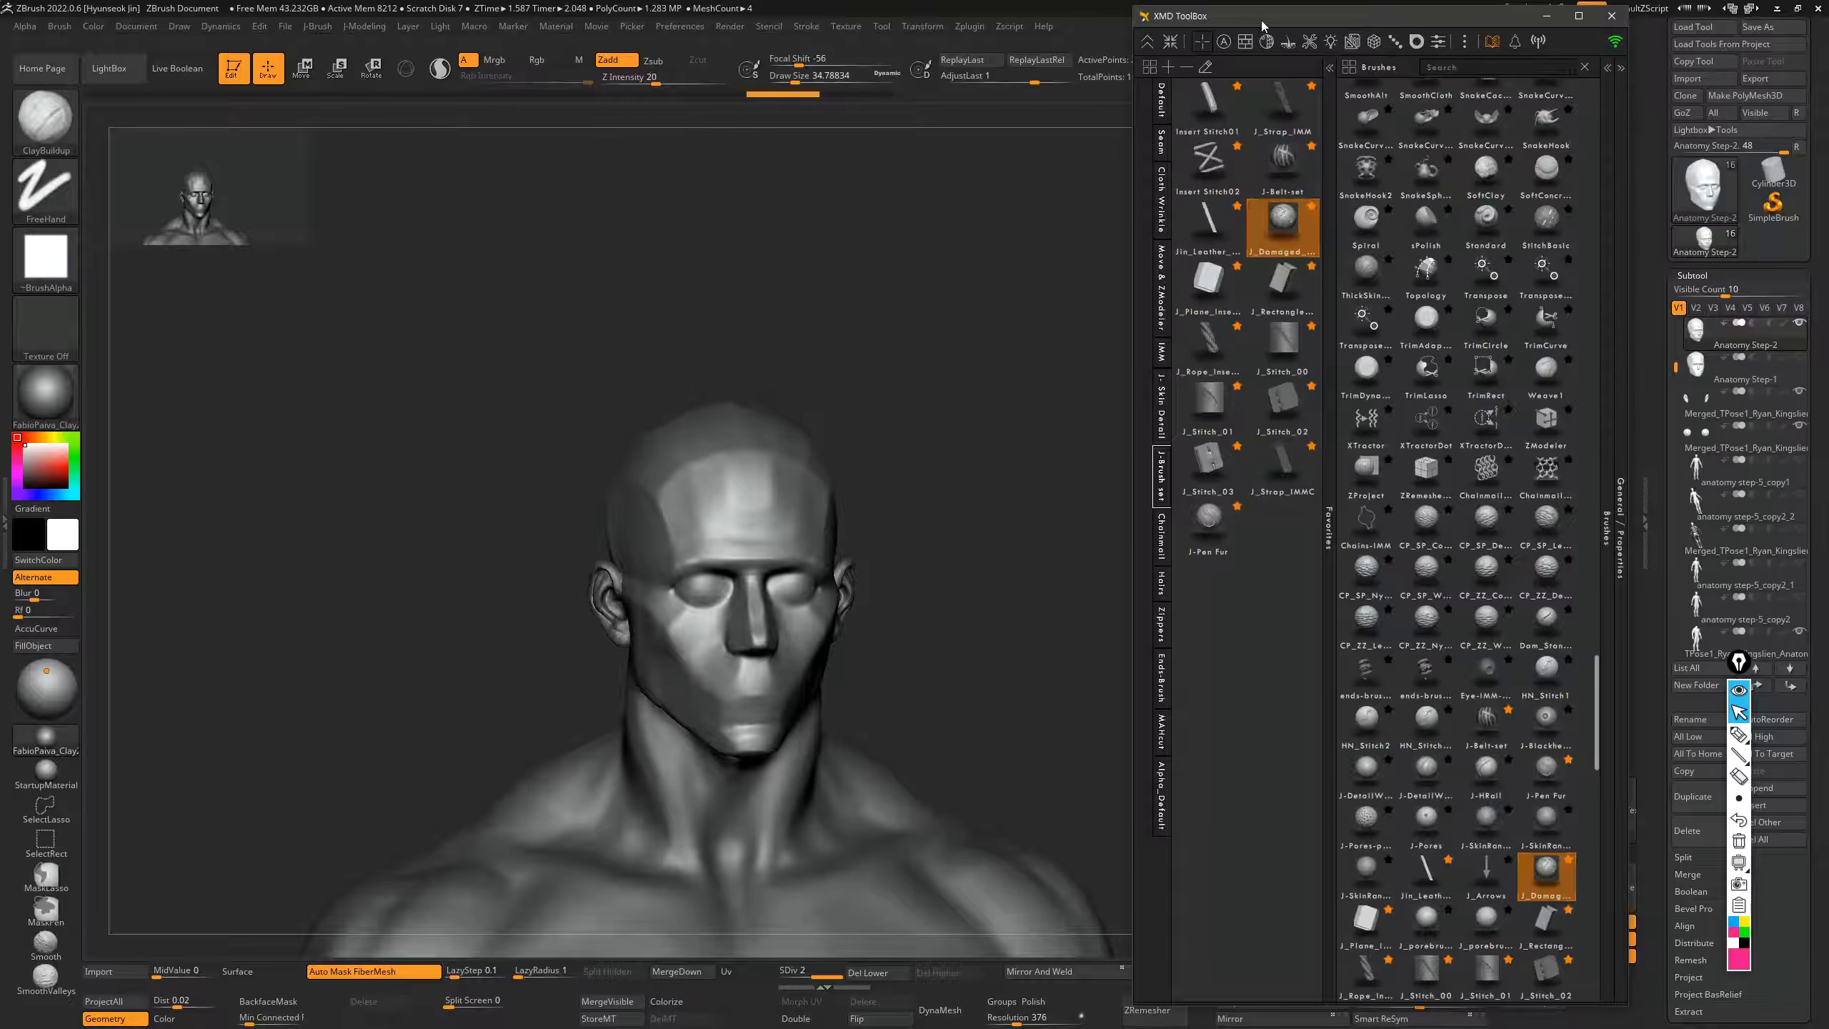
drag(1259, 20, 1265, 22)
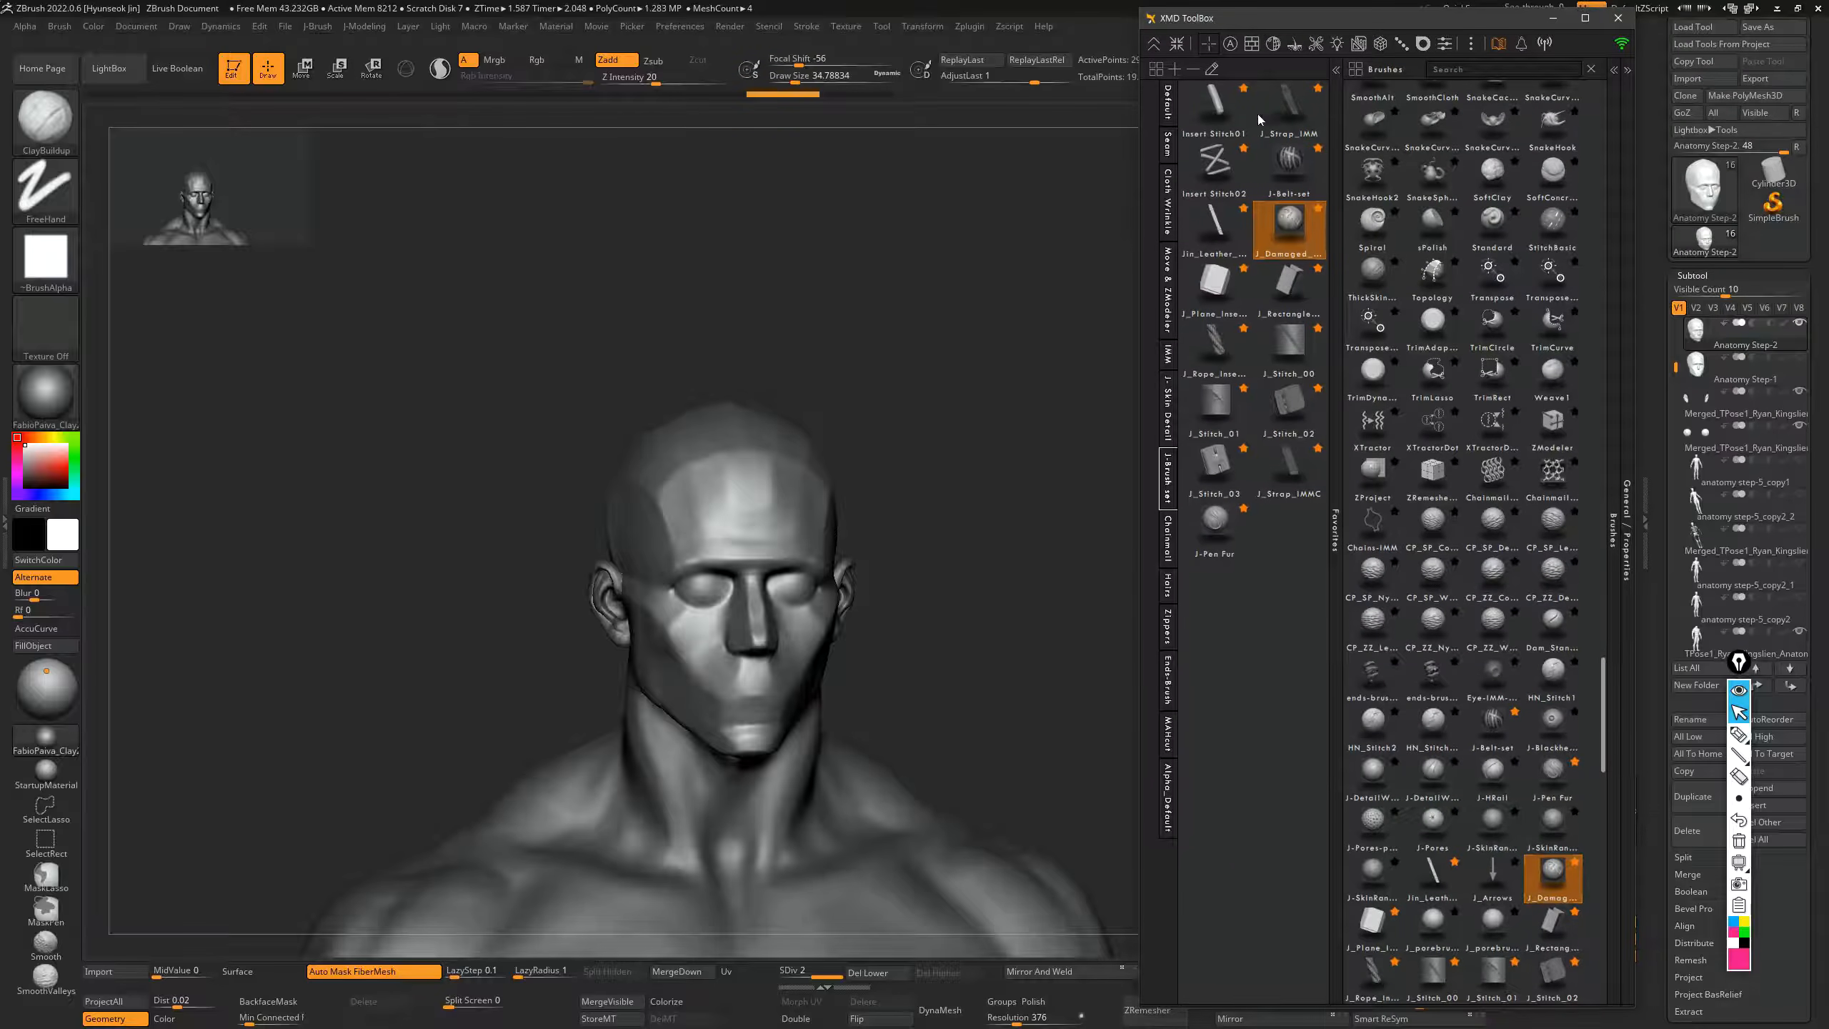
click(1155, 51)
click(1074, 350)
mouse_move(1022, 386)
alt+mouse_down()
mouse_move(1005, 335)
mouse_move(1047, 339)
alt+mouse_up()
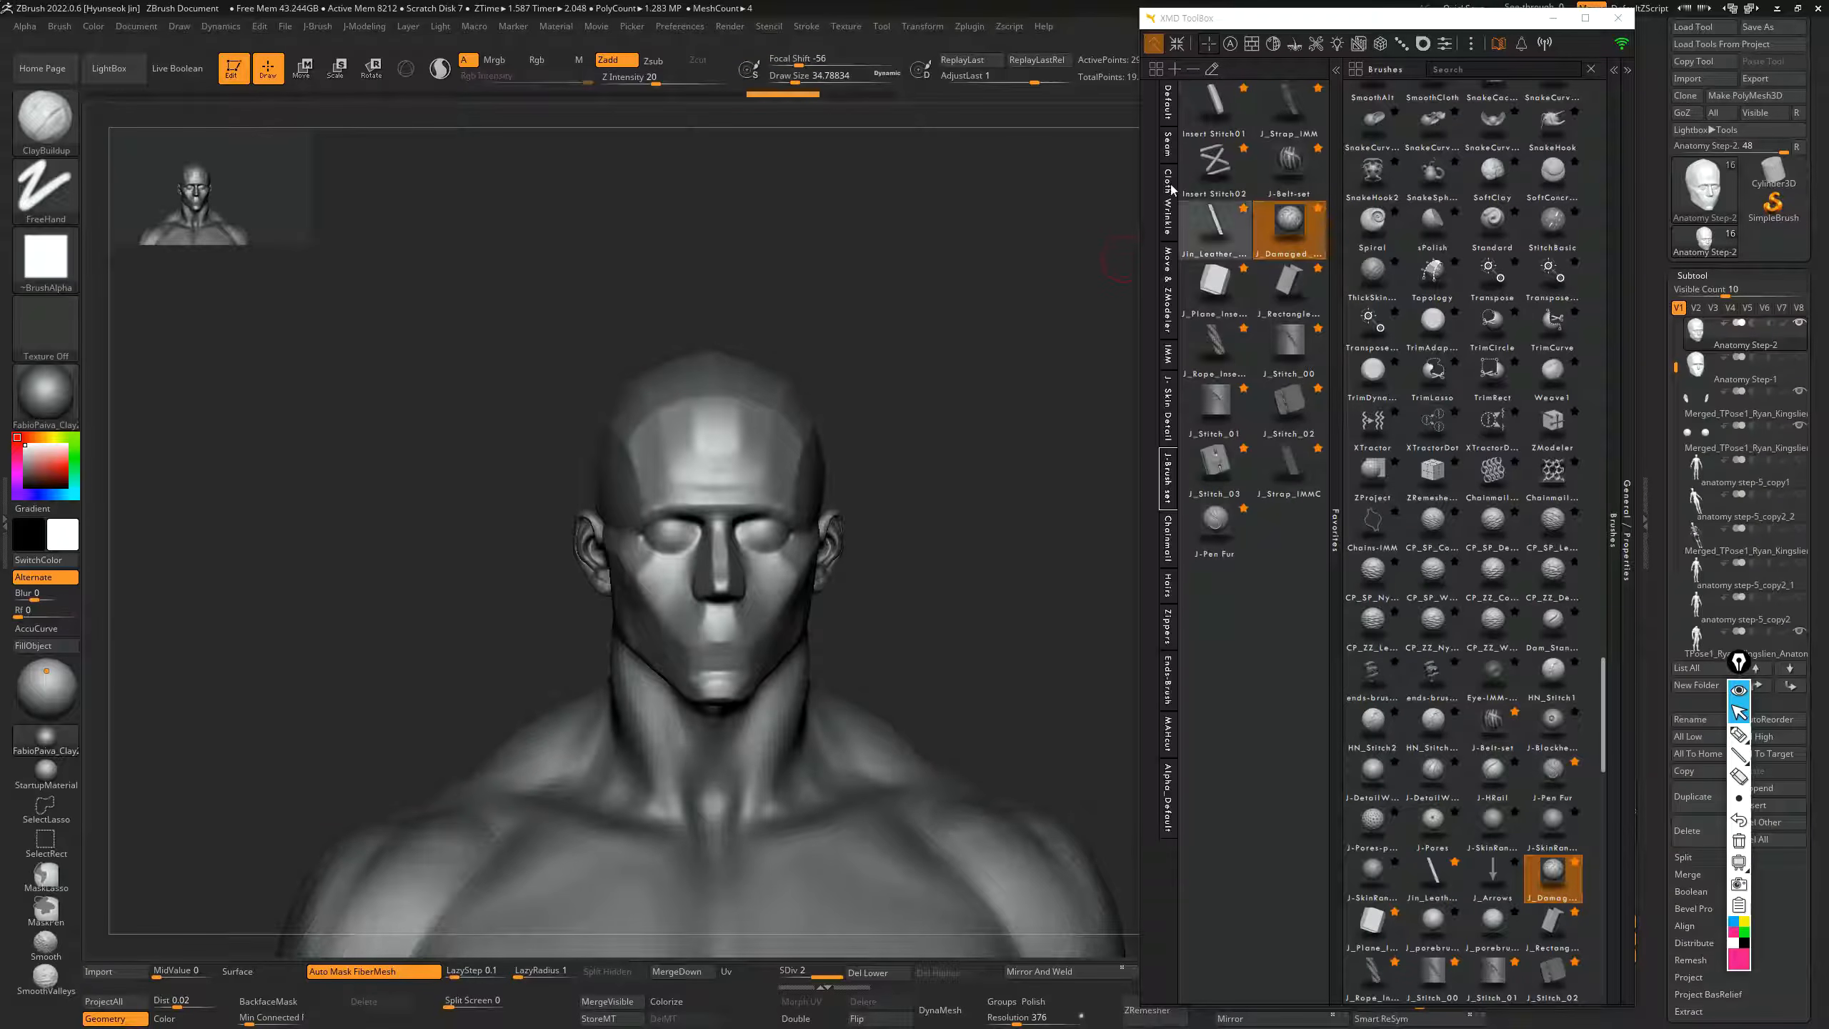
- Look through the brush library in XMD ToolBox from the top of the list
scroll(1489, 163, up, 17)
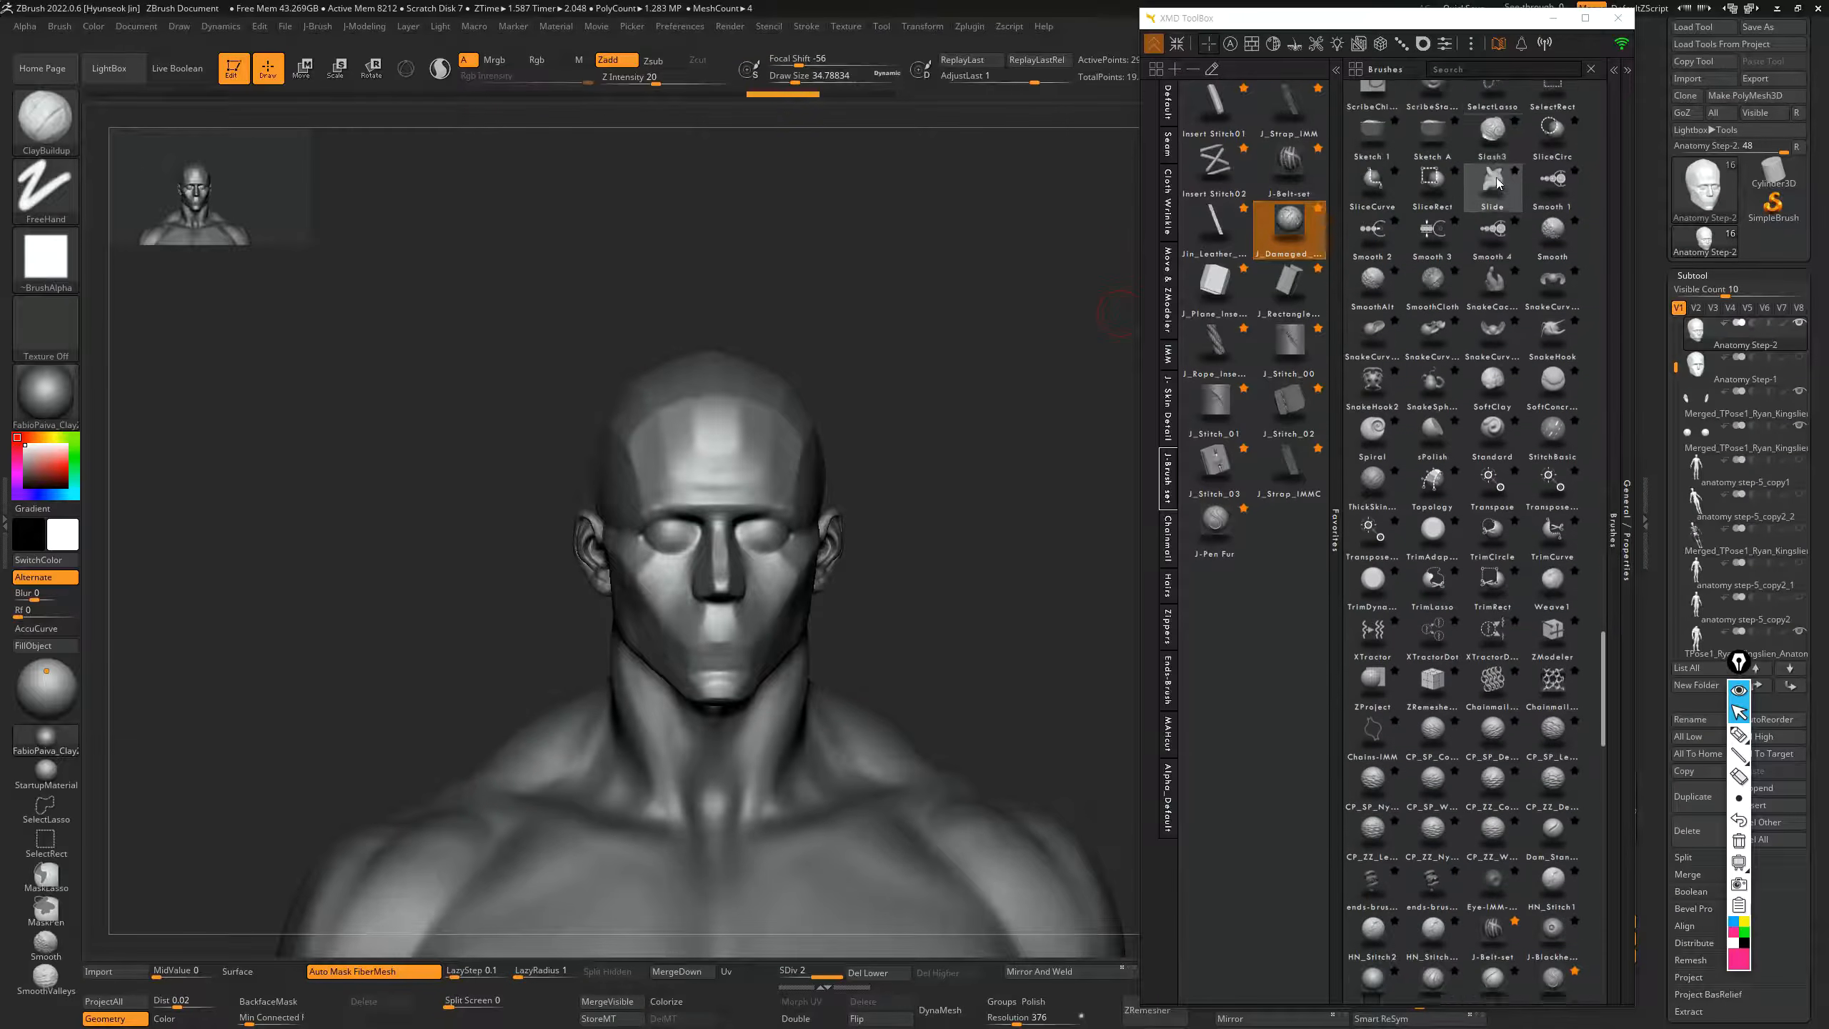
drag(1614, 536, 1605, 144)
click(44, 119)
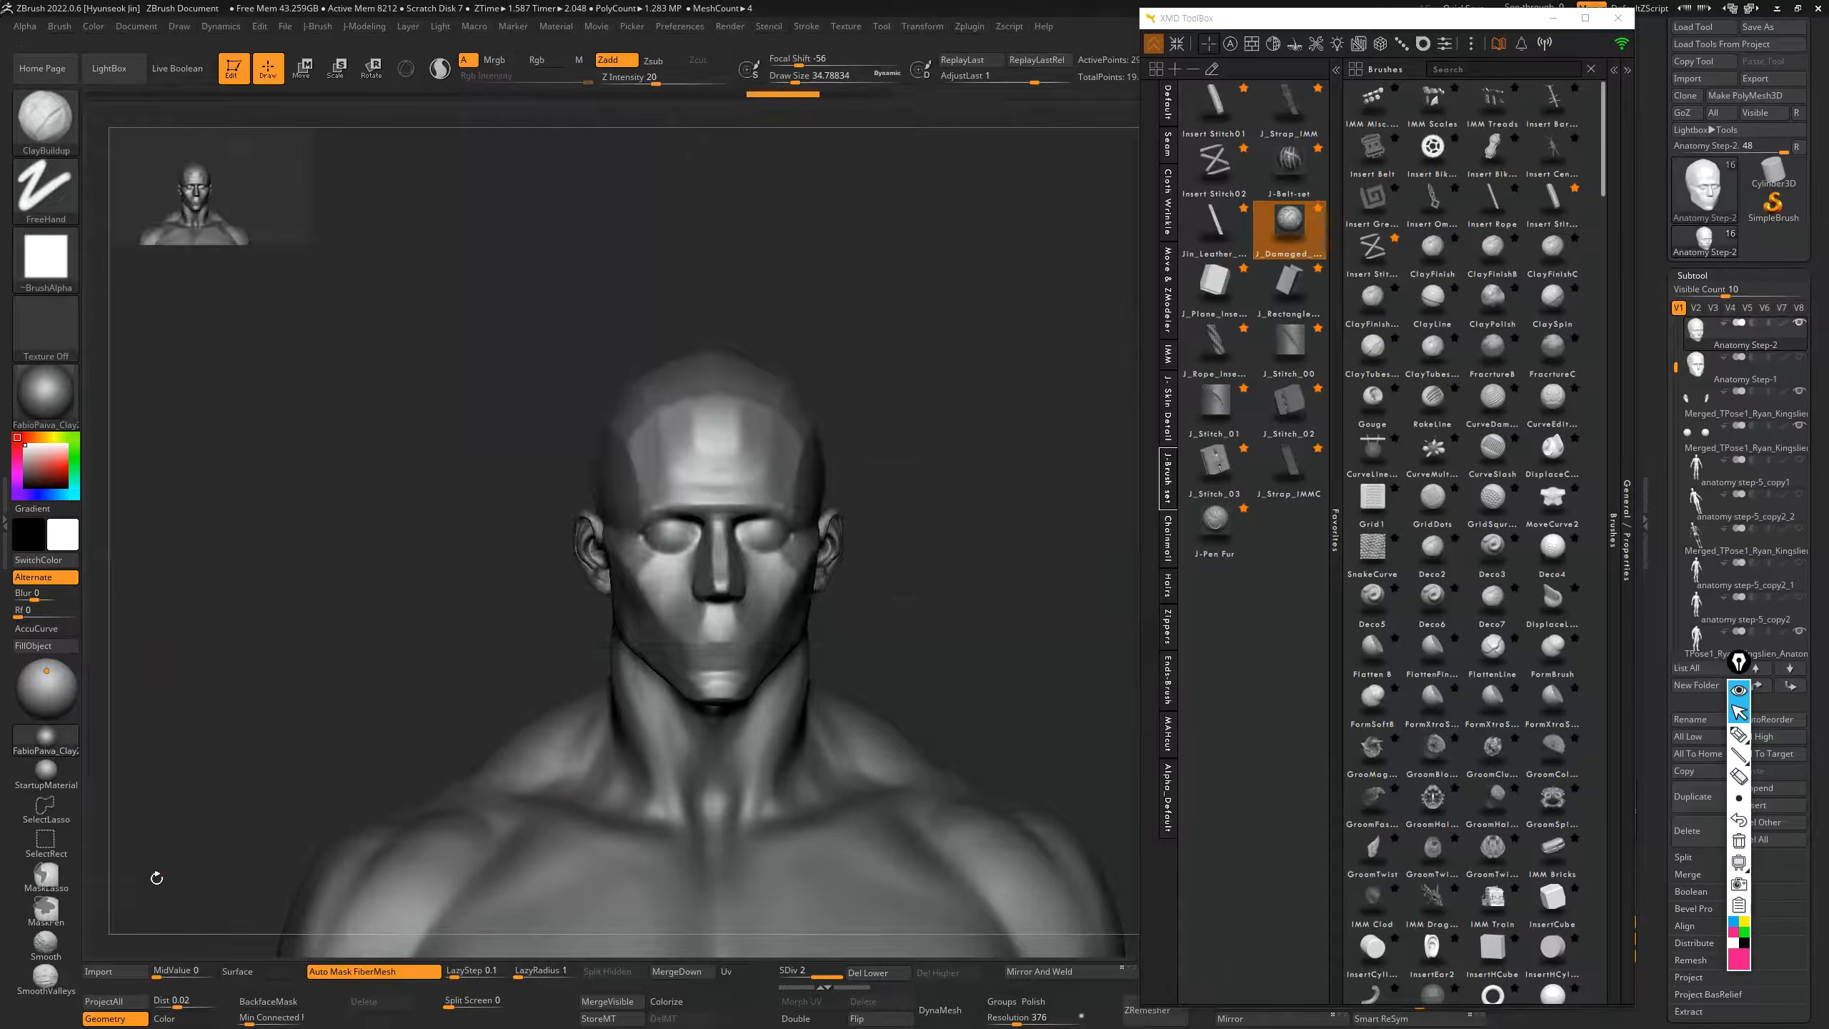
click(44, 119)
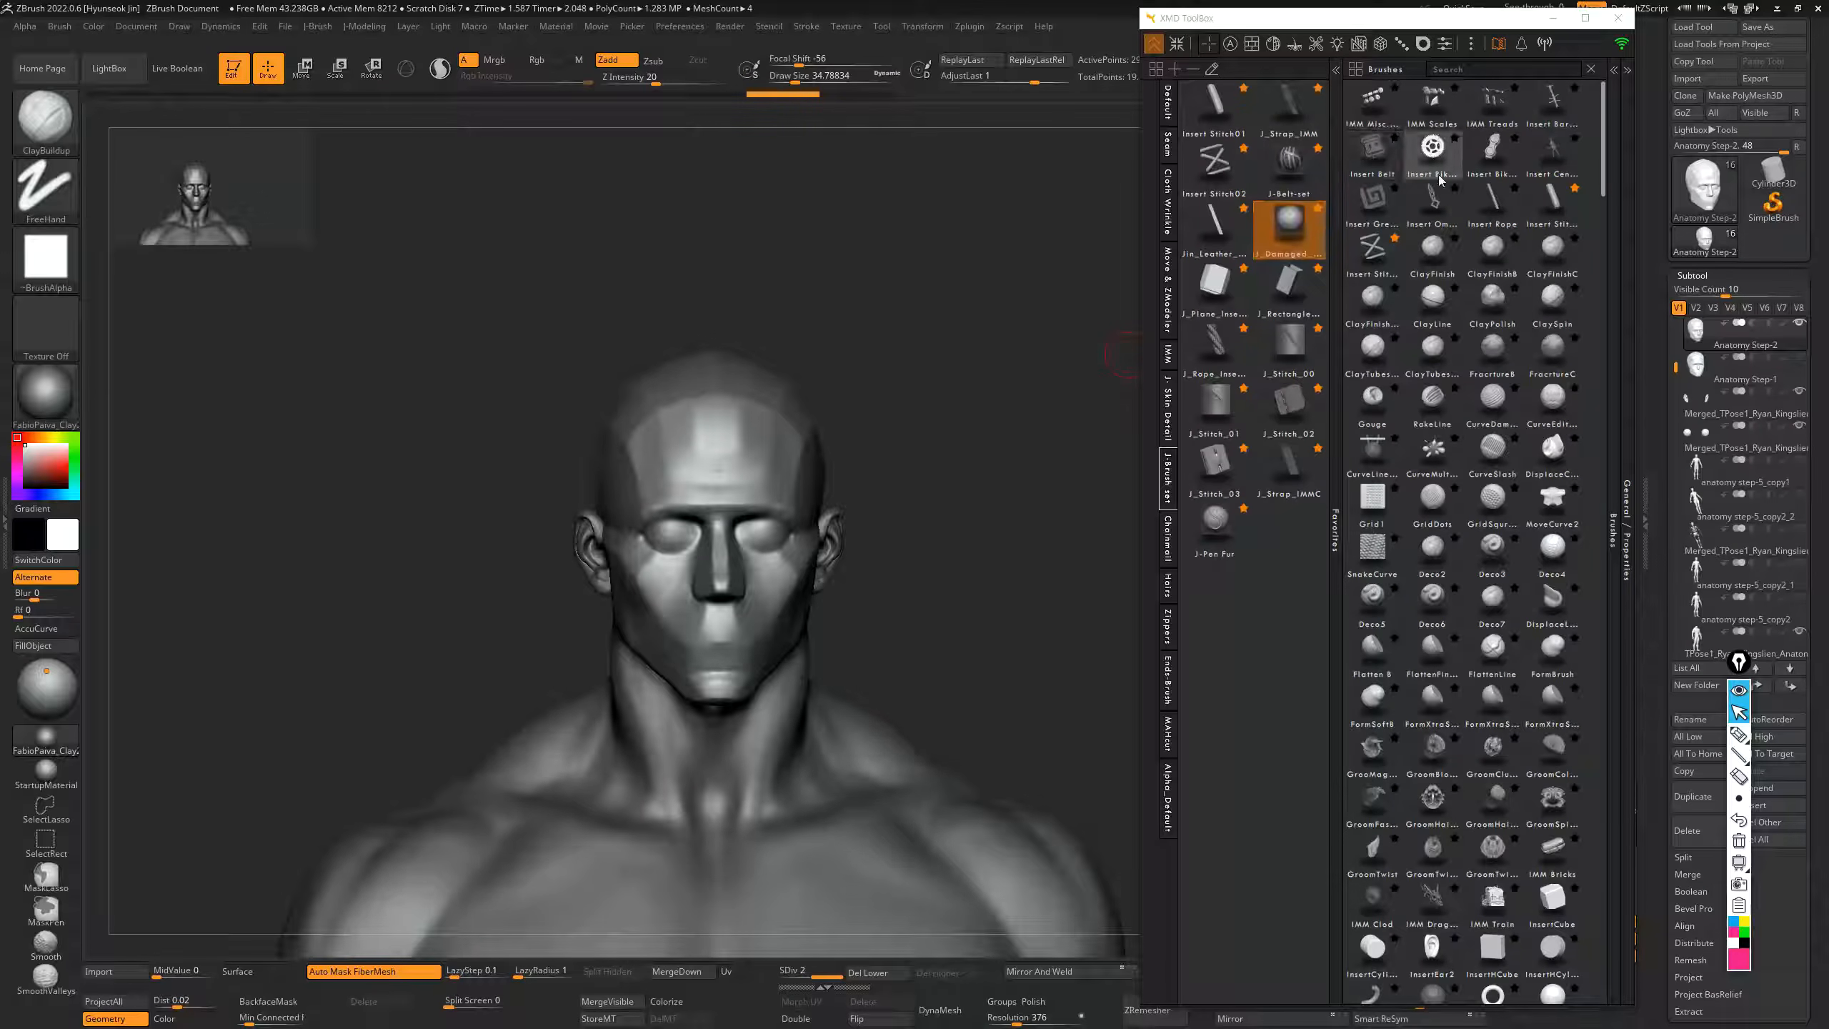
scroll(1466, 188, down, 3)
scroll(1466, 189, up, 3)
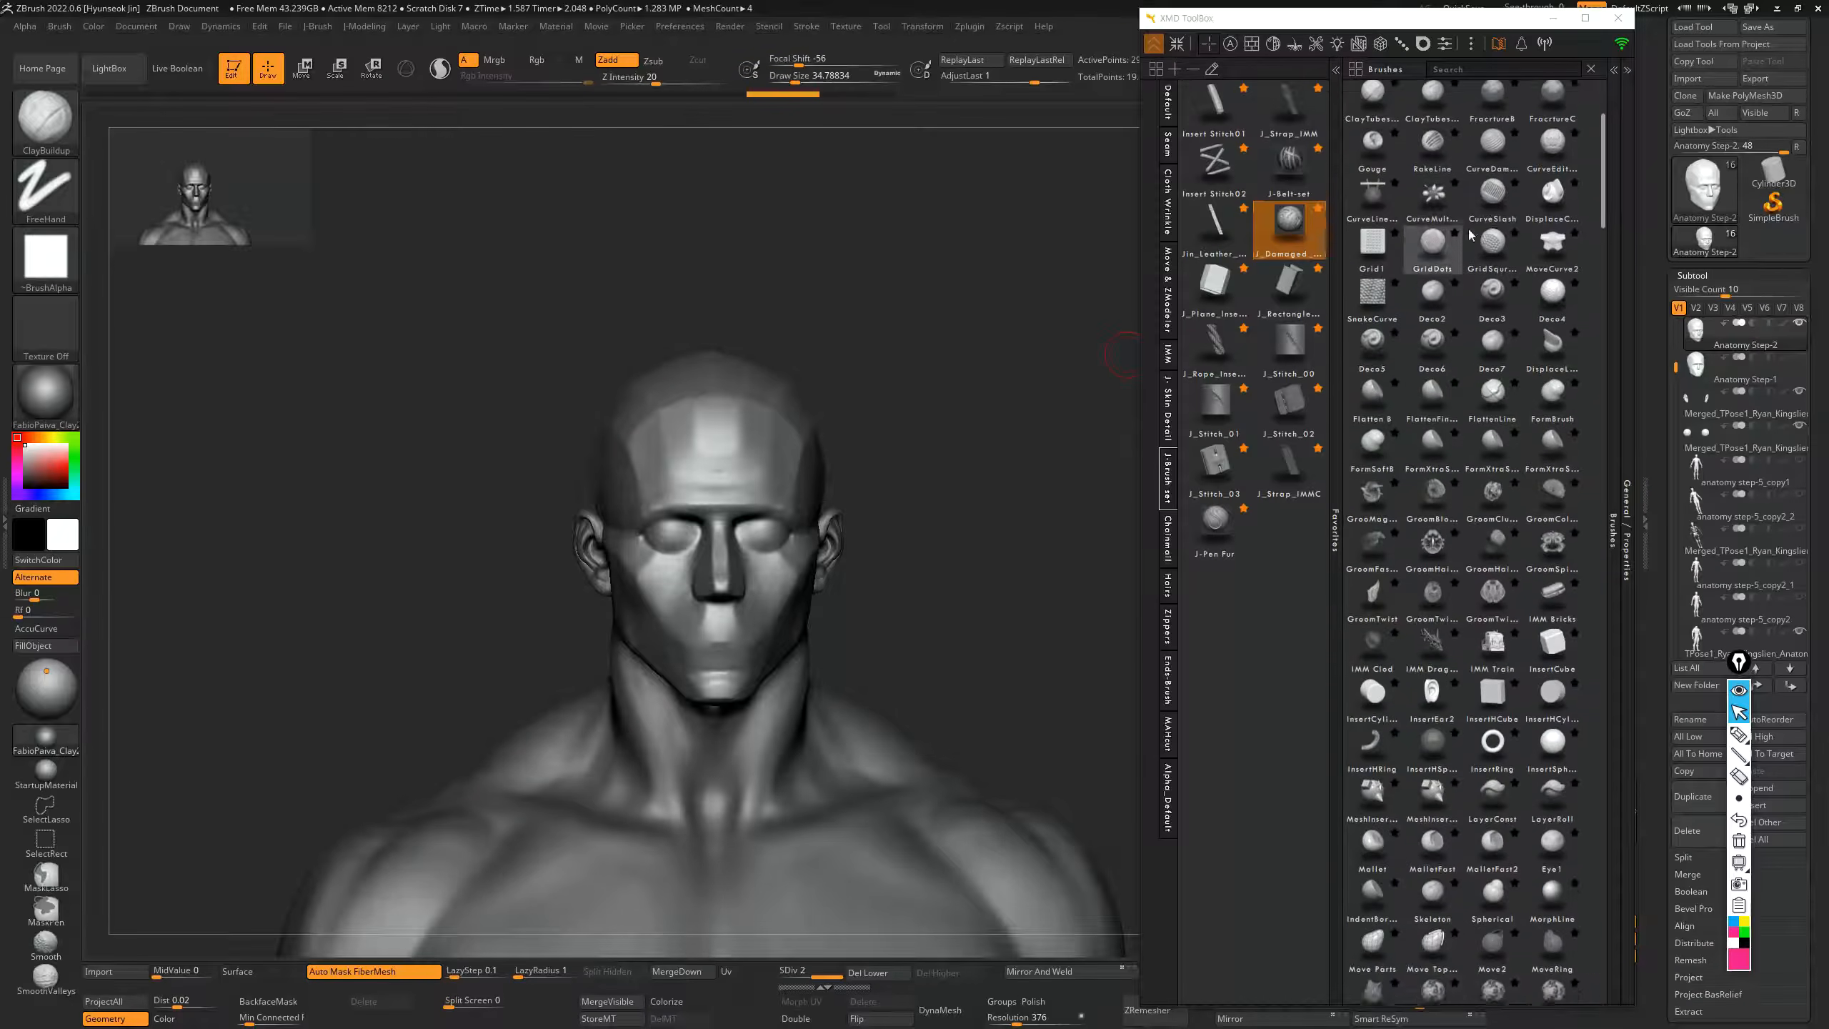
- Look through the Alphas, Textures and Materials libraries and return to the Brushes library
click(1231, 45)
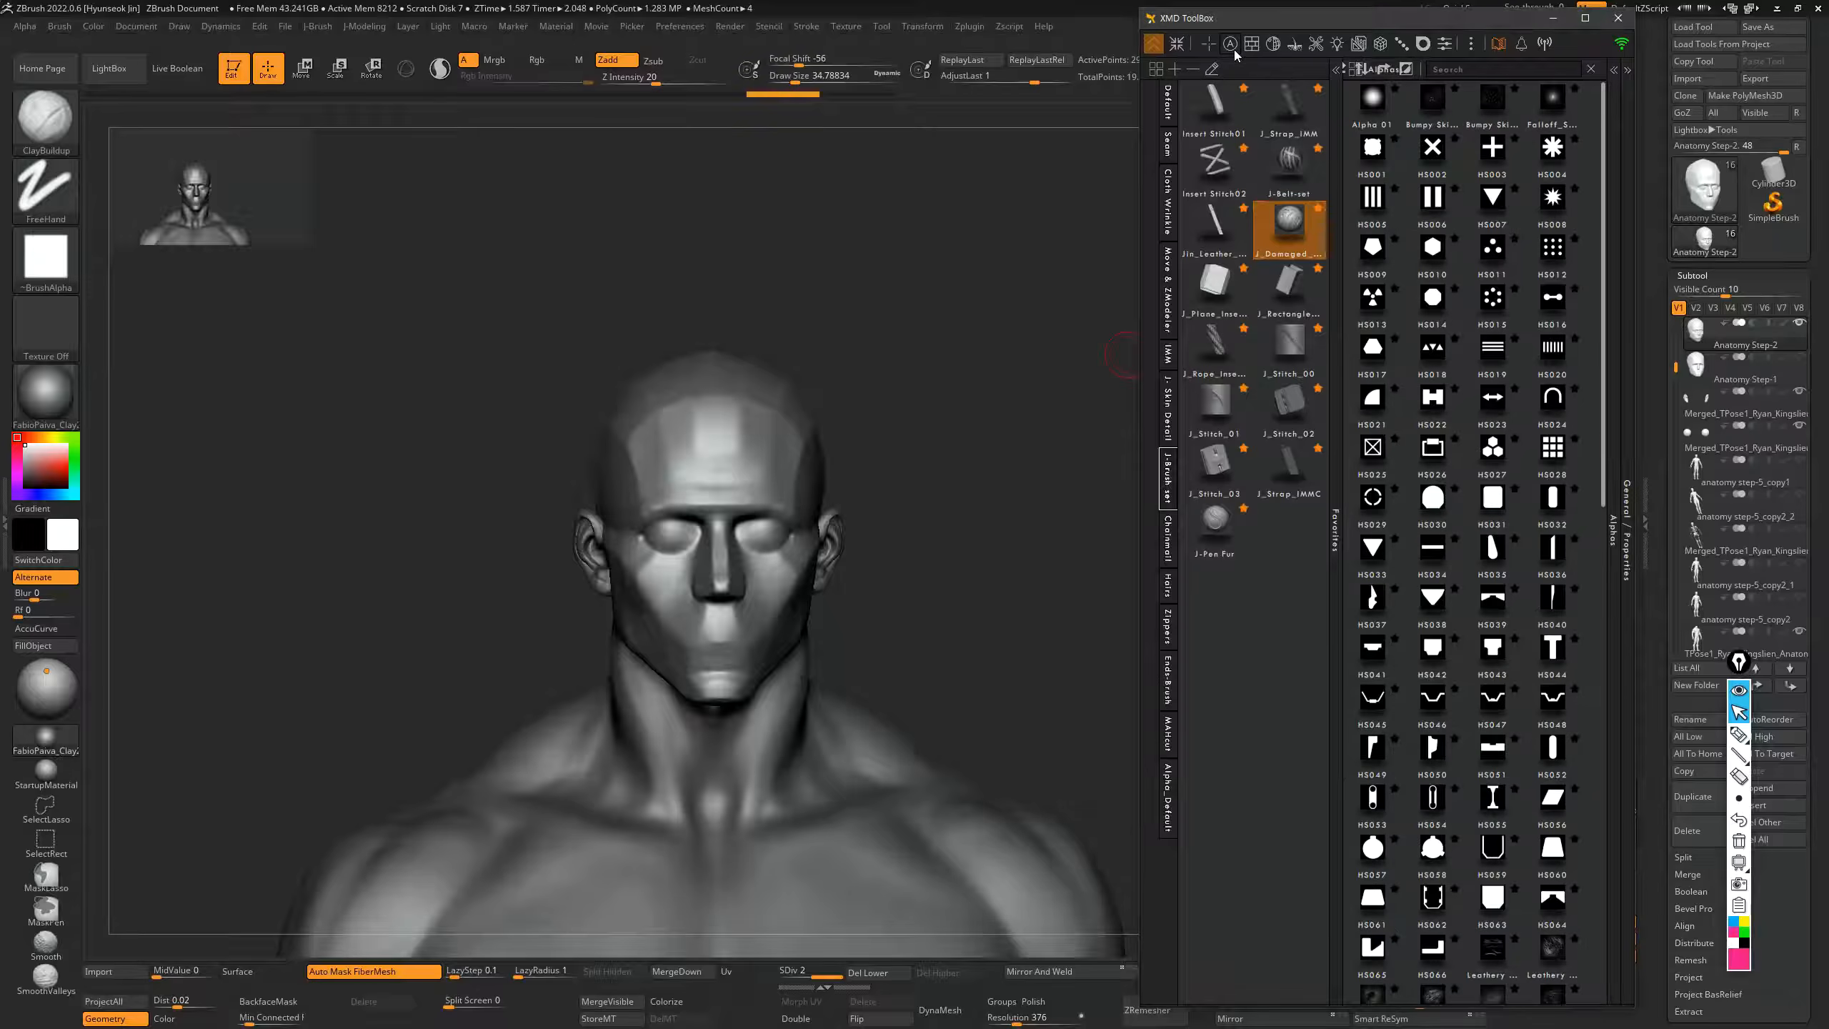
scroll(1471, 279, down, 5)
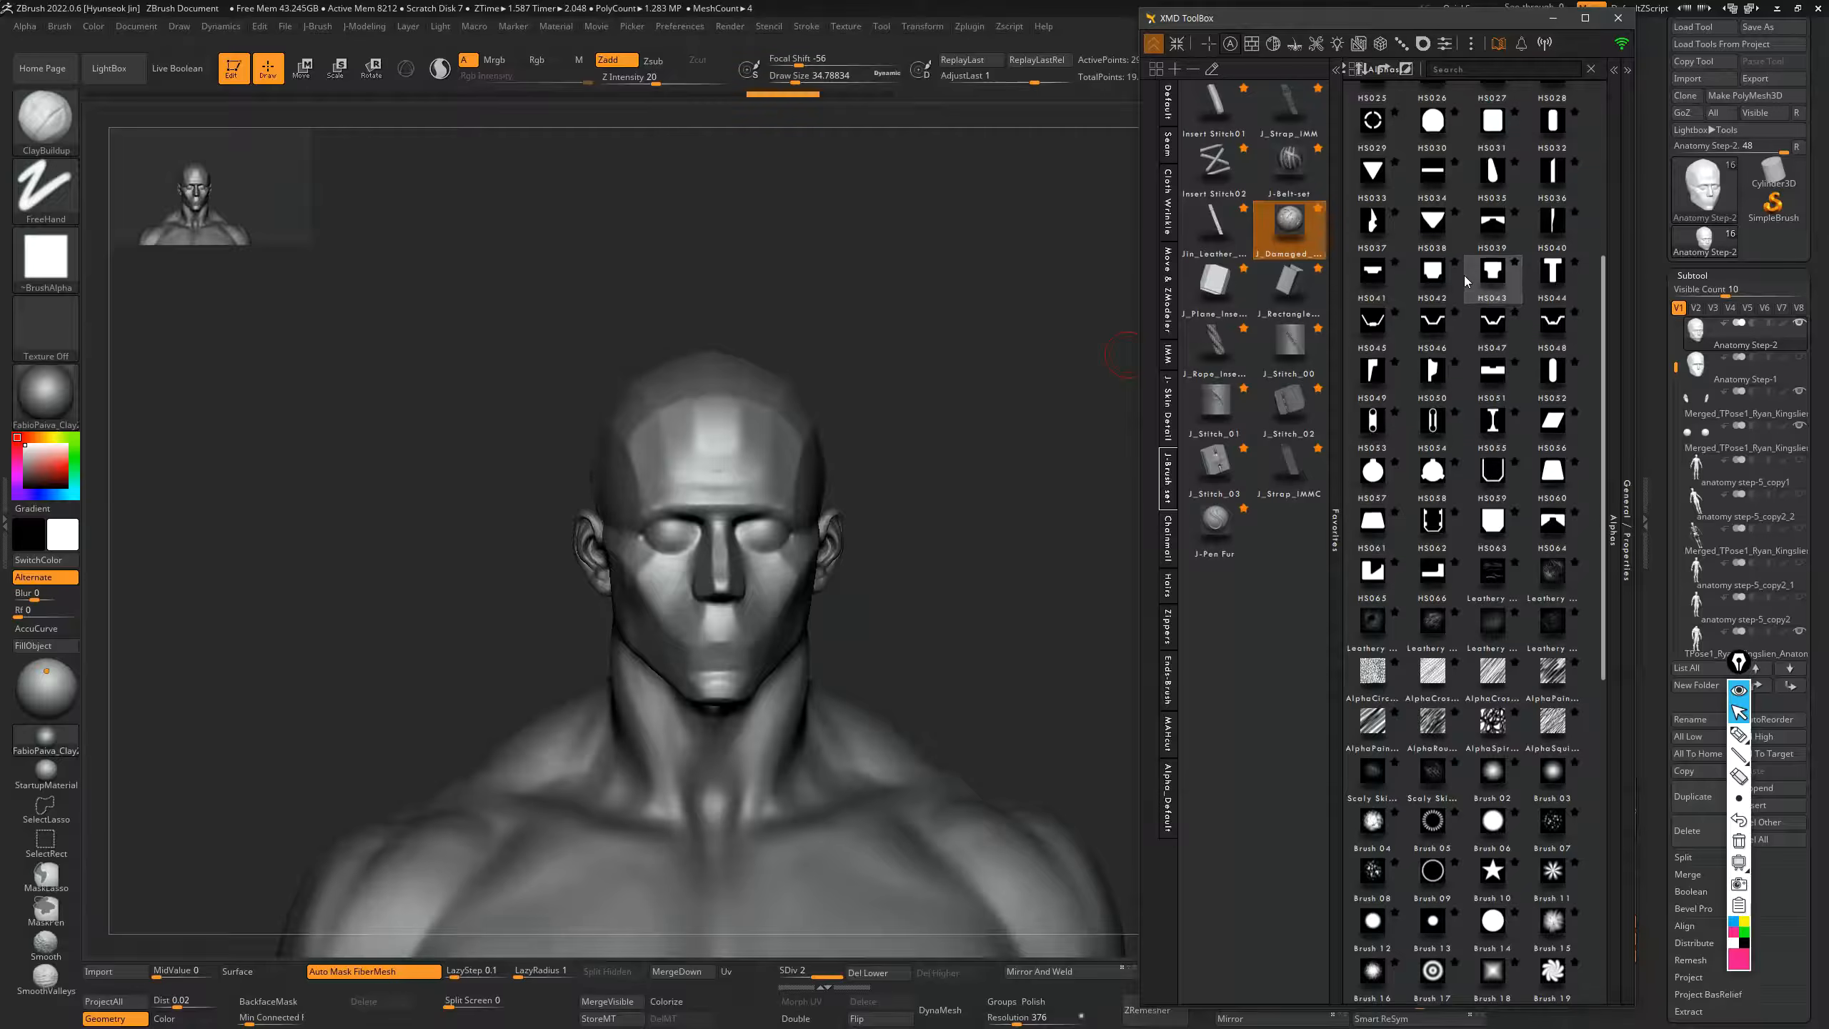
click(1252, 45)
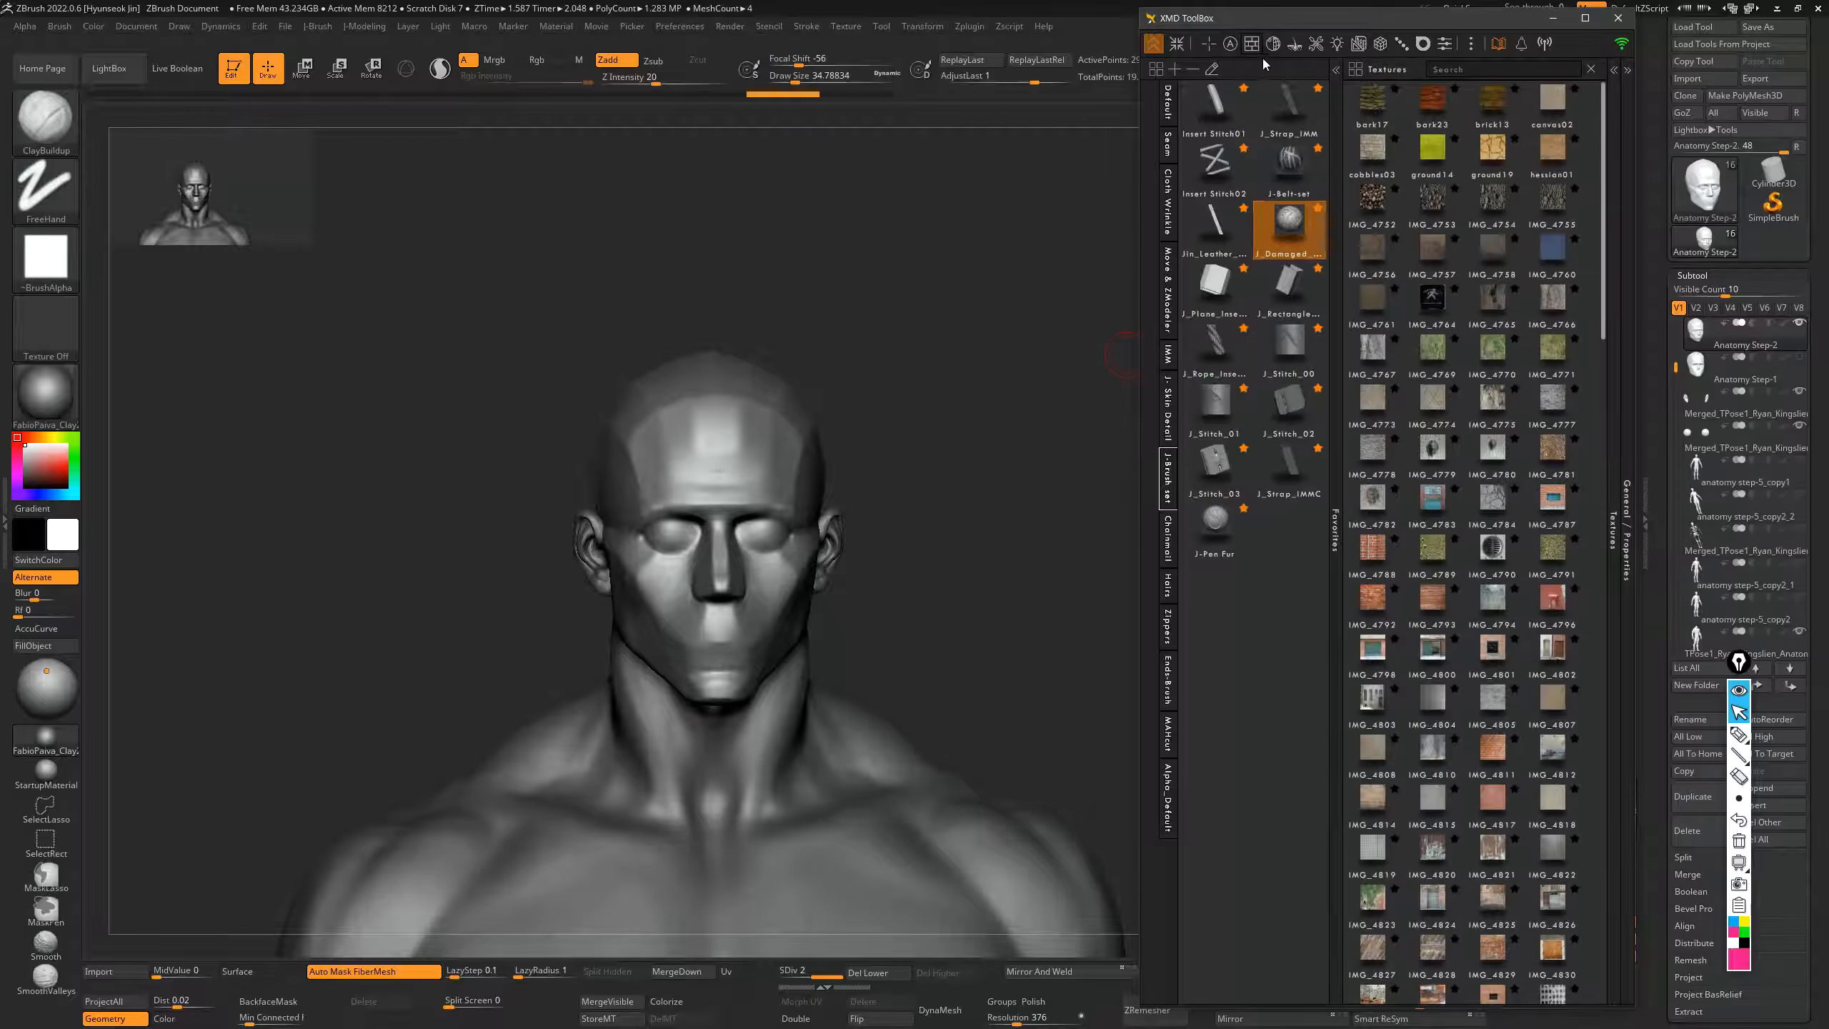
click(1275, 46)
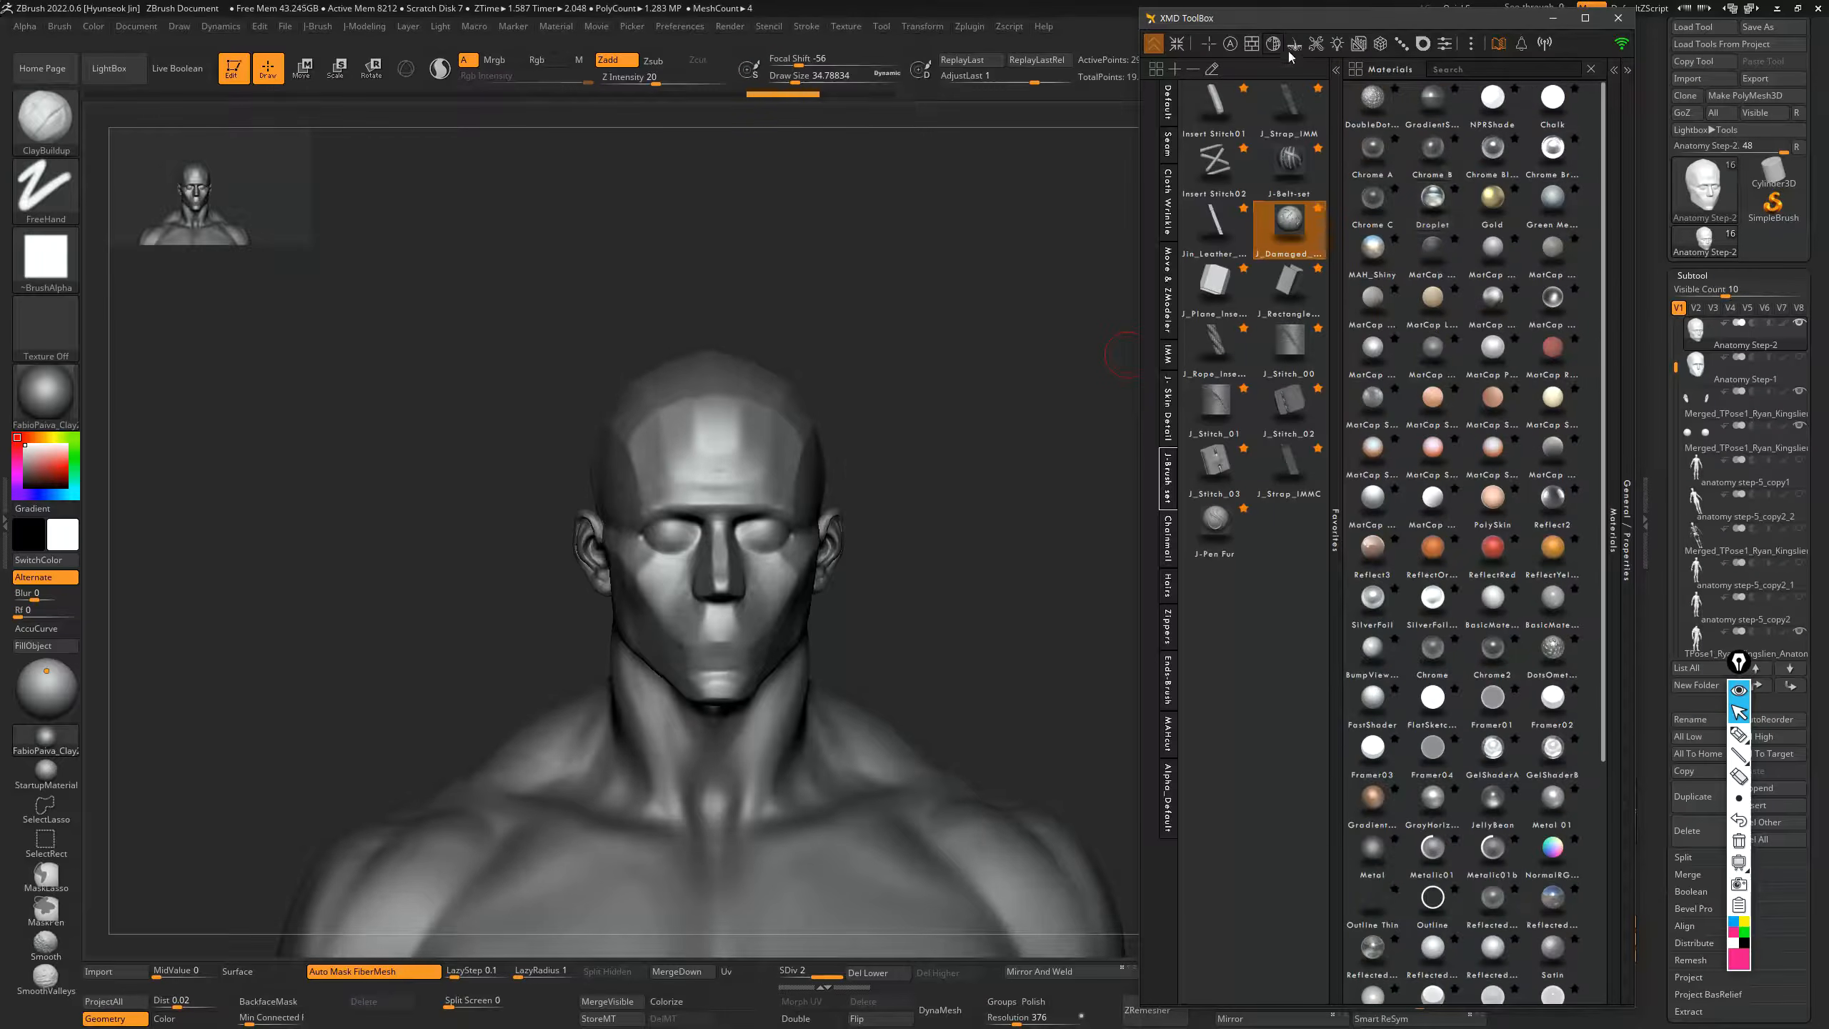
click(1208, 45)
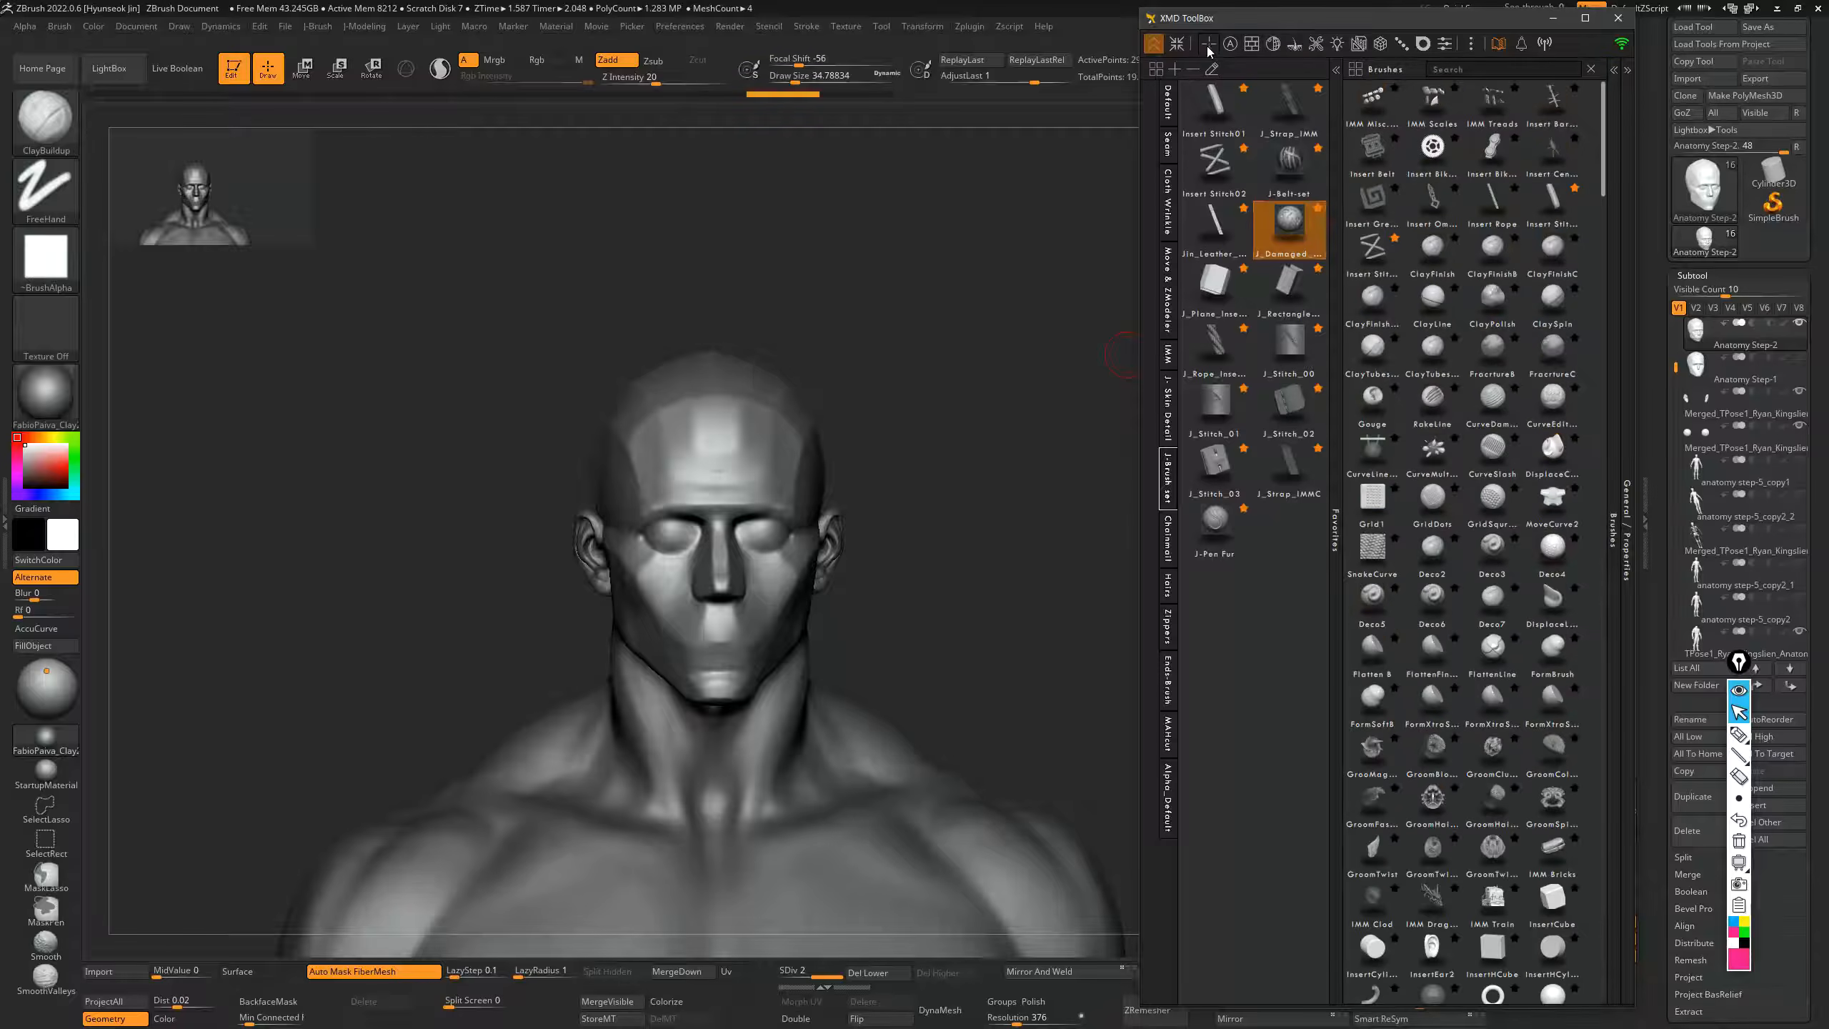
click(1230, 46)
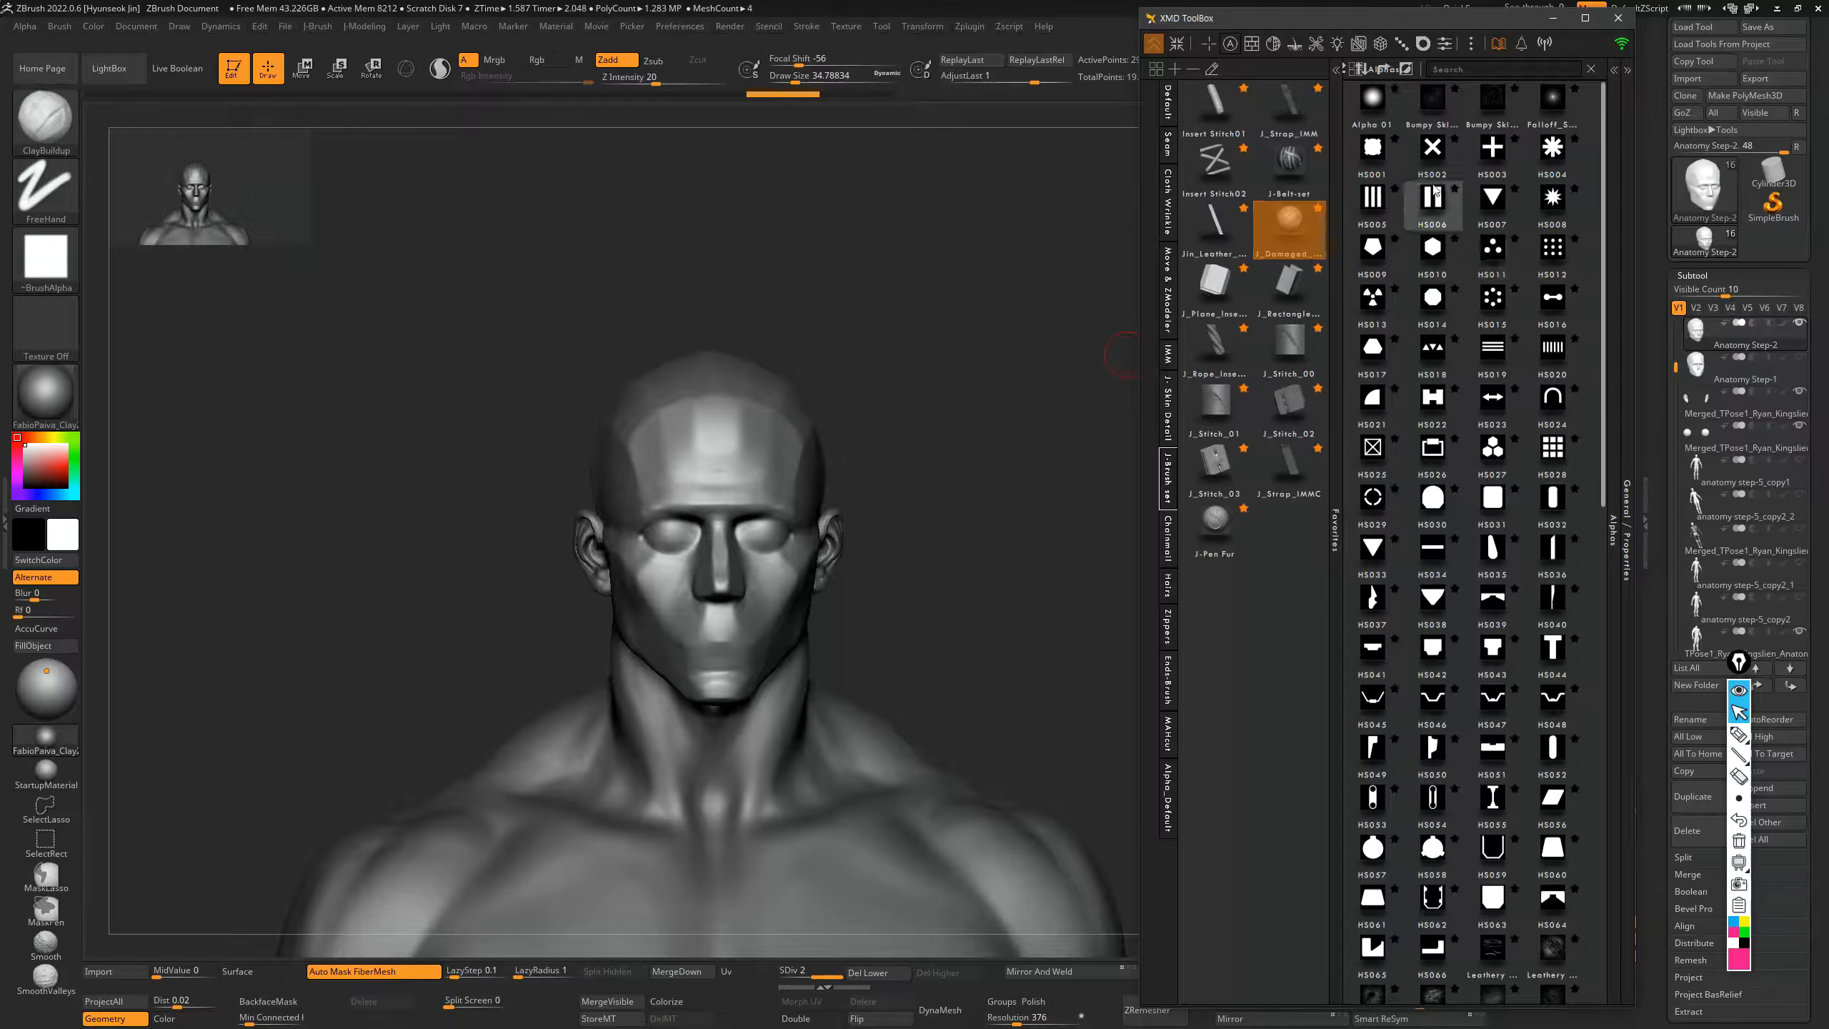
click(1210, 47)
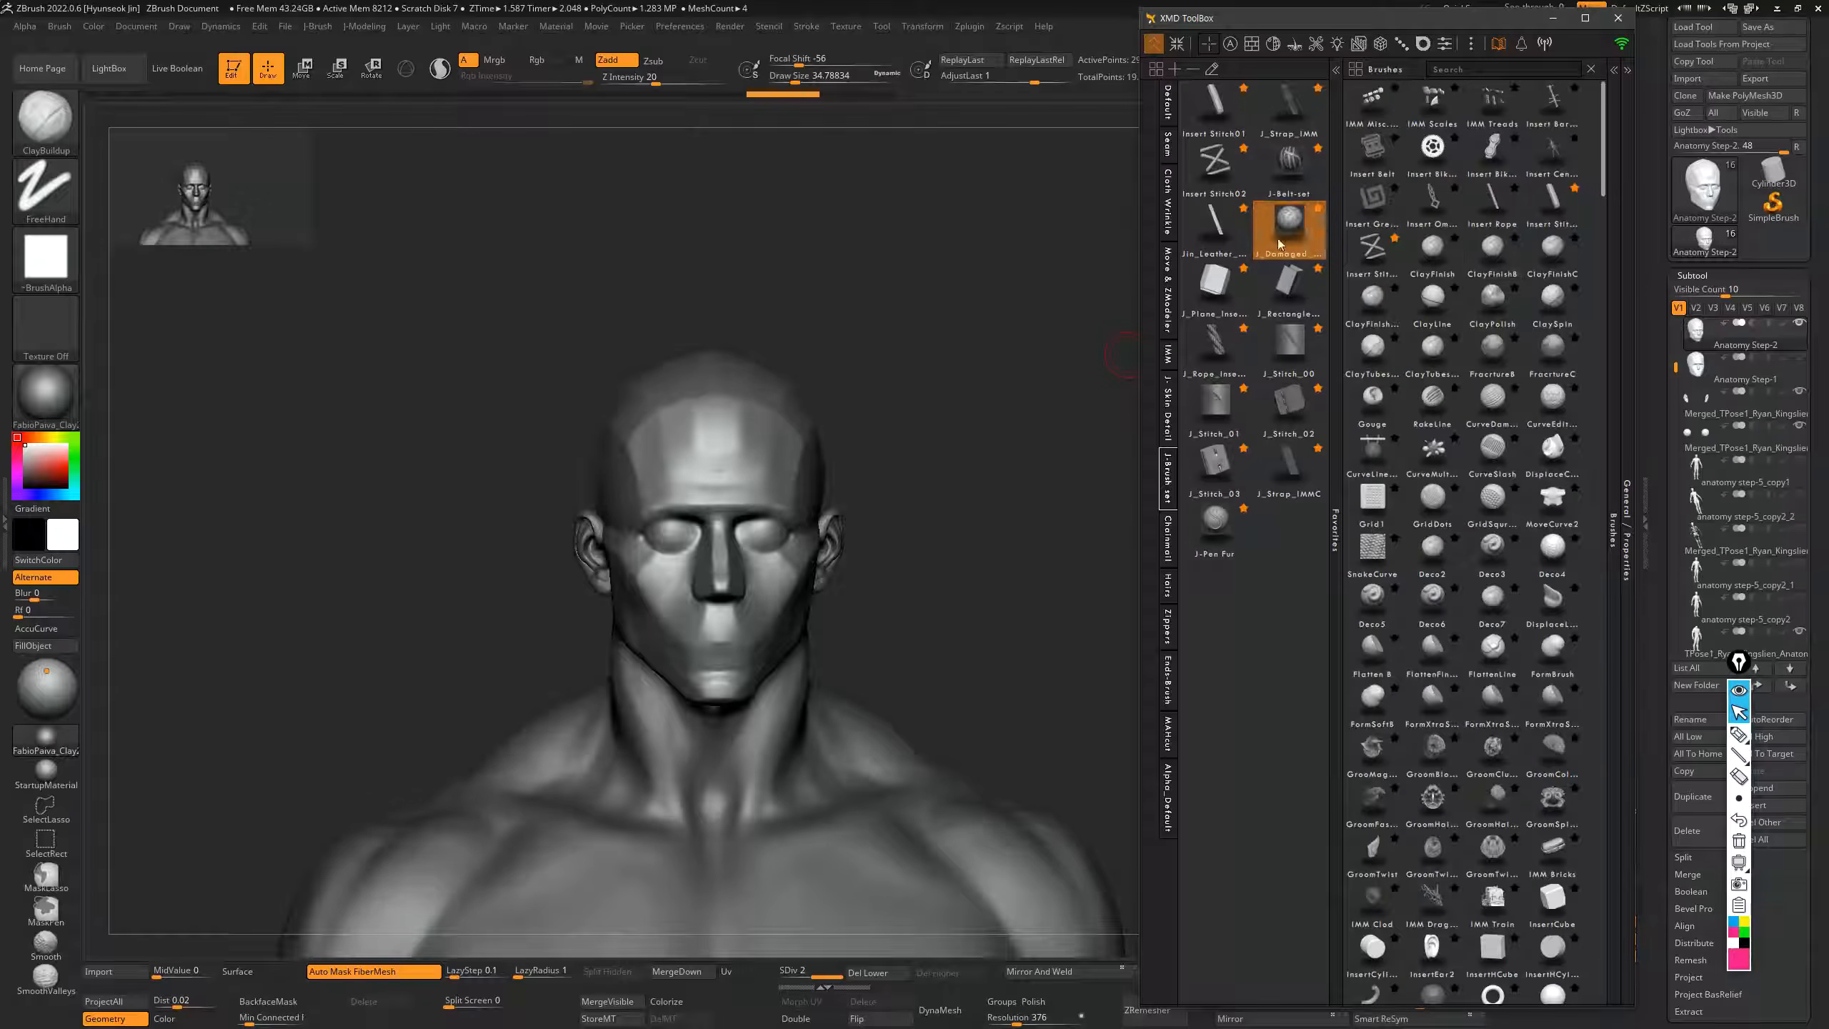
- Show the Default favorites group, search the brush library for "skin" and clear the search
click(1168, 105)
click(1473, 72)
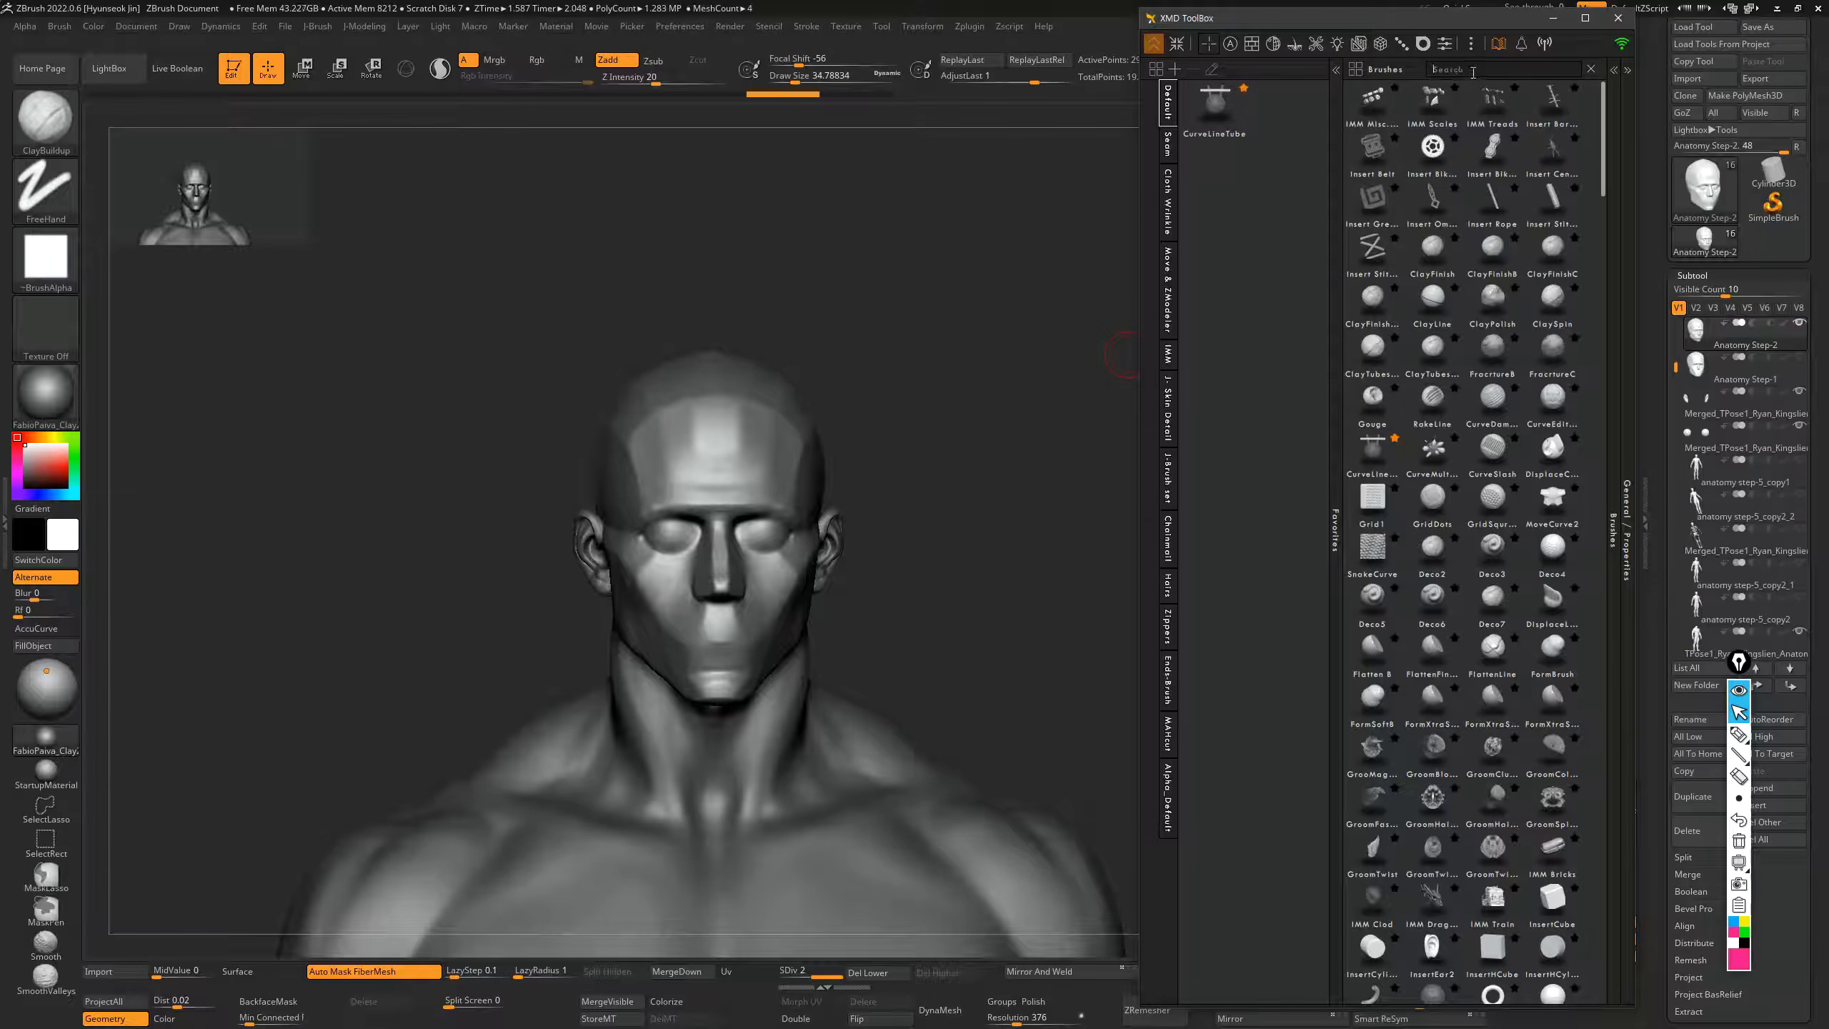
text(skin)
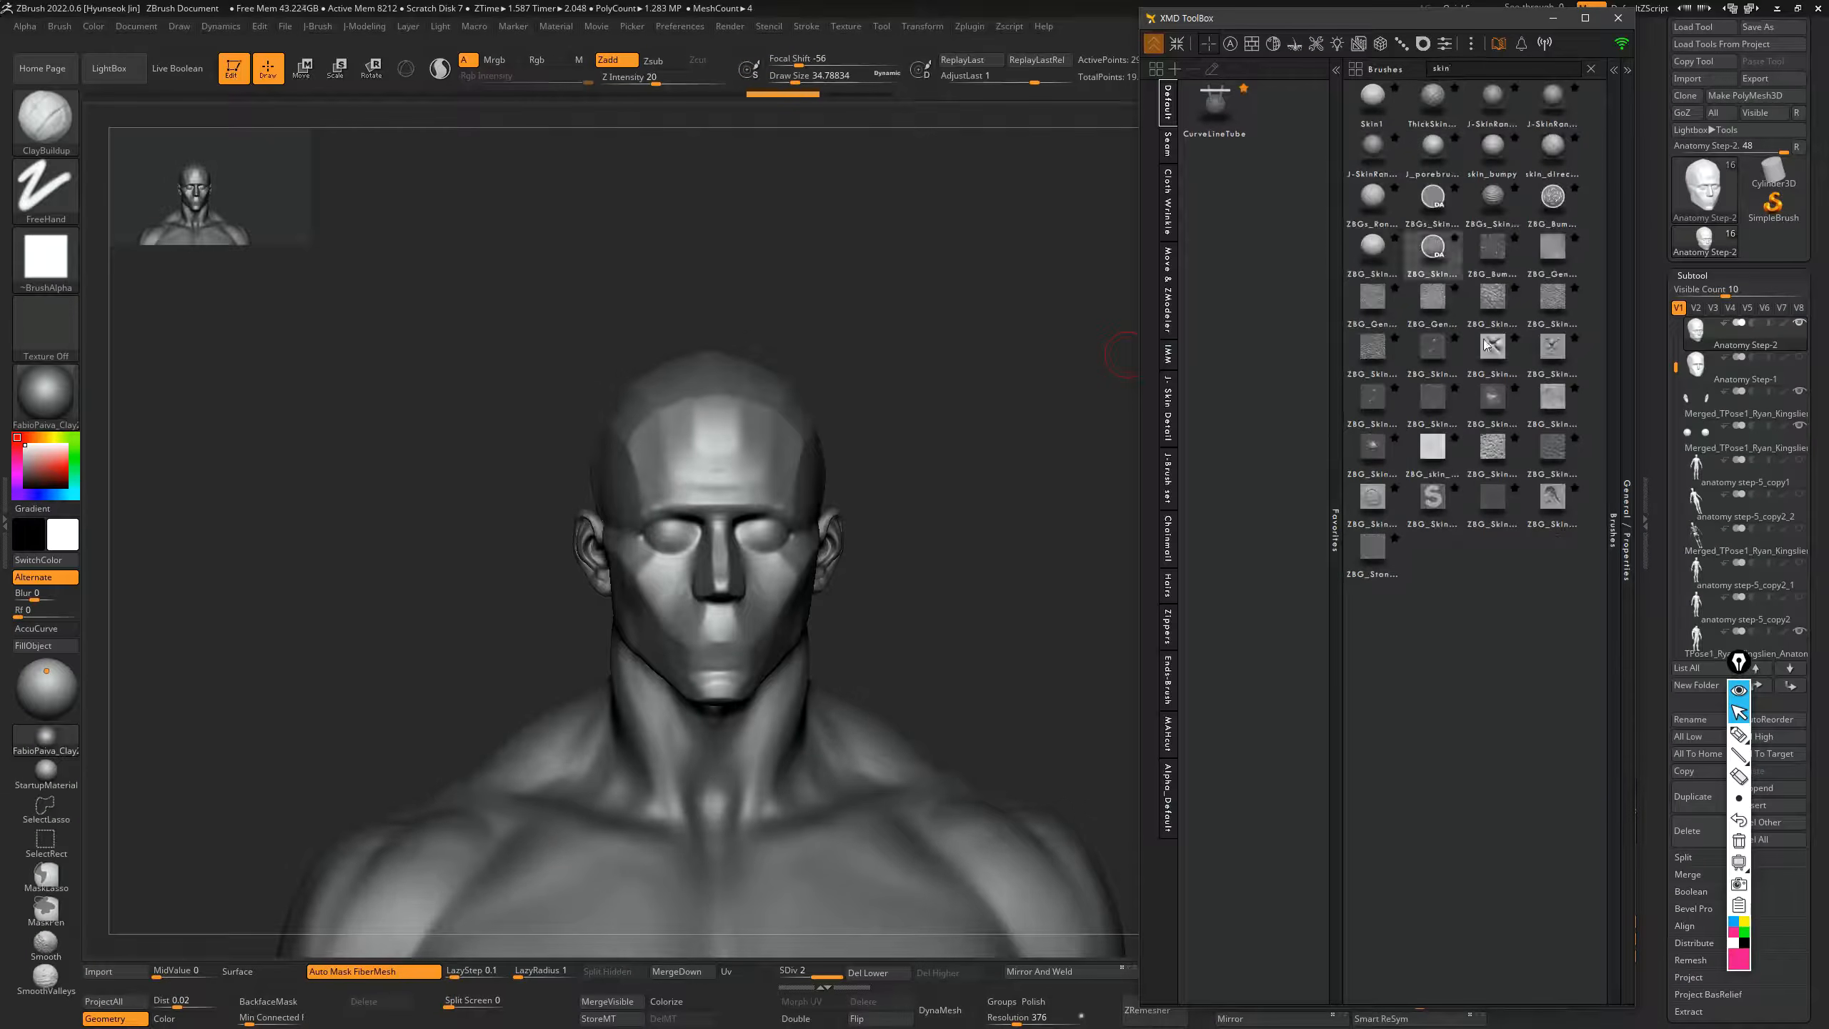
click(1591, 68)
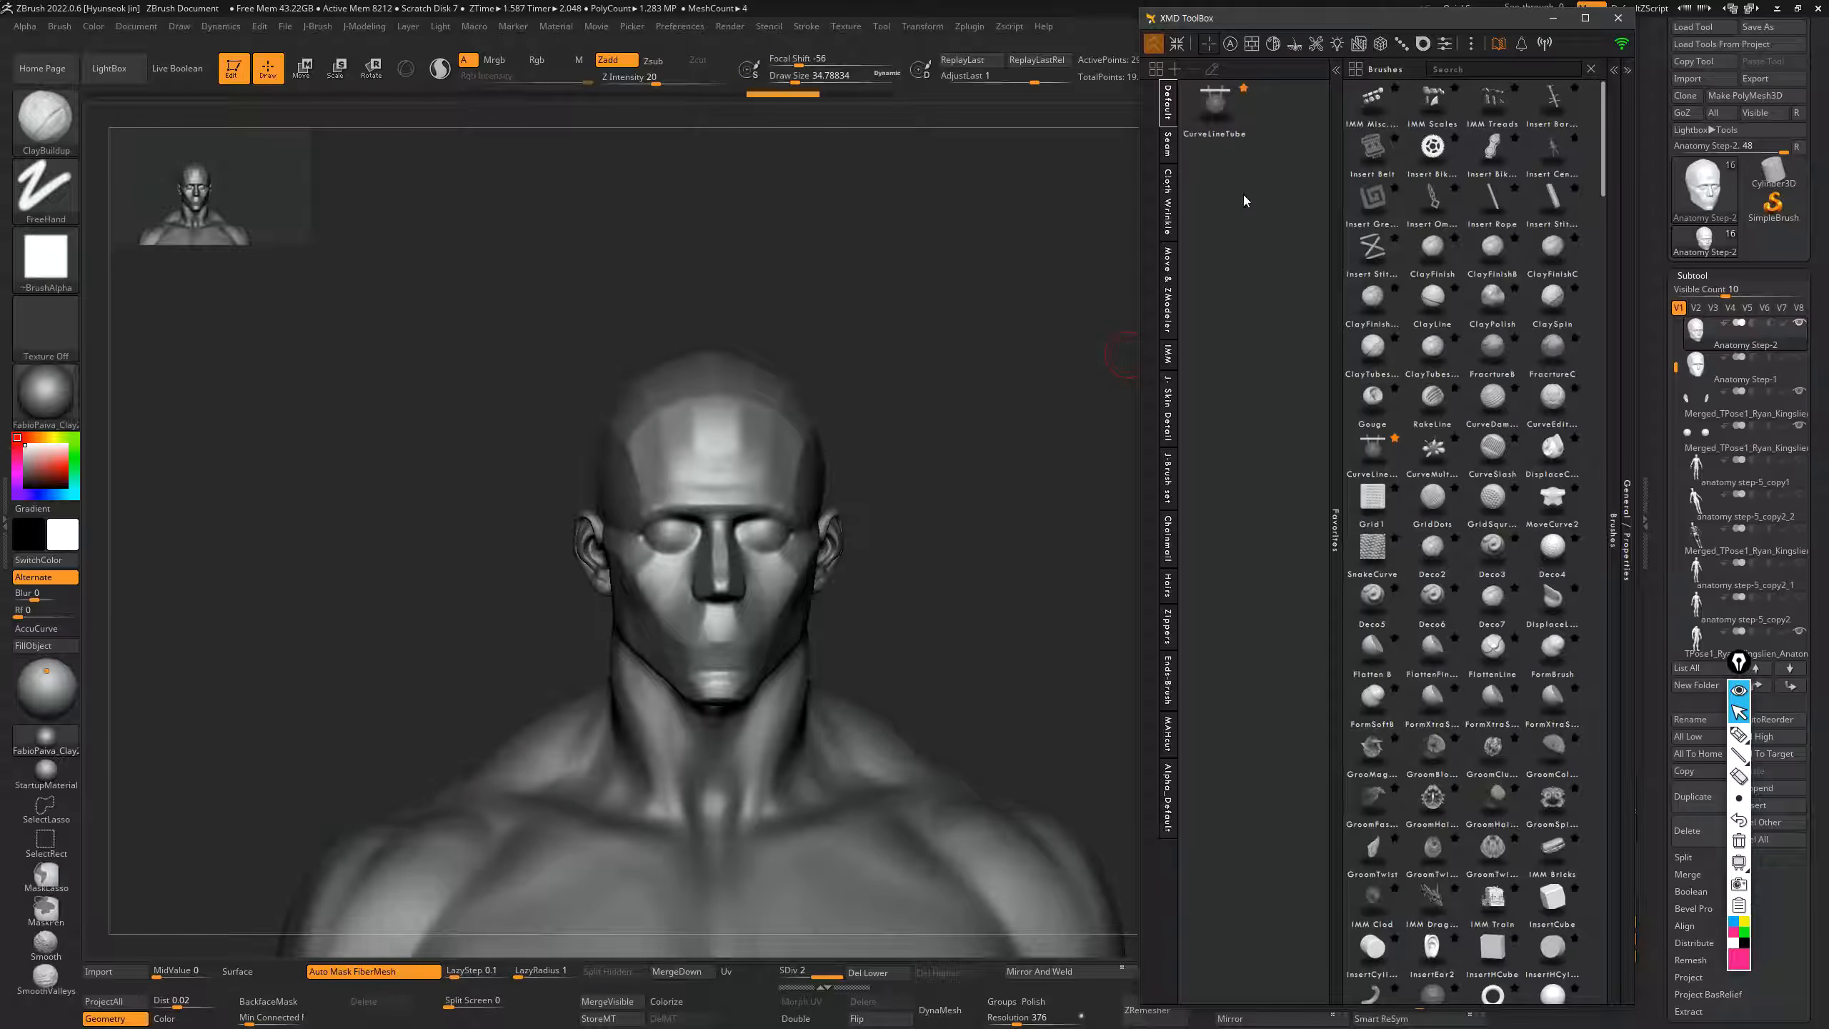
- Look through the favorites groups from Cloth Wrinkle to Alpha_Default and return to the J-Skin Detail group in a slightly wider window
click(1168, 183)
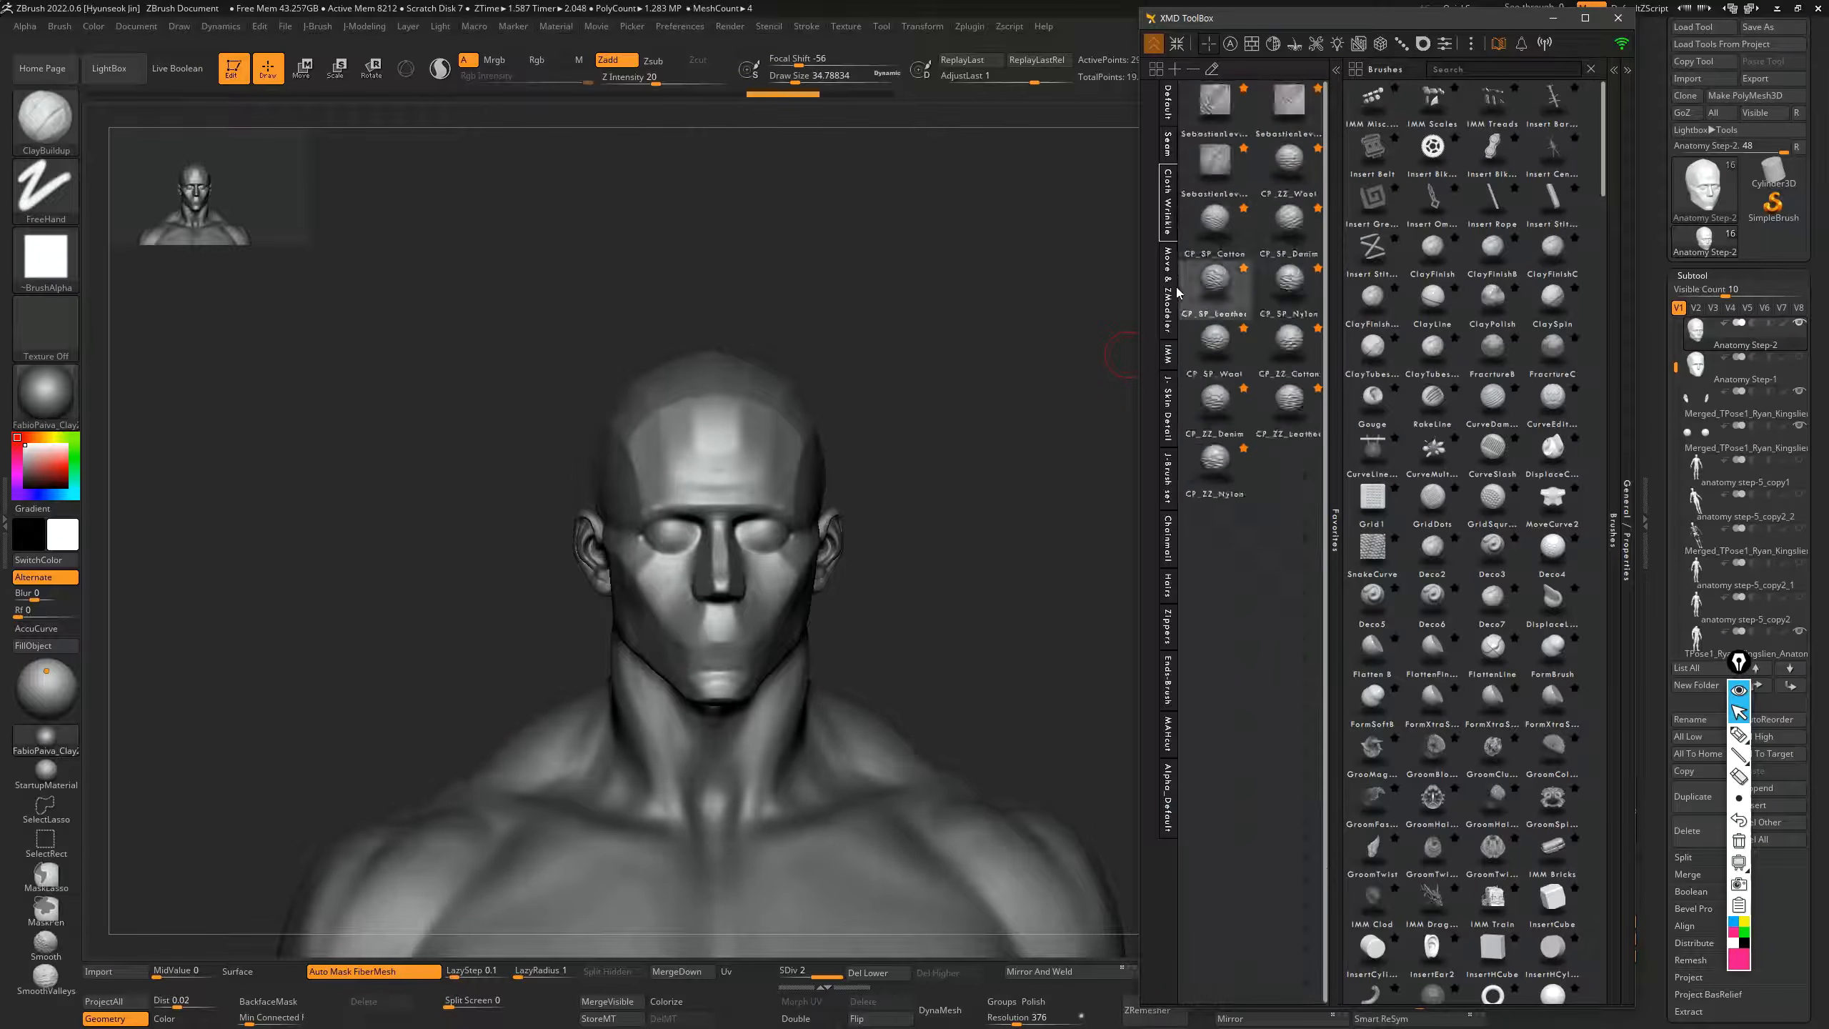
click(1170, 382)
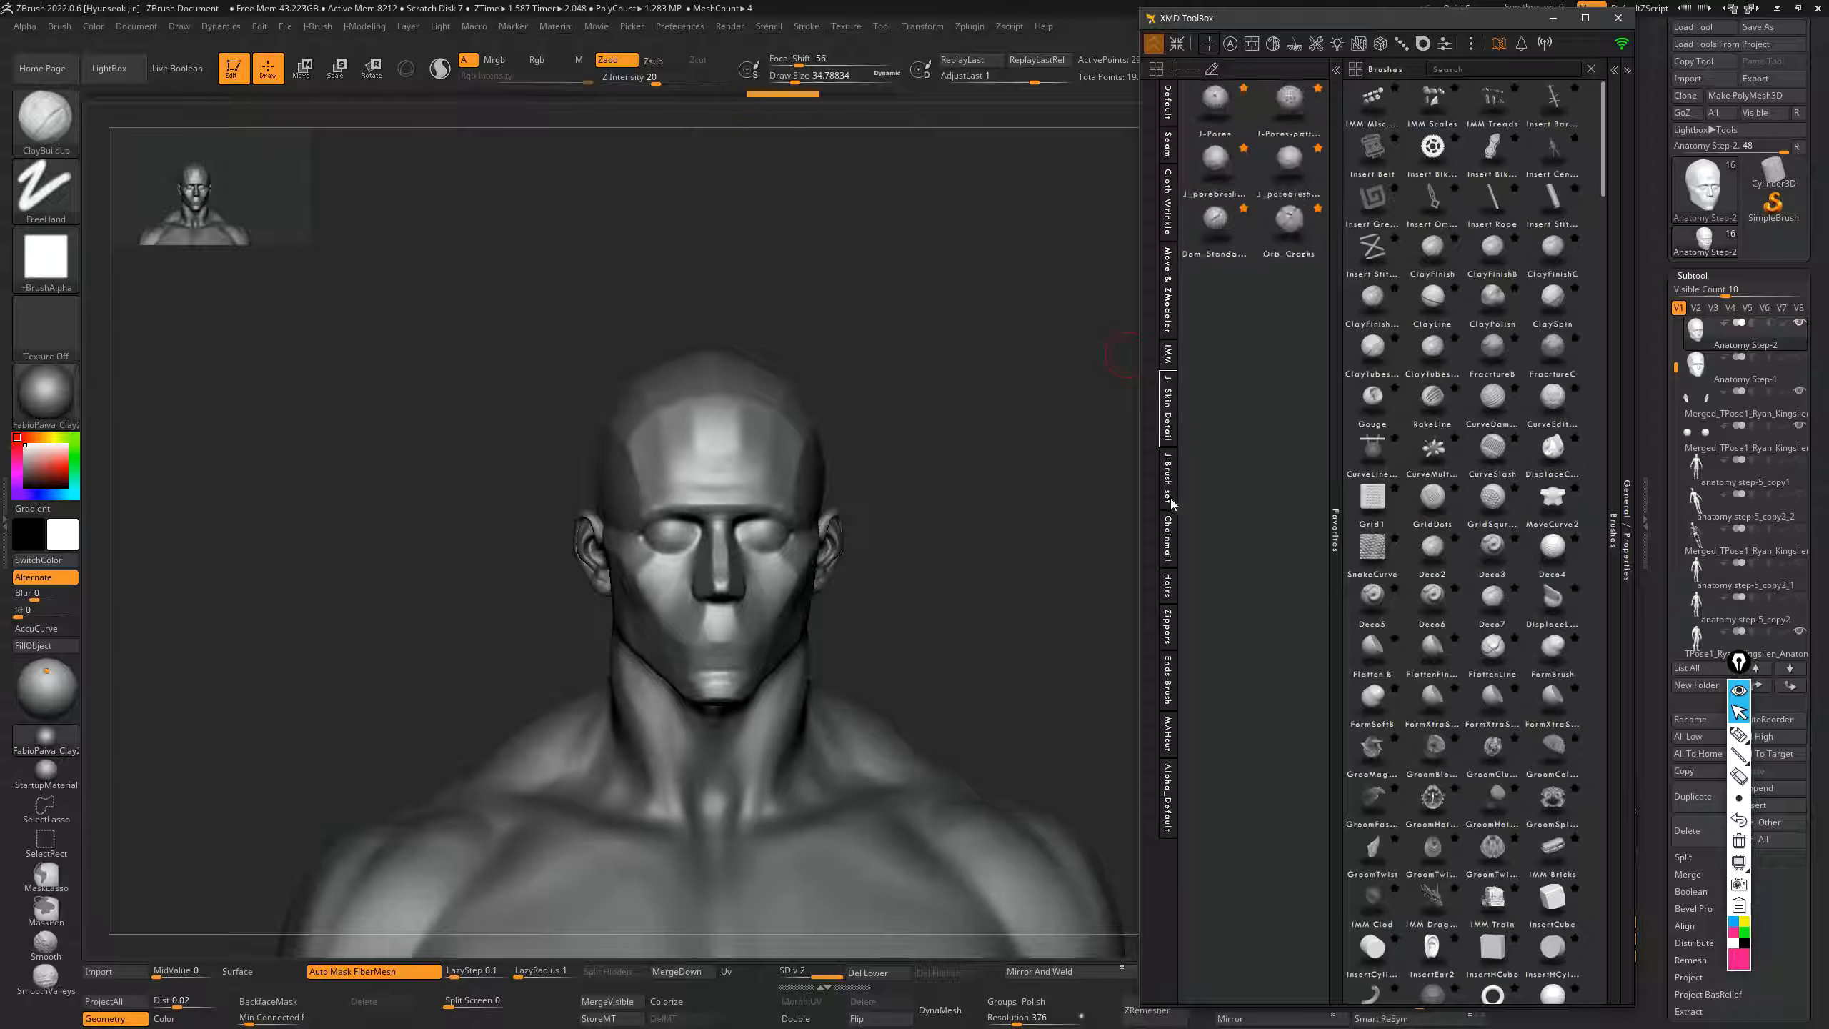
click(1170, 623)
click(1169, 700)
click(1168, 740)
click(1169, 781)
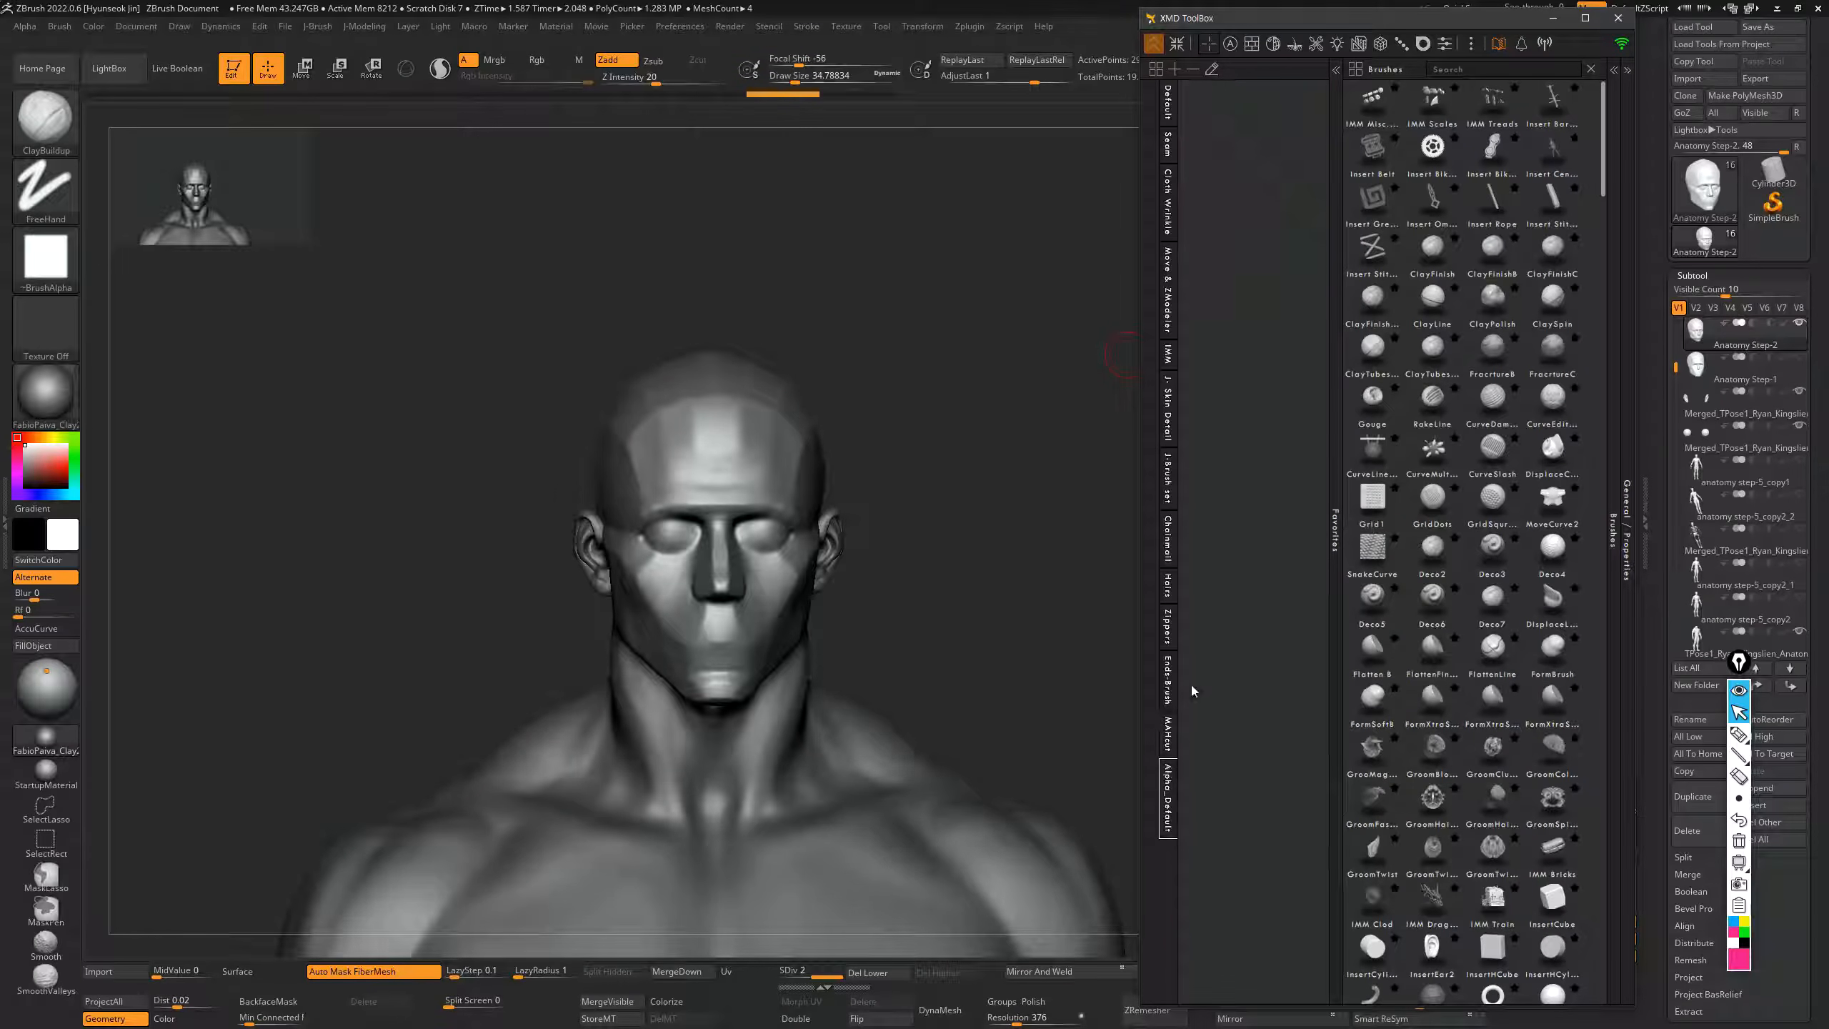
click(1174, 408)
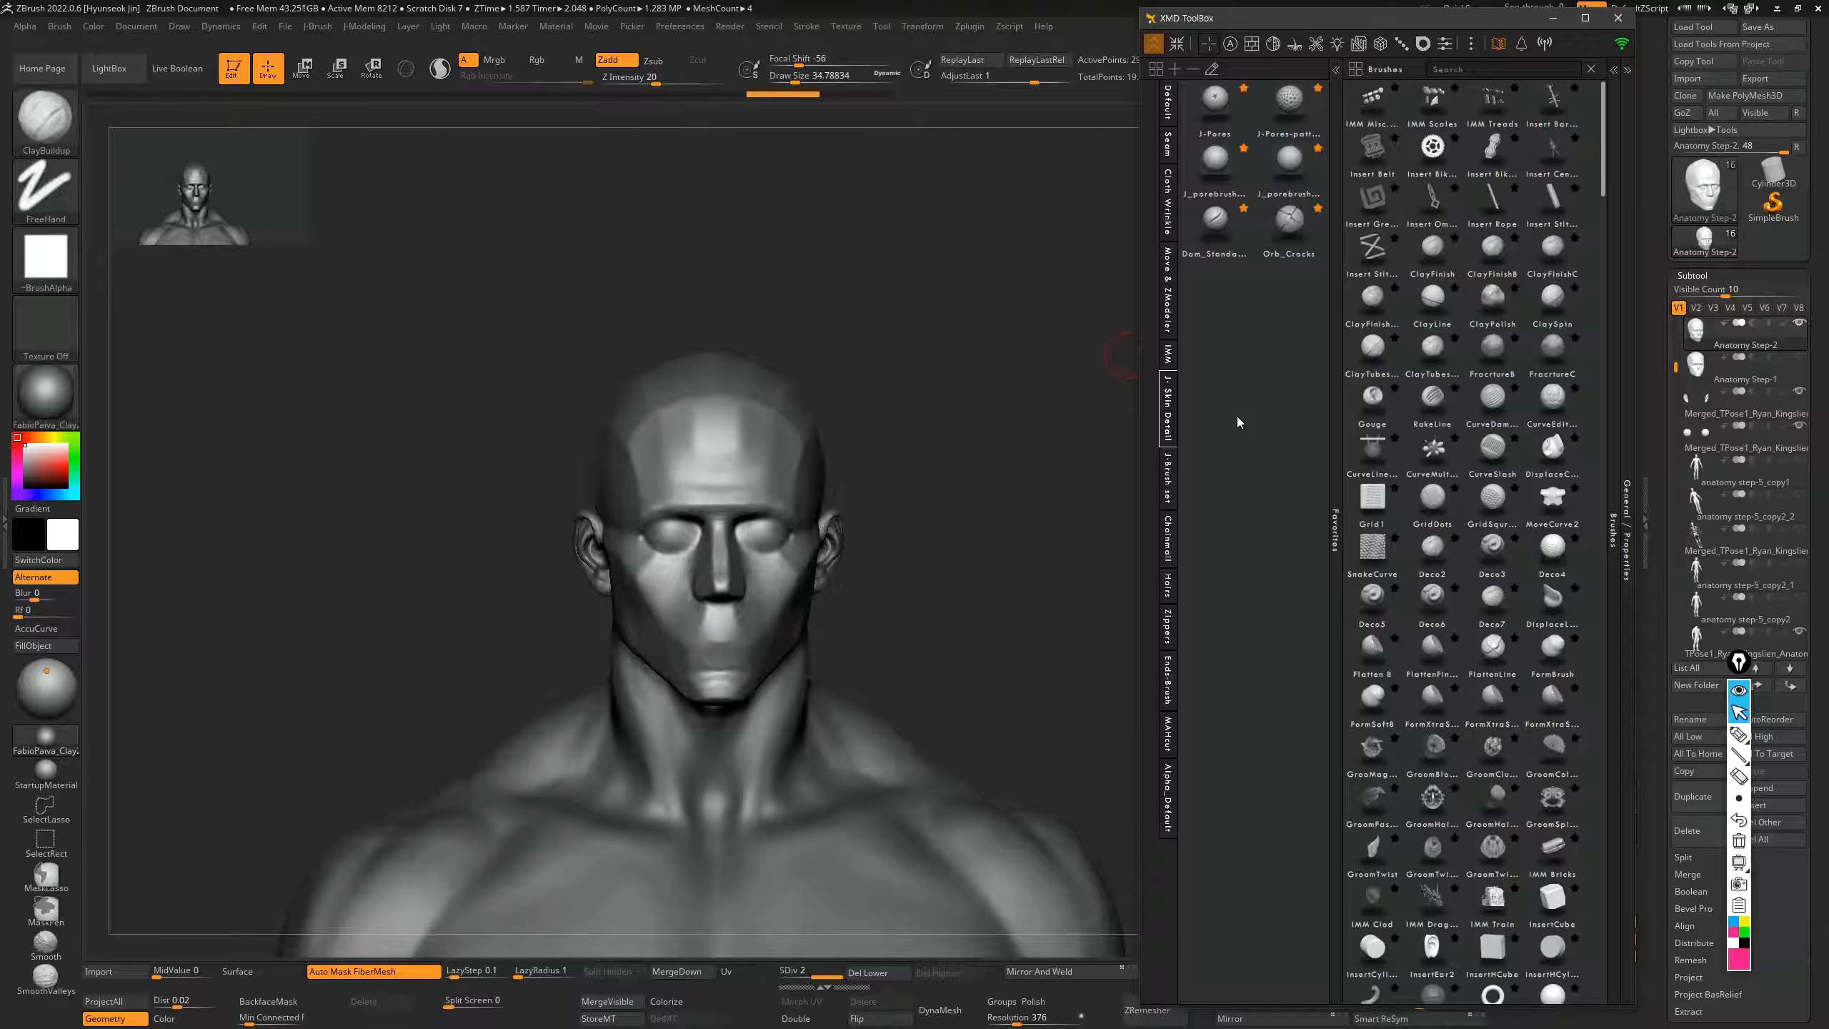
drag(1138, 496, 1125, 496)
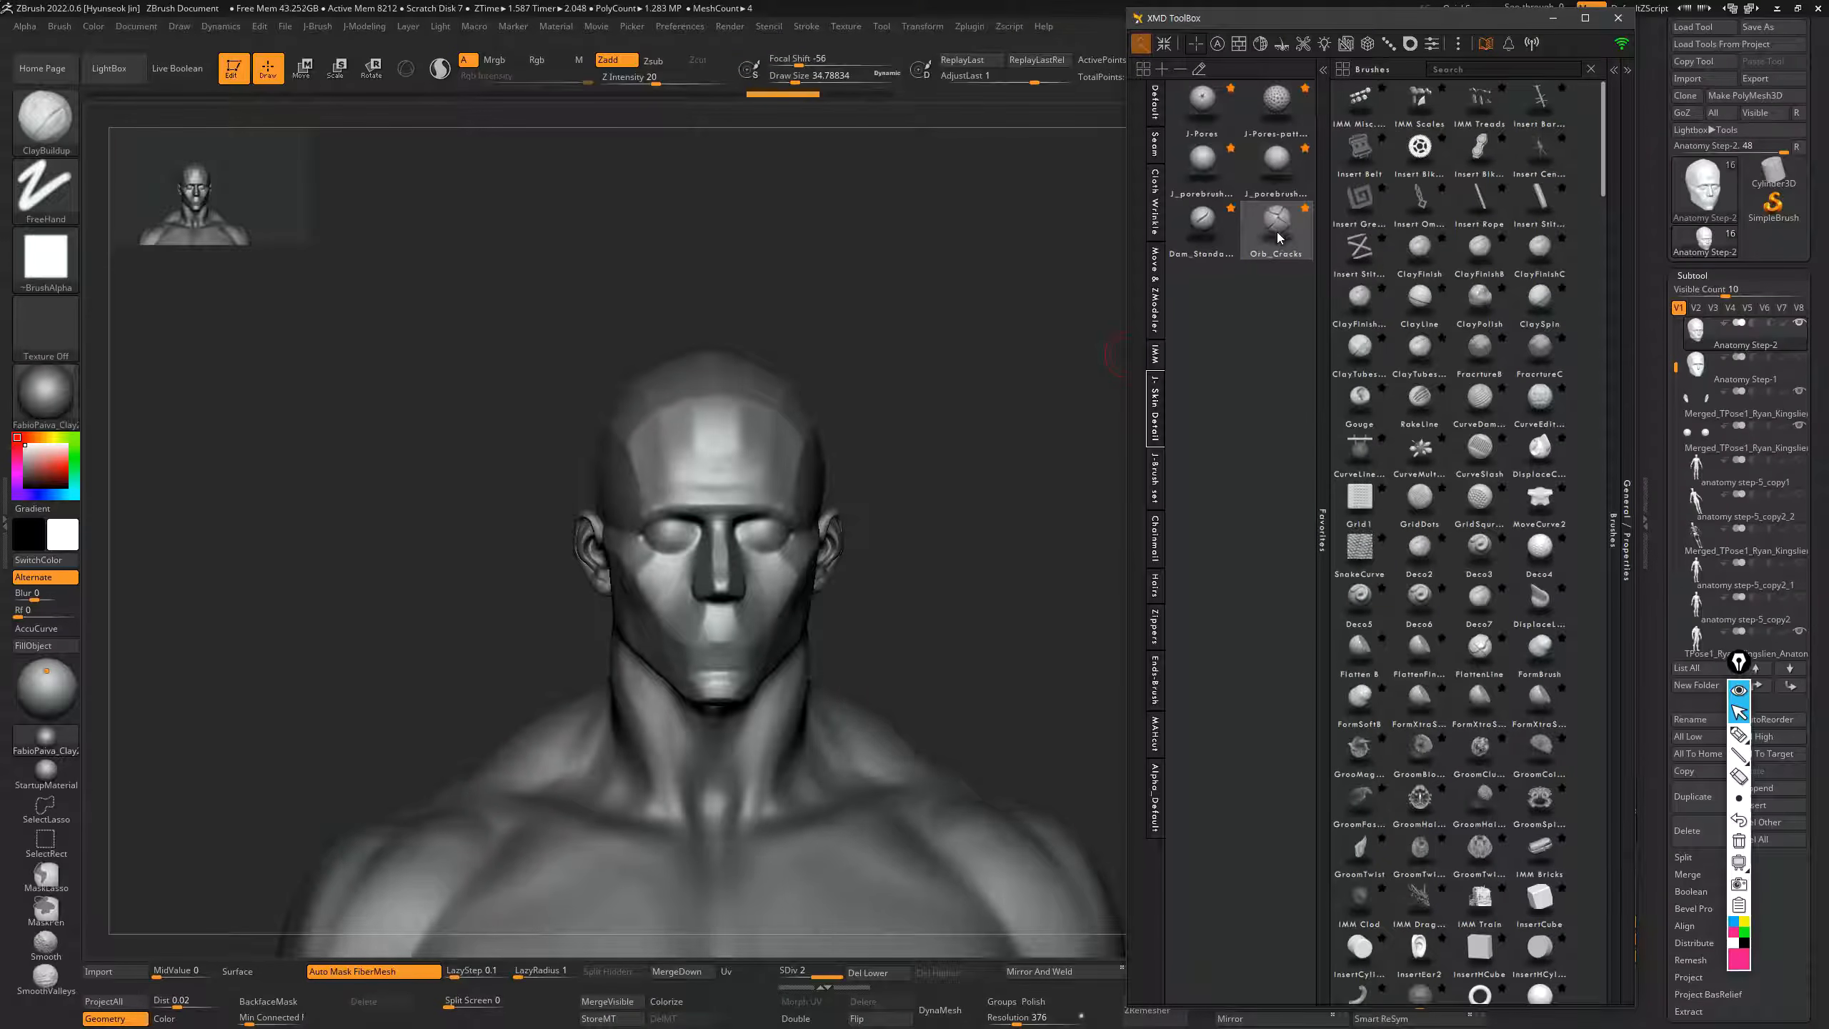
- Test the Dam_Standard brush from the J-Skin Detail favorites with strokes on the head's forehead
mouse_move(1272, 229)
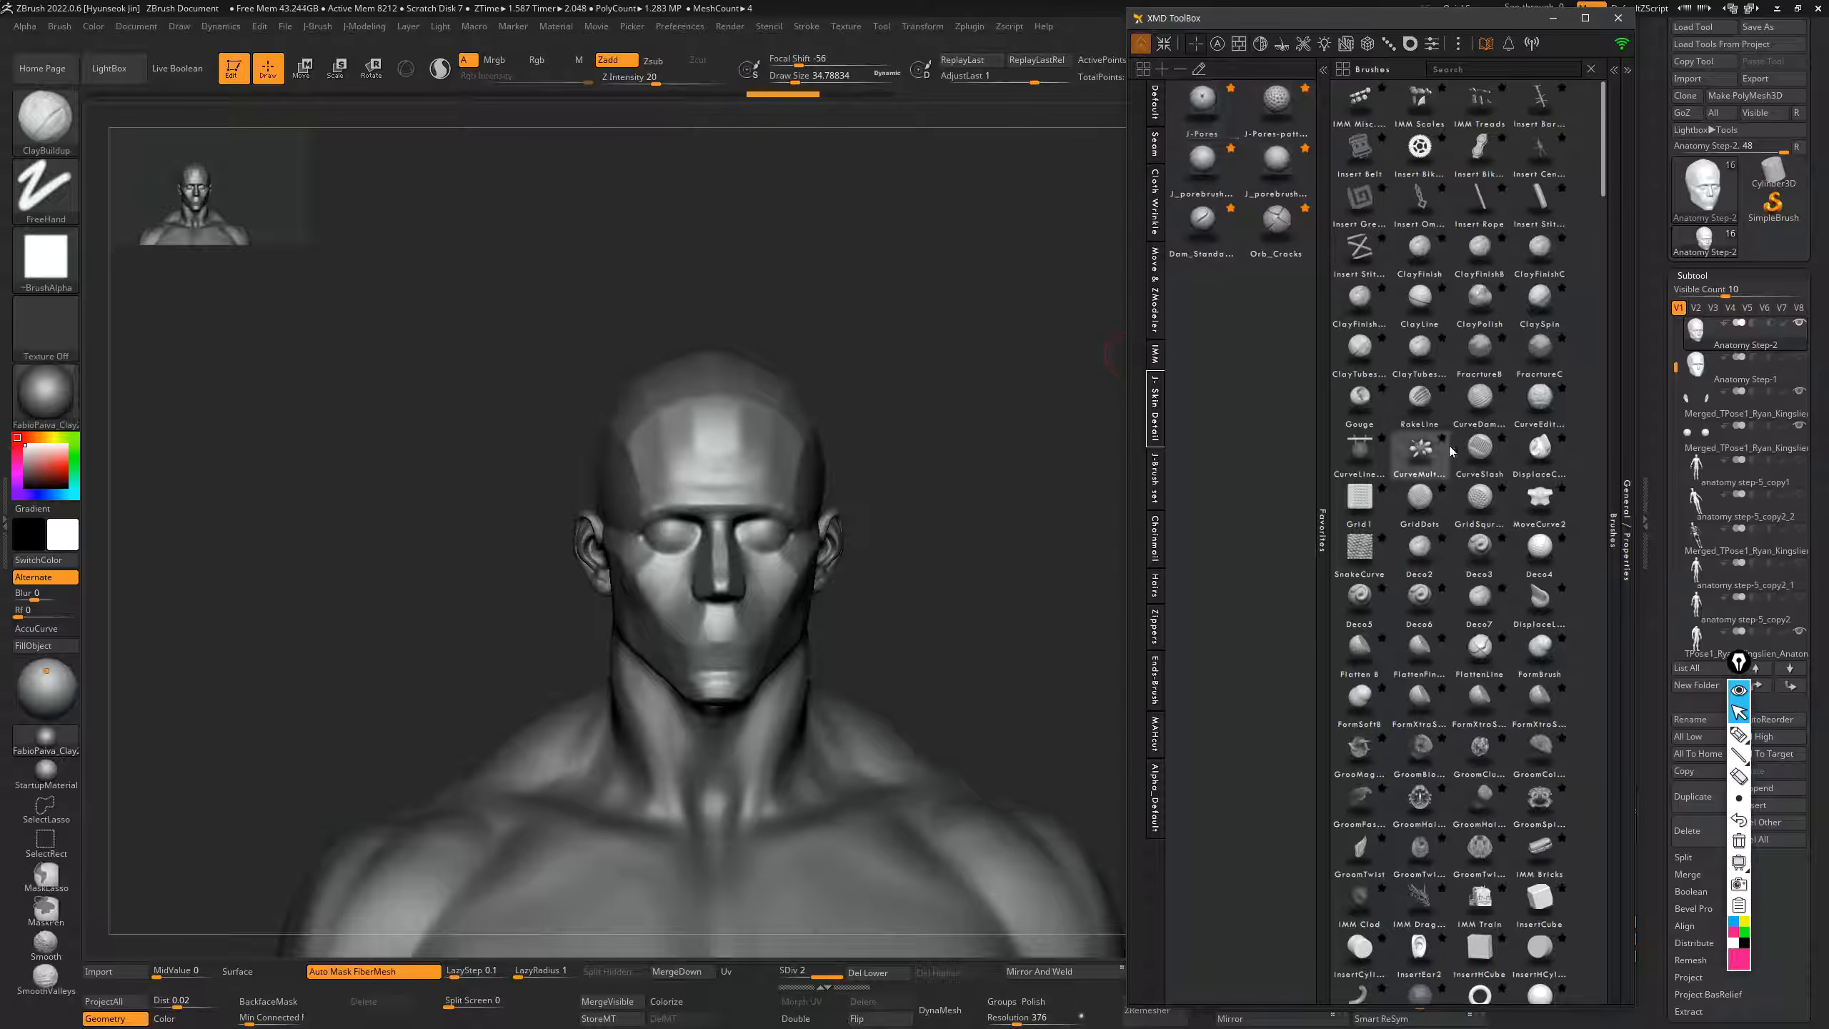
mouse_move(928, 443)
mouse_down()
mouse_move(970, 375)
mouse_move(1020, 397)
mouse_up()
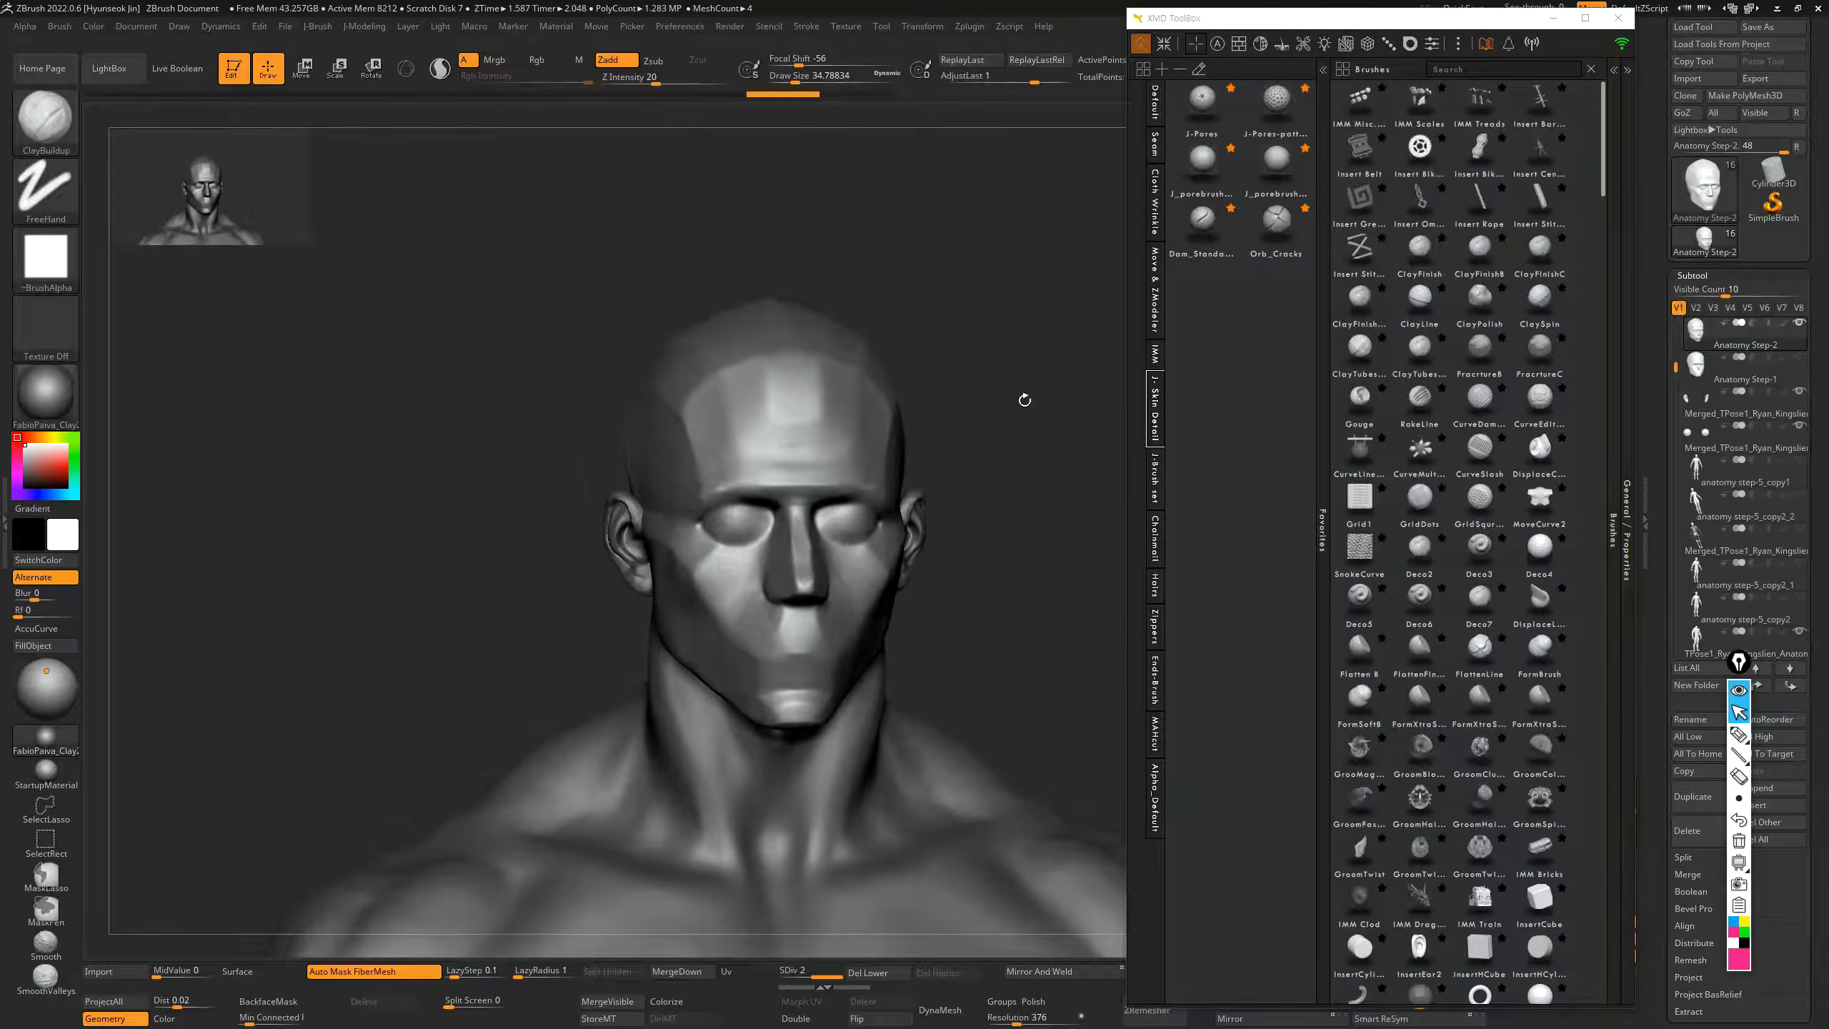
click(1202, 230)
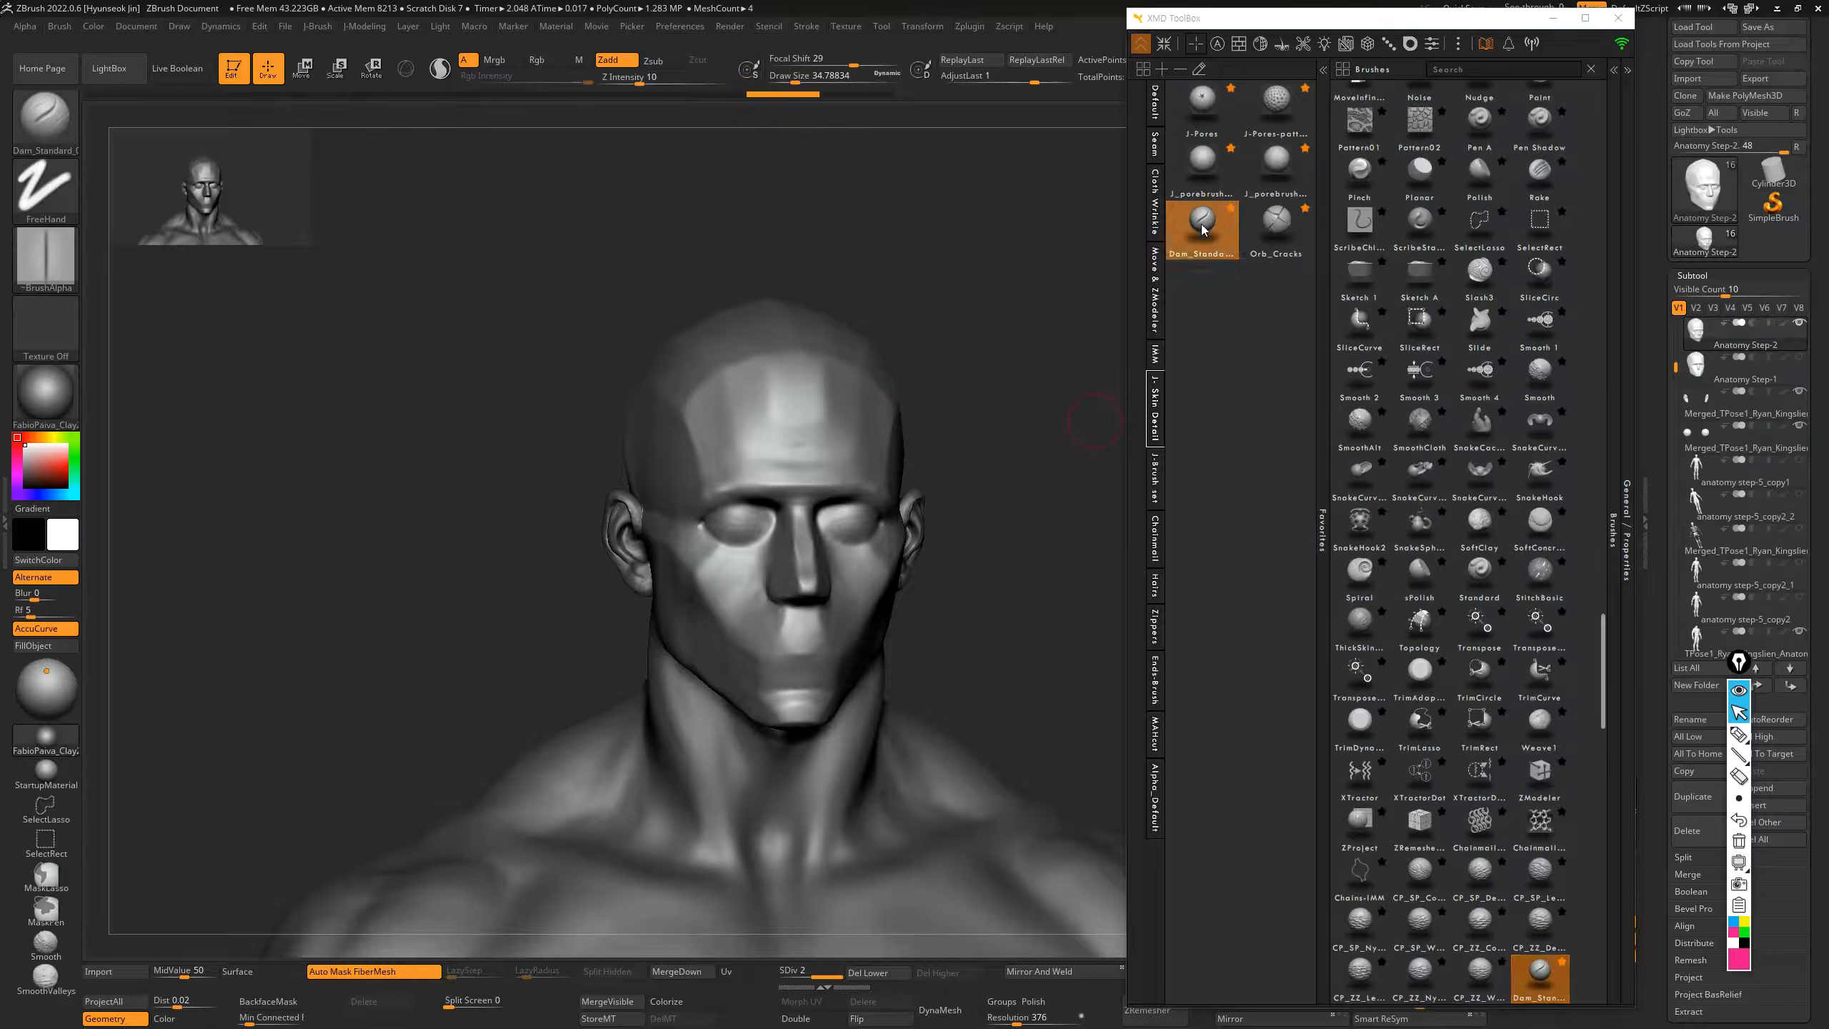
drag(761, 441, 790, 464)
key(ctrl+z)
drag(747, 353, 726, 392)
mouse_move(700, 378)
mouse_down()
mouse_move(707, 443)
mouse_move(747, 489)
mouse_up()
- Test the J_porebrush and J-Pores favorites on the forehead and undo the strokes
click(1202, 168)
mouse_move(763, 404)
mouse_down()
mouse_move(753, 418)
mouse_move(912, 360)
mouse_up()
key(ctrl+z)
click(1202, 108)
drag(733, 467, 744, 433)
key(ctrl+z)
key(ctrl+z)
- Test the J-Pores-pattern and Orb_Cracks brushes on the head and undo each stroke
click(1277, 109)
drag(705, 412, 752, 371)
key(ctrl+z)
click(1276, 223)
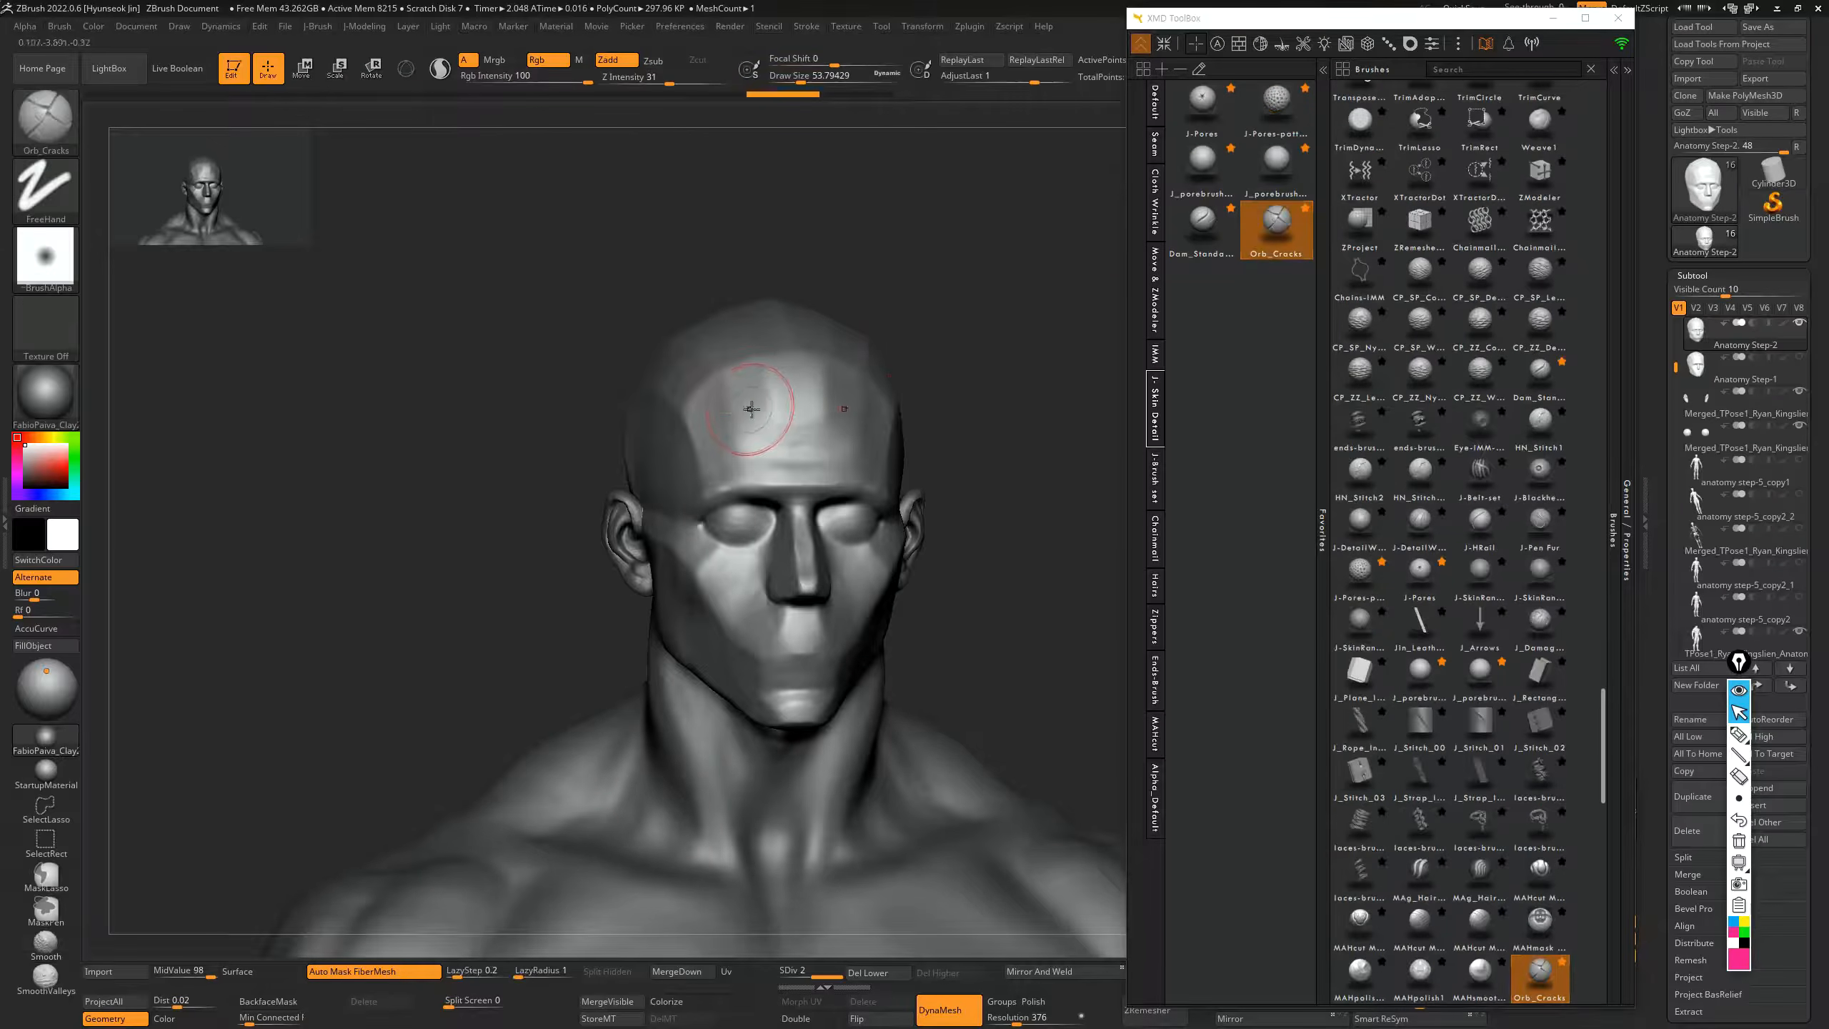
mouse_move(655, 369)
mouse_down()
mouse_move(720, 468)
mouse_move(741, 649)
mouse_up()
key(ctrl+z)
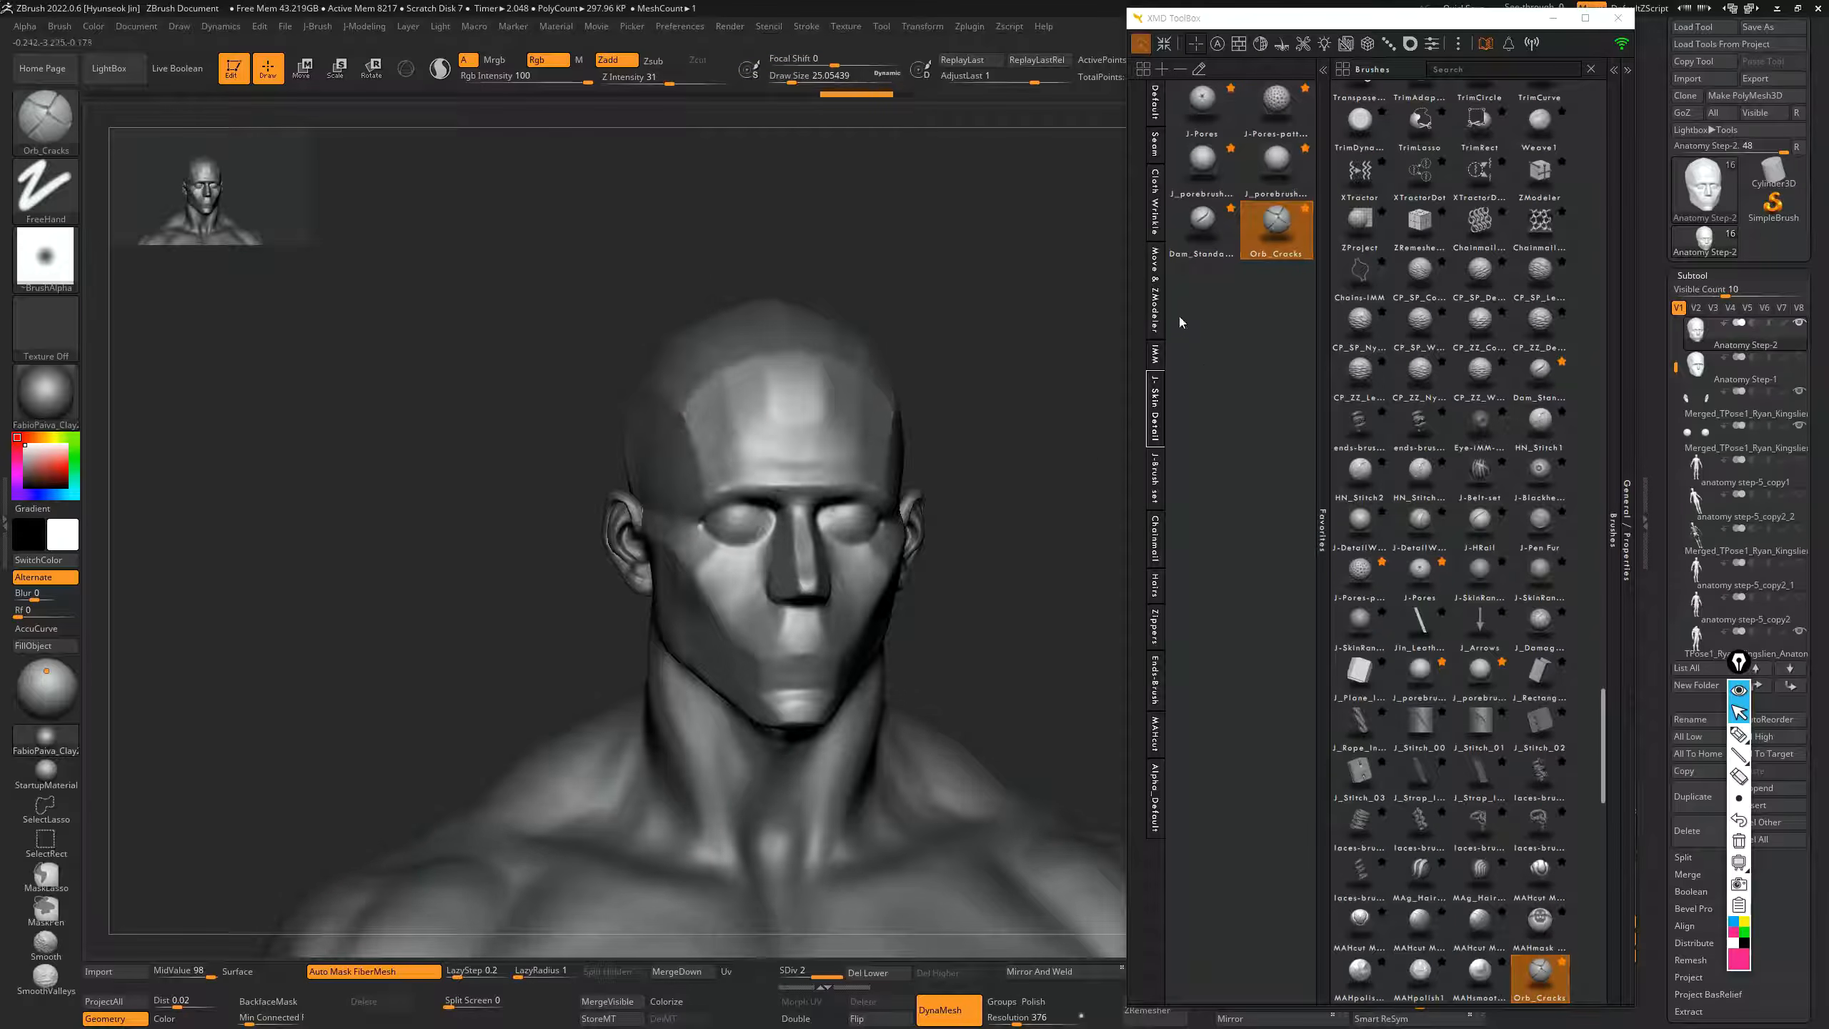
- Test the J-Pen Fur brush from the J-Brush set favorites on the forehead and undo the stroke
click(1156, 481)
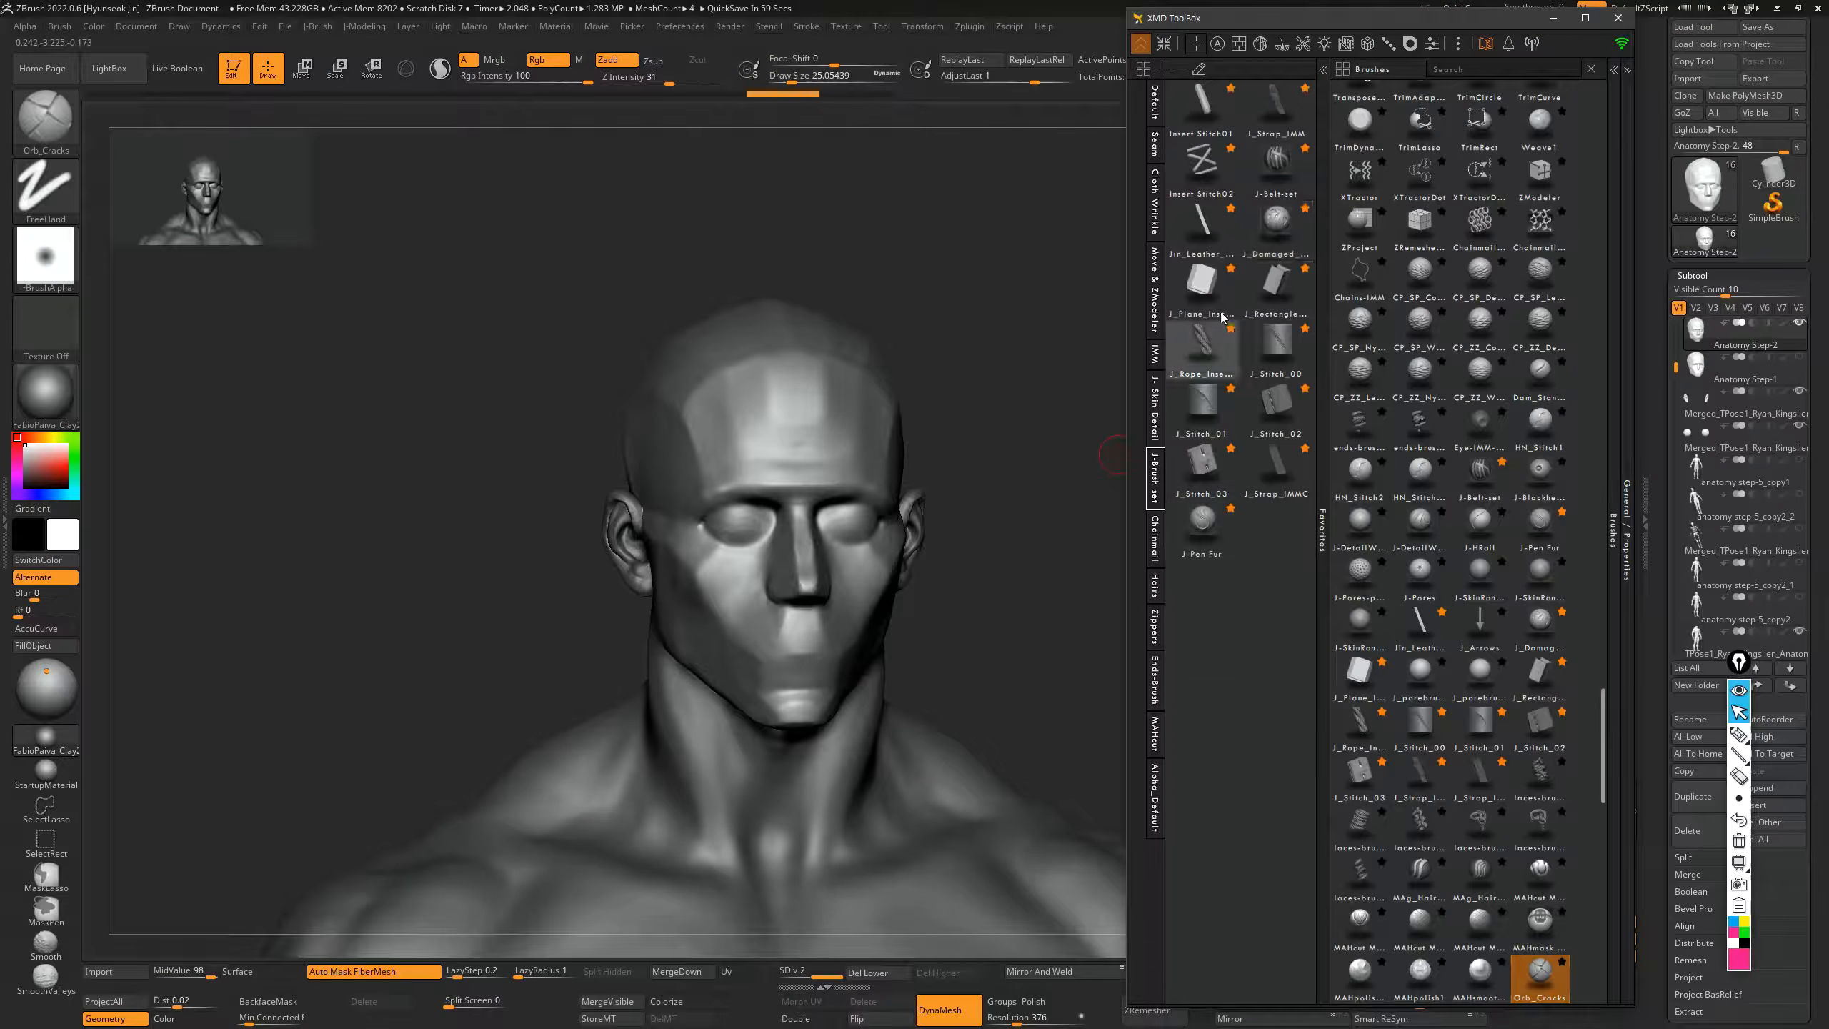
click(1201, 522)
drag(816, 452, 856, 382)
key(ctrl+z)
- Look through the Chainmail and IMM favorites, return to the J-Skin Detail group and select its J_porebrush_Skin brush
click(1155, 539)
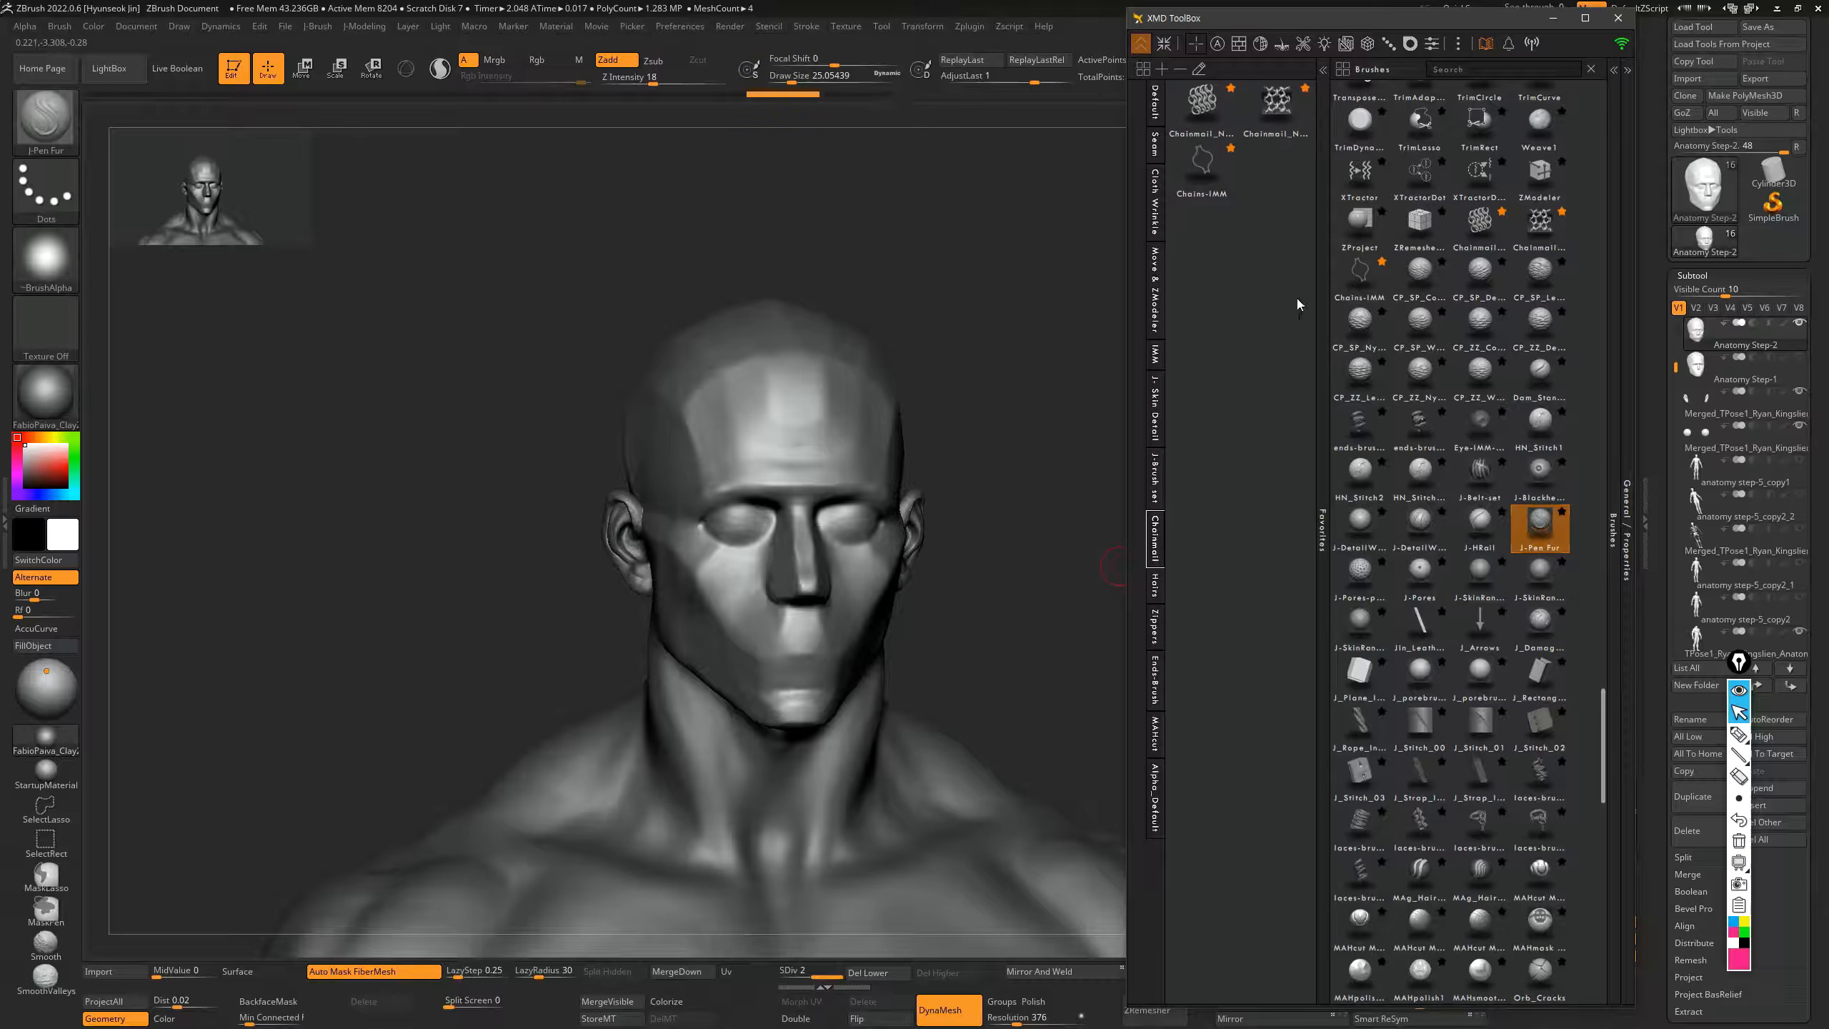
click(1155, 355)
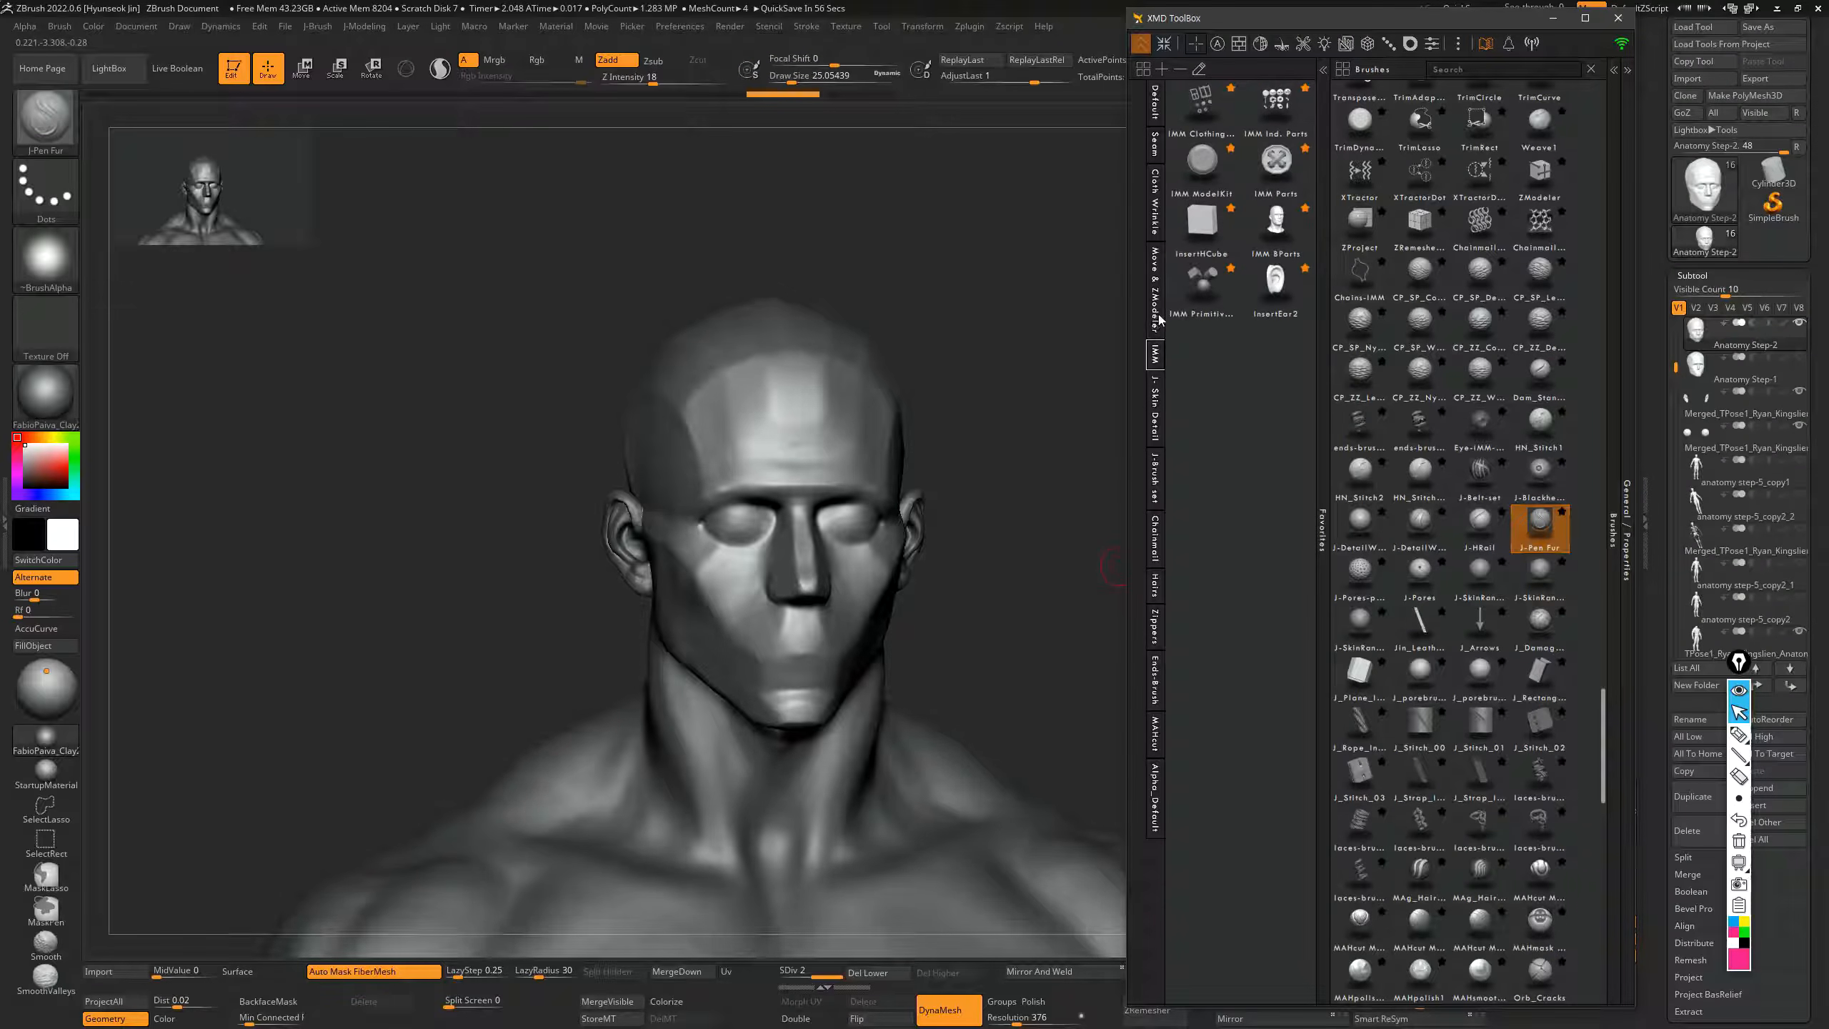
click(1158, 374)
mouse_move(930, 439)
mouse_down()
mouse_move(1069, 437)
mouse_move(1048, 398)
mouse_up()
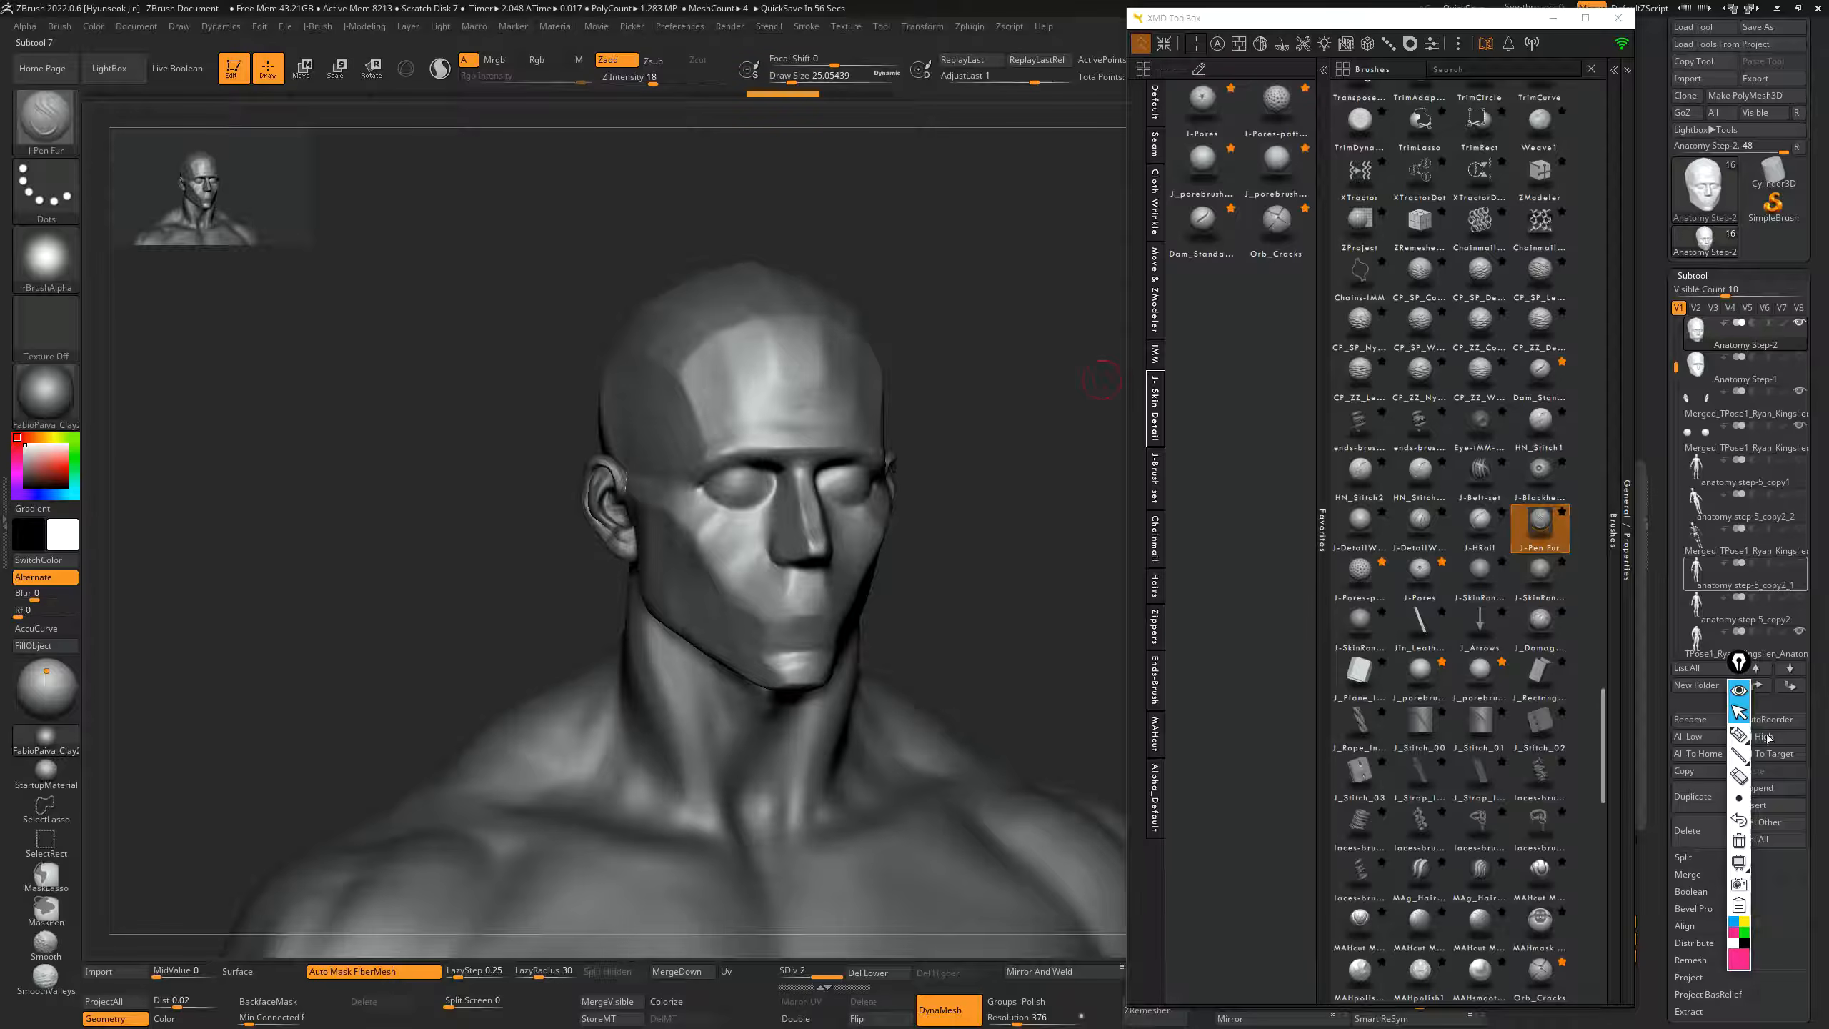
mouse_move(902, 604)
mouse_down()
mouse_move(1029, 568)
mouse_move(1109, 468)
mouse_up()
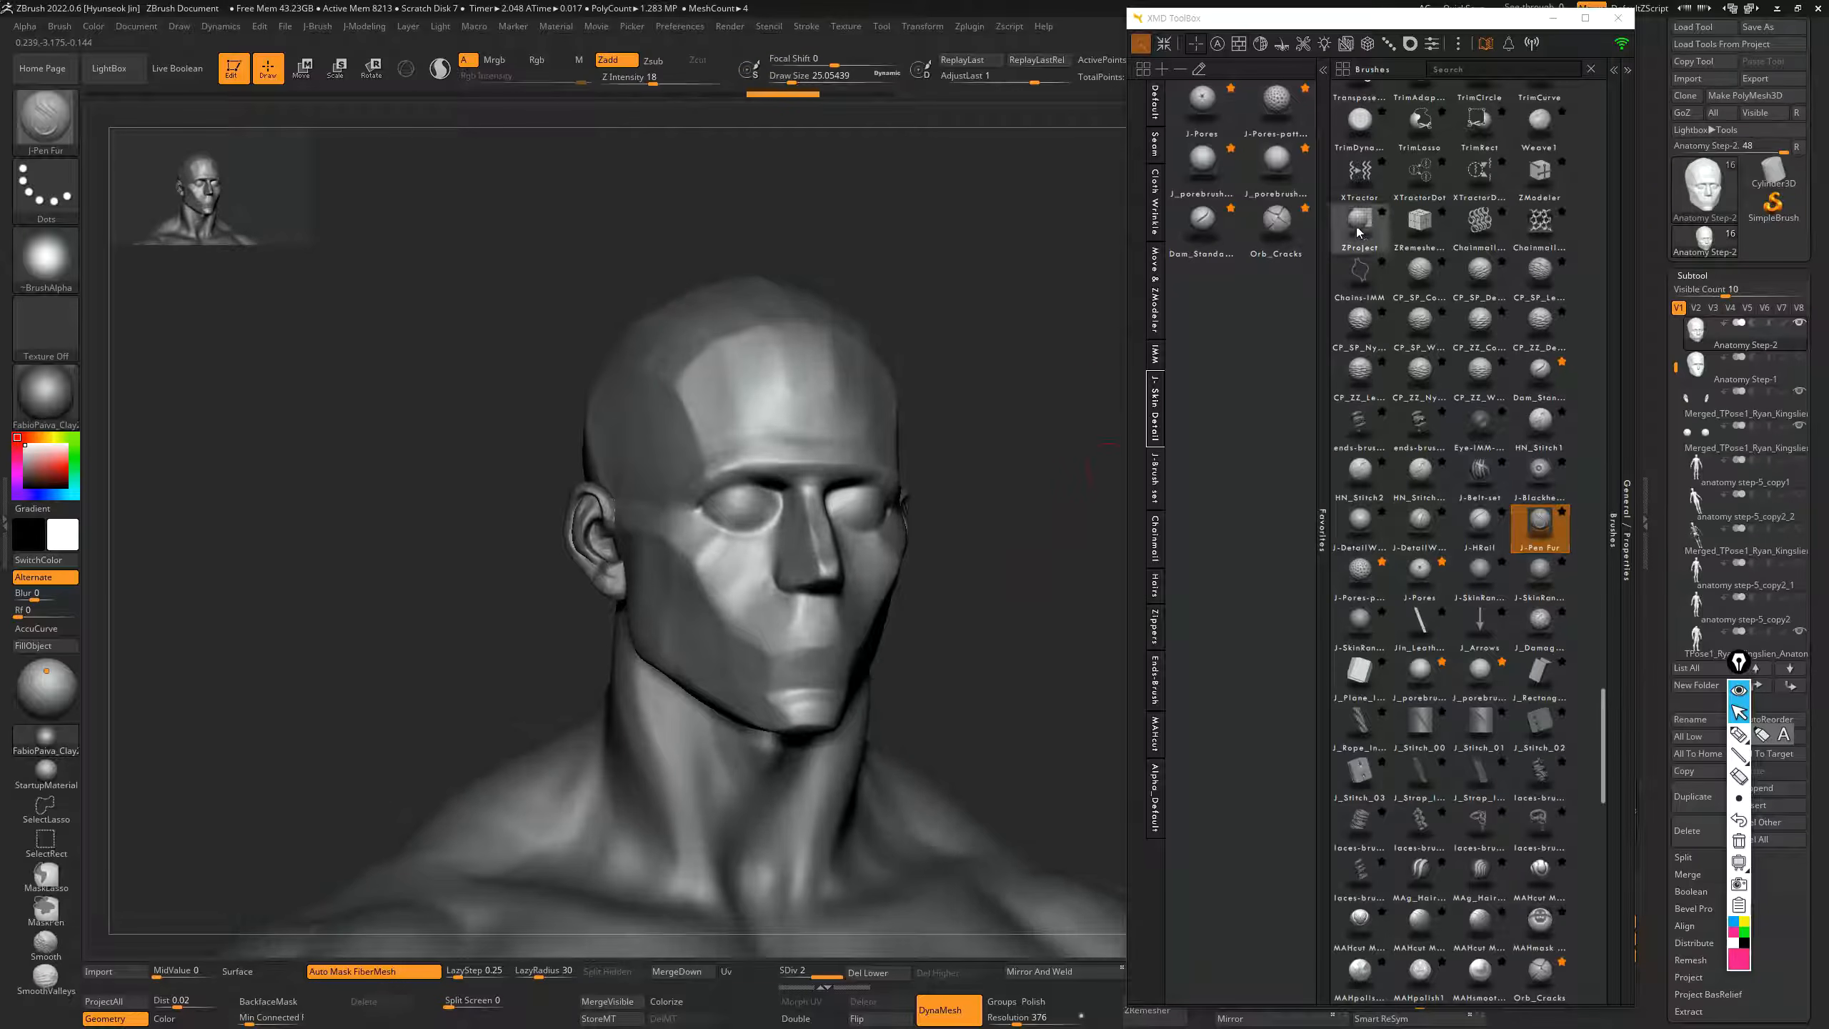
click(1202, 220)
click(1210, 178)
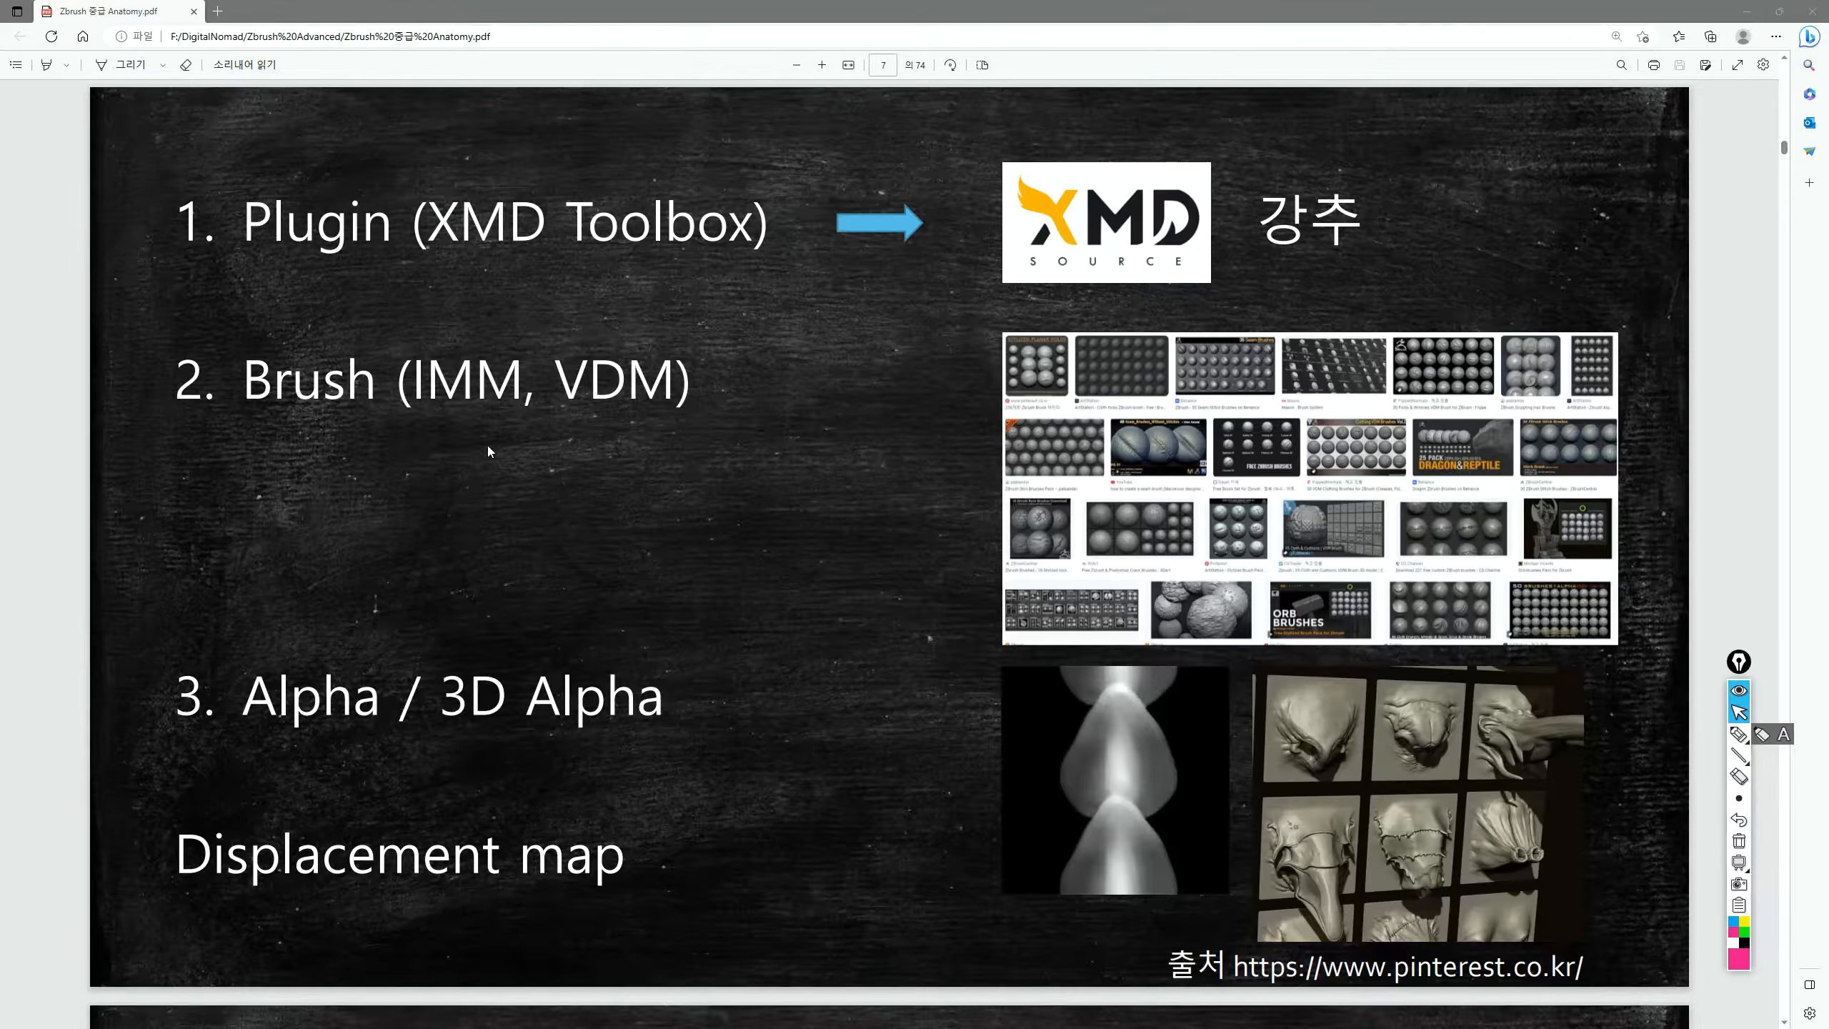
- Switch to the course PDF and point out the "Brush (IMM, VDM)" item
click(487, 450)
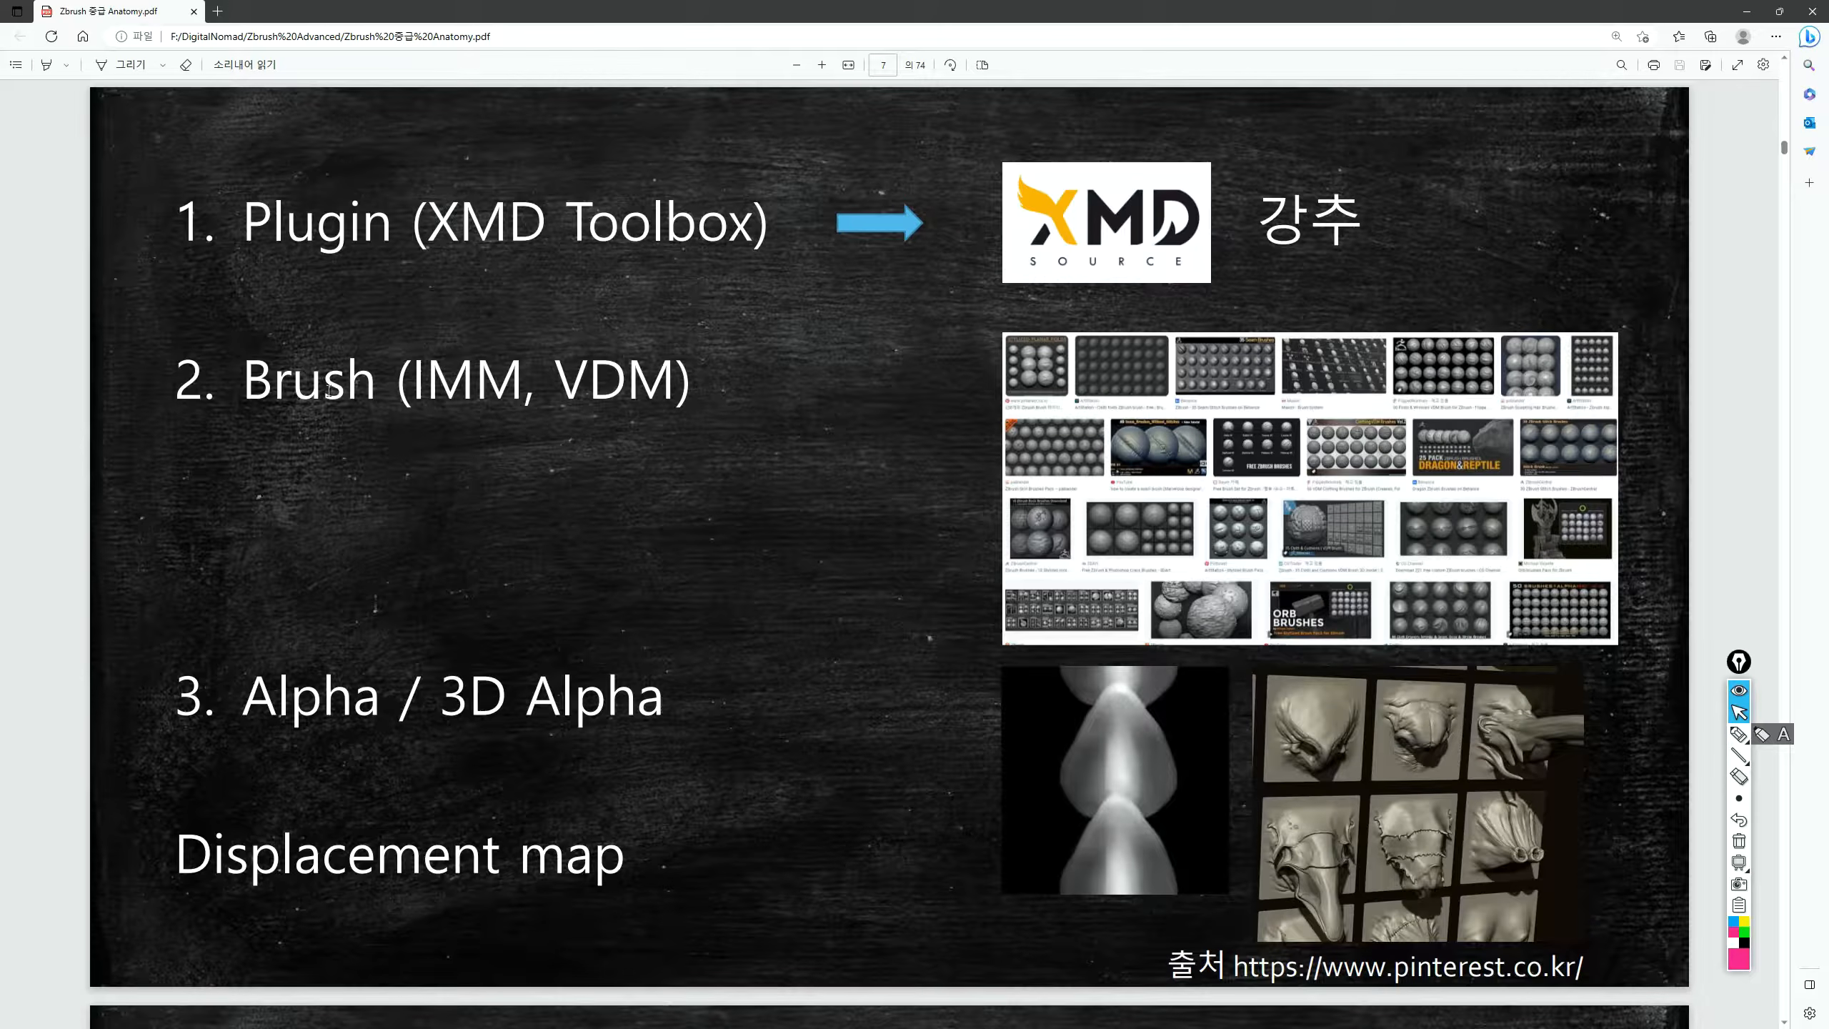
drag(253, 386, 675, 381)
click(441, 380)
- Return to ZBrush, choose the Insert Stitch02 brush and delete the head's lower subdivision levels
key(alt+Tab)
drag(1185, 431, 1108, 404)
mouse_move(1743, 335)
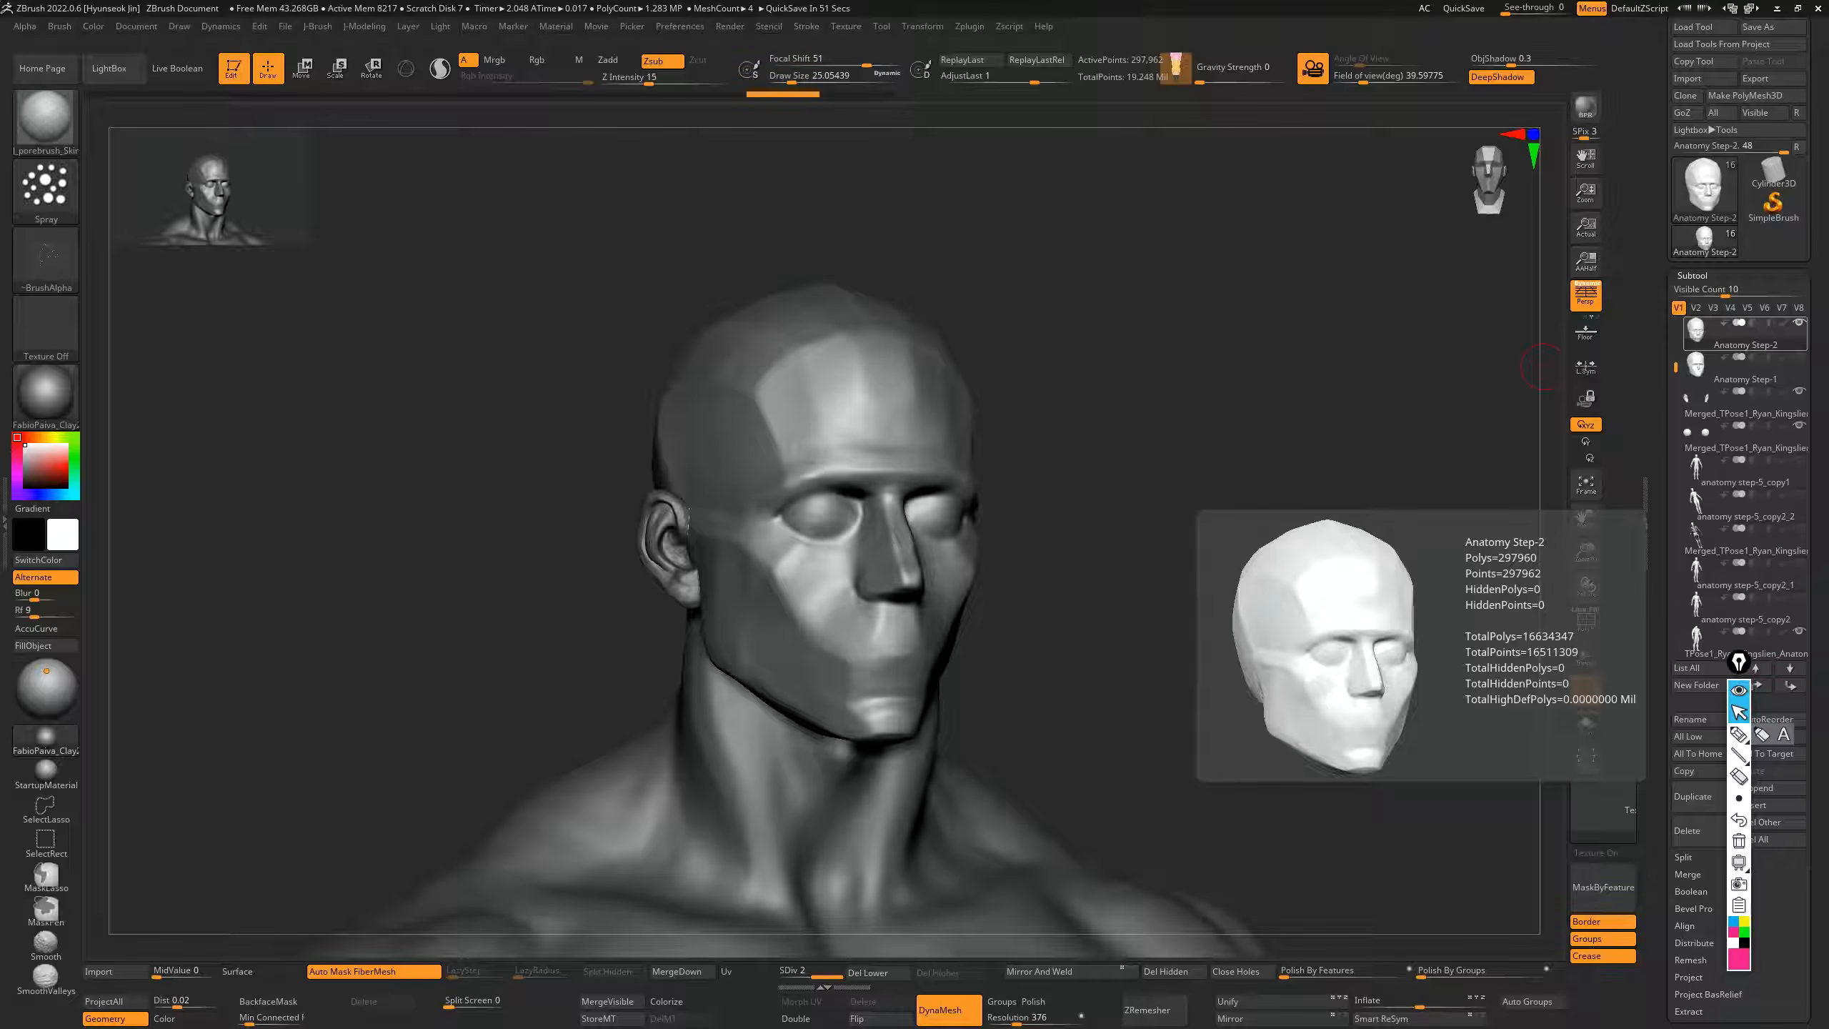
key(1)
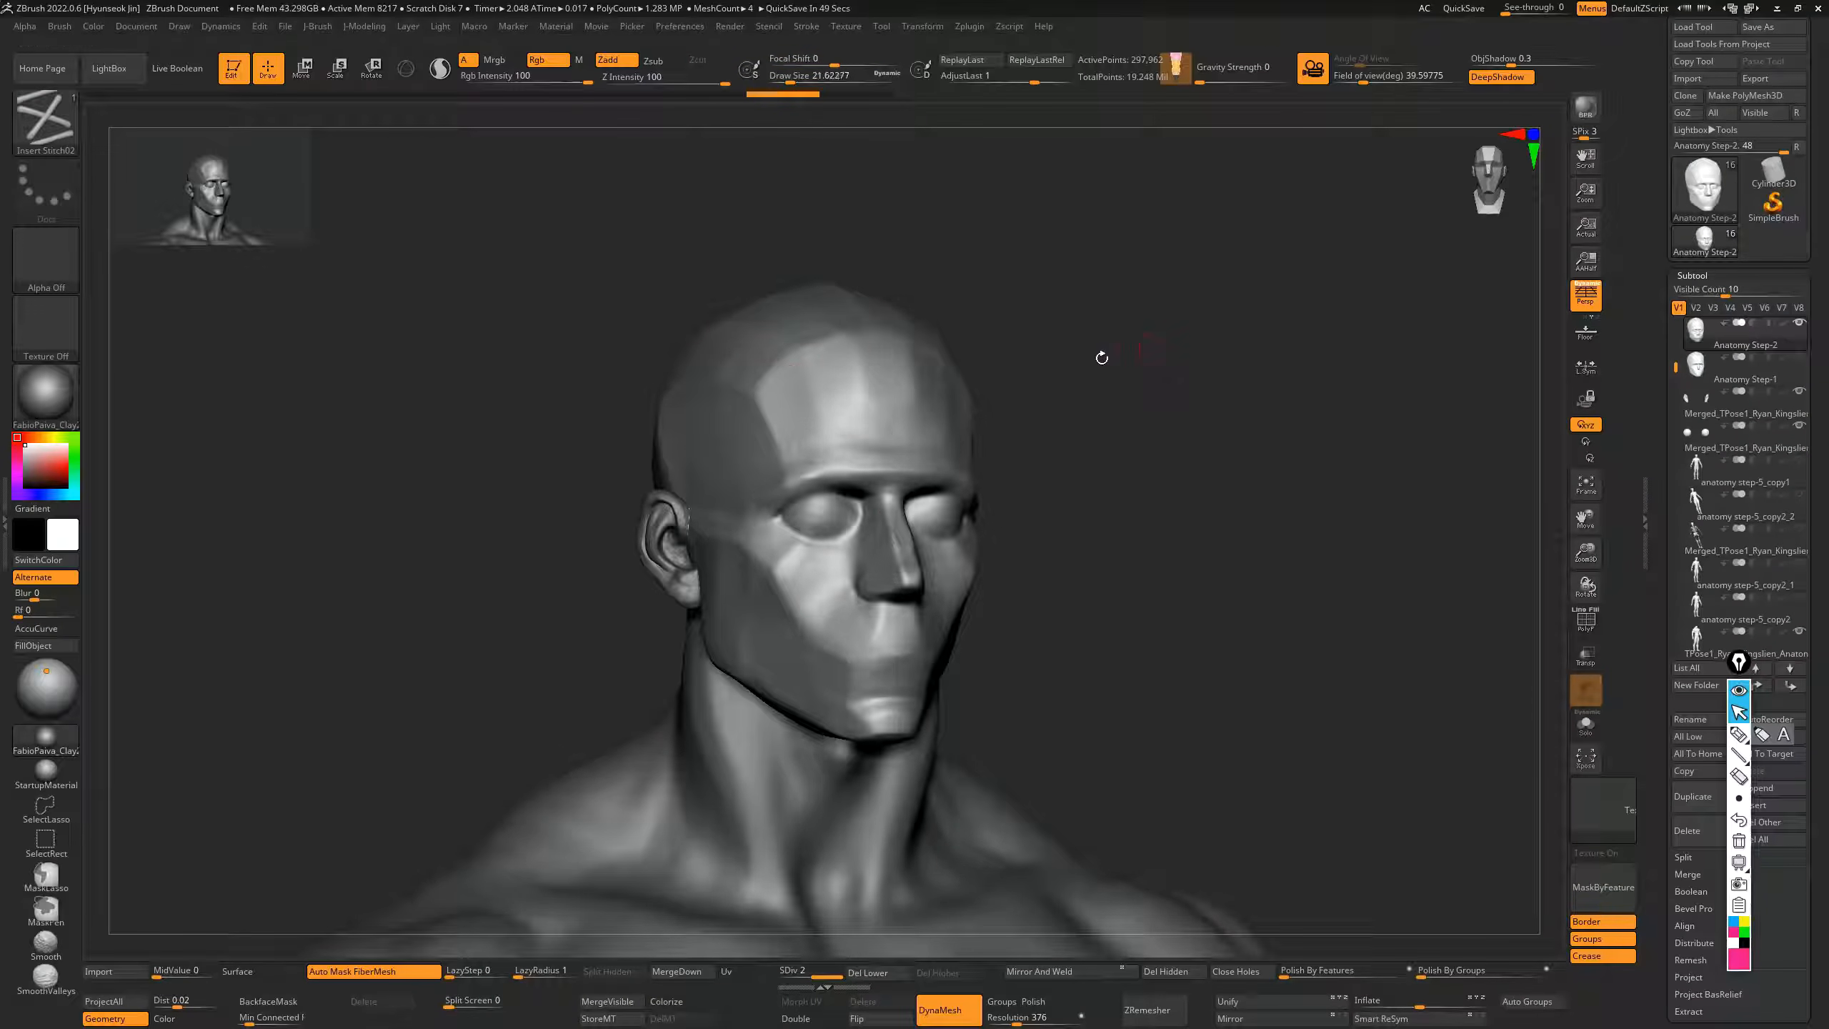
drag(810, 372, 892, 434)
mouse_move(1164, 397)
alt+mouse_down()
mouse_move(1250, 413)
mouse_move(1245, 450)
alt+mouse_up()
click(880, 972)
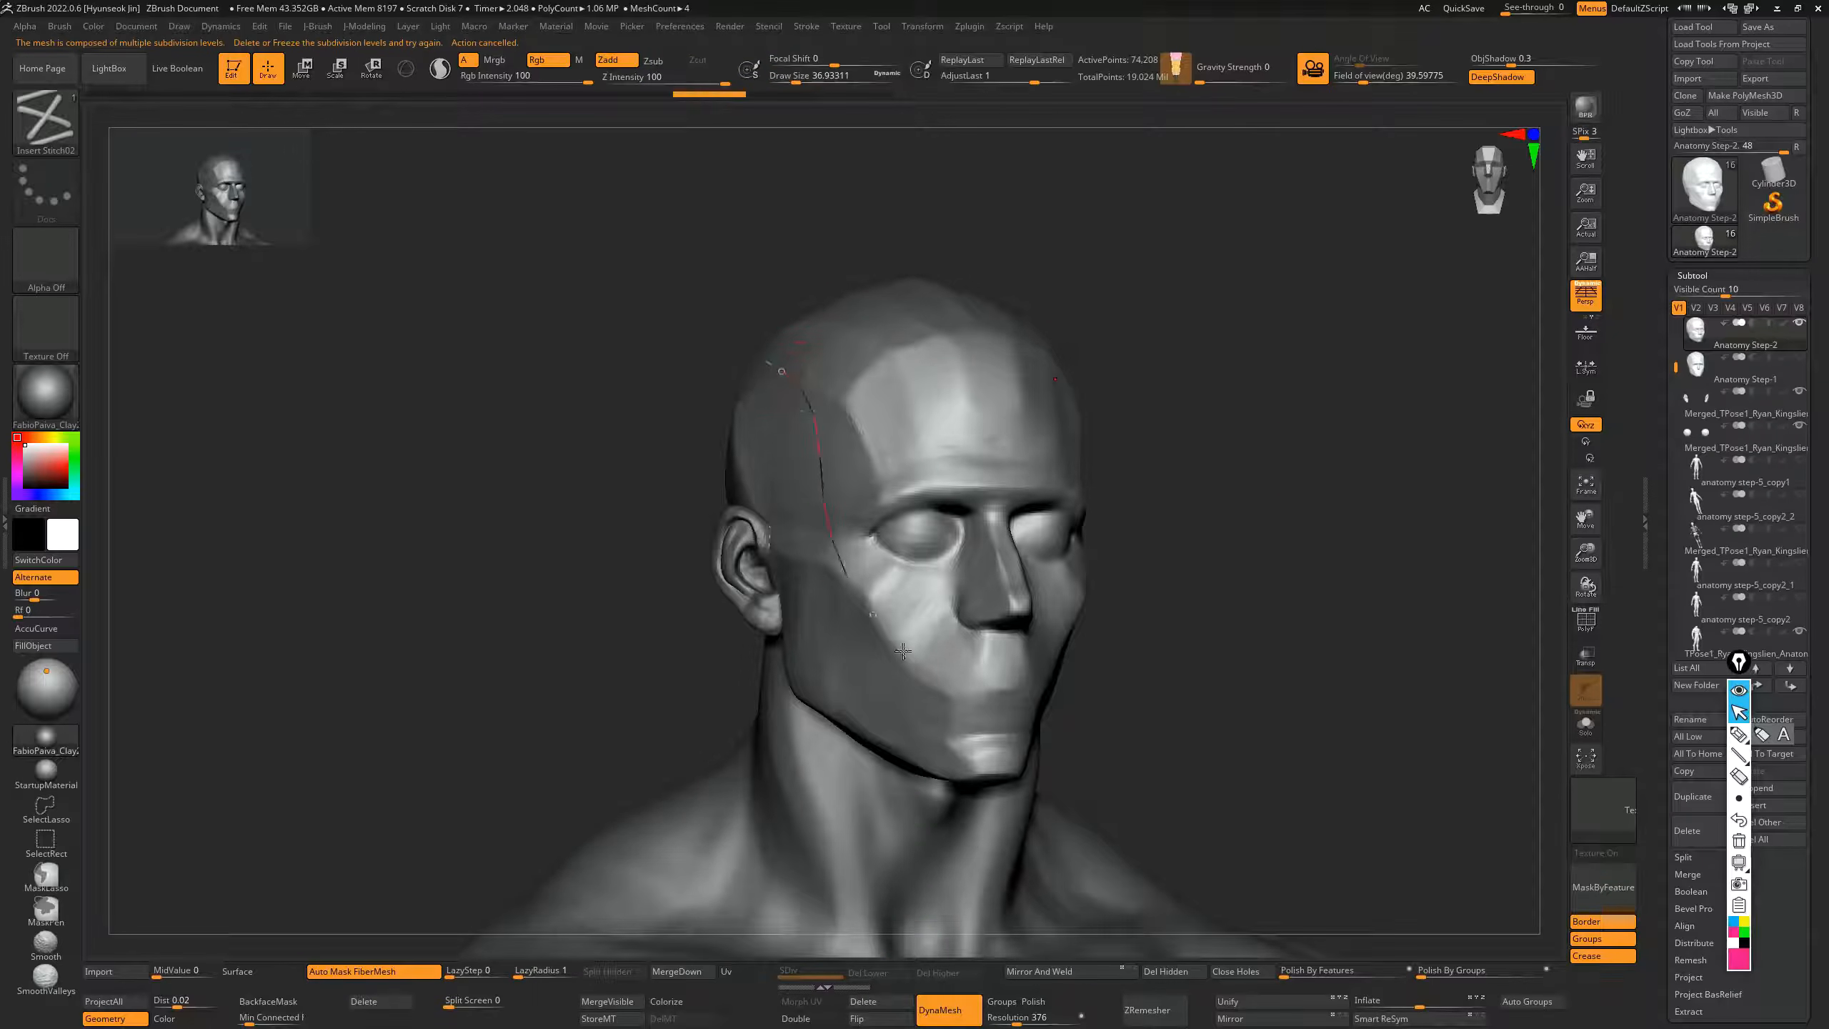
- Draw a line of Insert Stitch02 stitches down the temple to the cheek and undo it
drag(903, 651, 906, 655)
drag(1278, 474, 1314, 479)
alt+drag(1314, 480, 1312, 529)
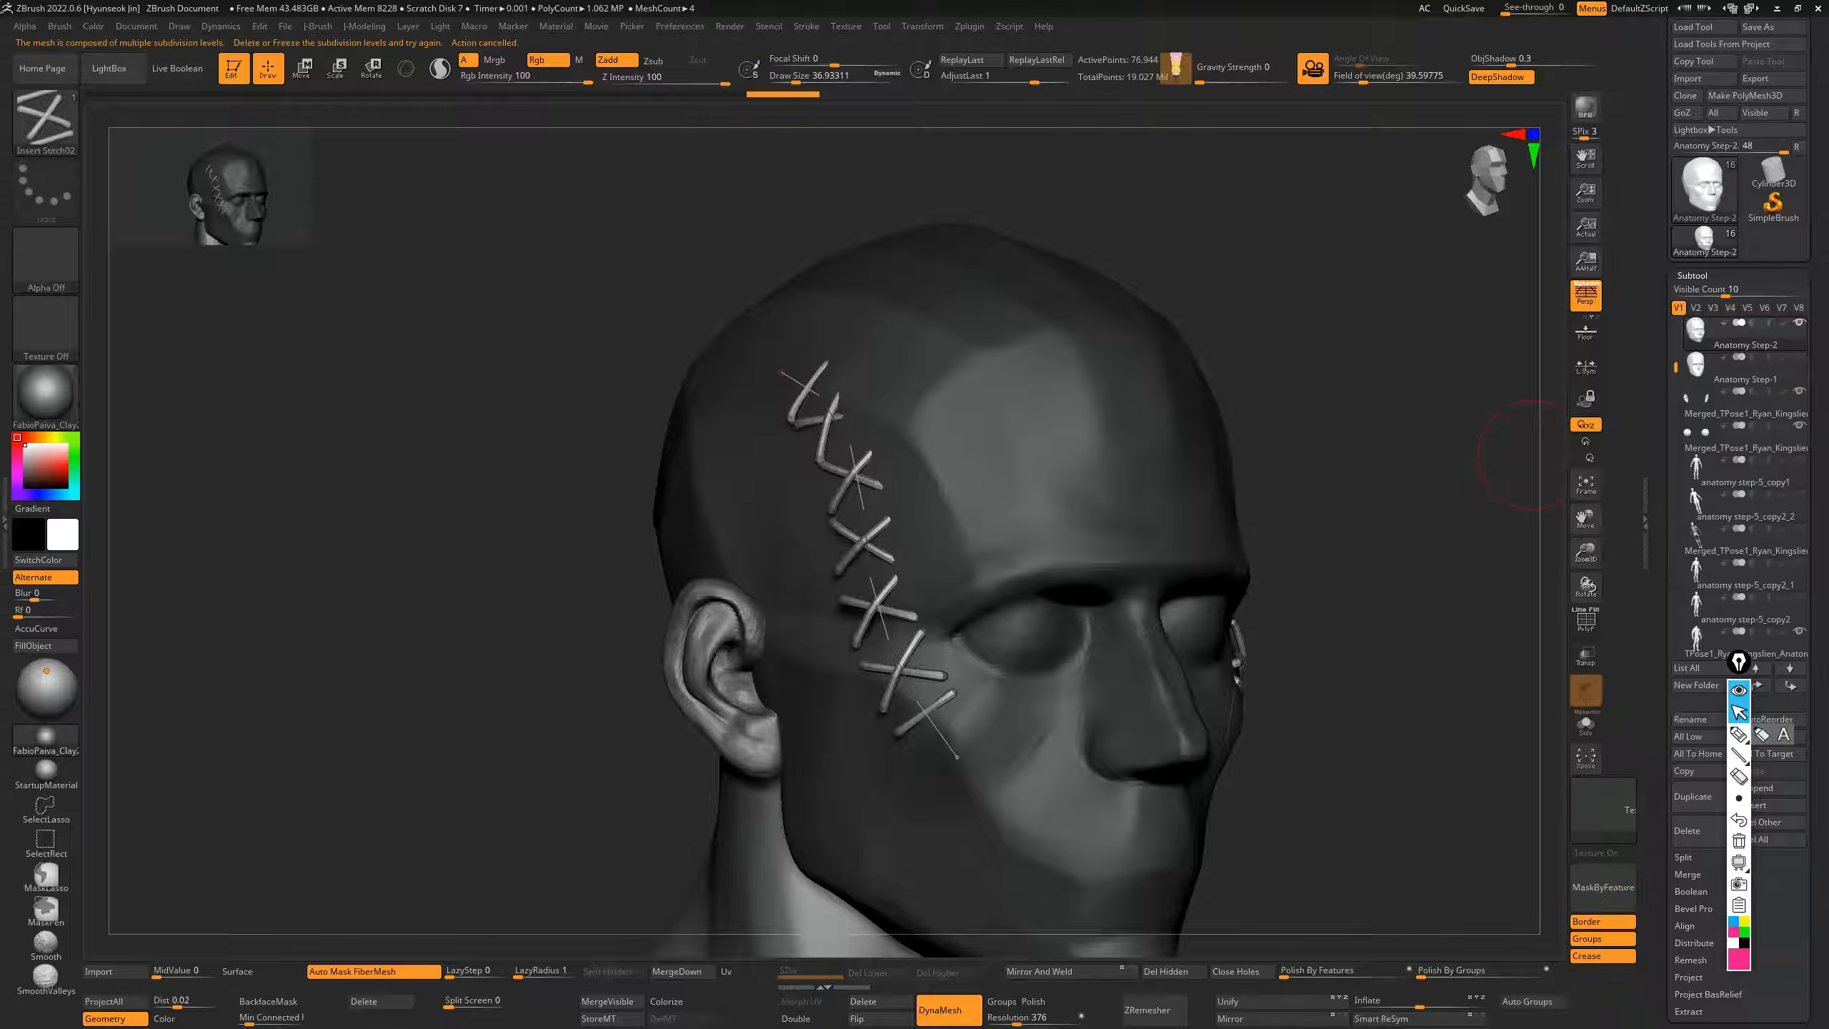
key(ctrl+z)
- Preview the J-Belt-set shapes, switch to J_Stitch_03 and draw a curved seam strip from the side of the head to the cheek
key(5)
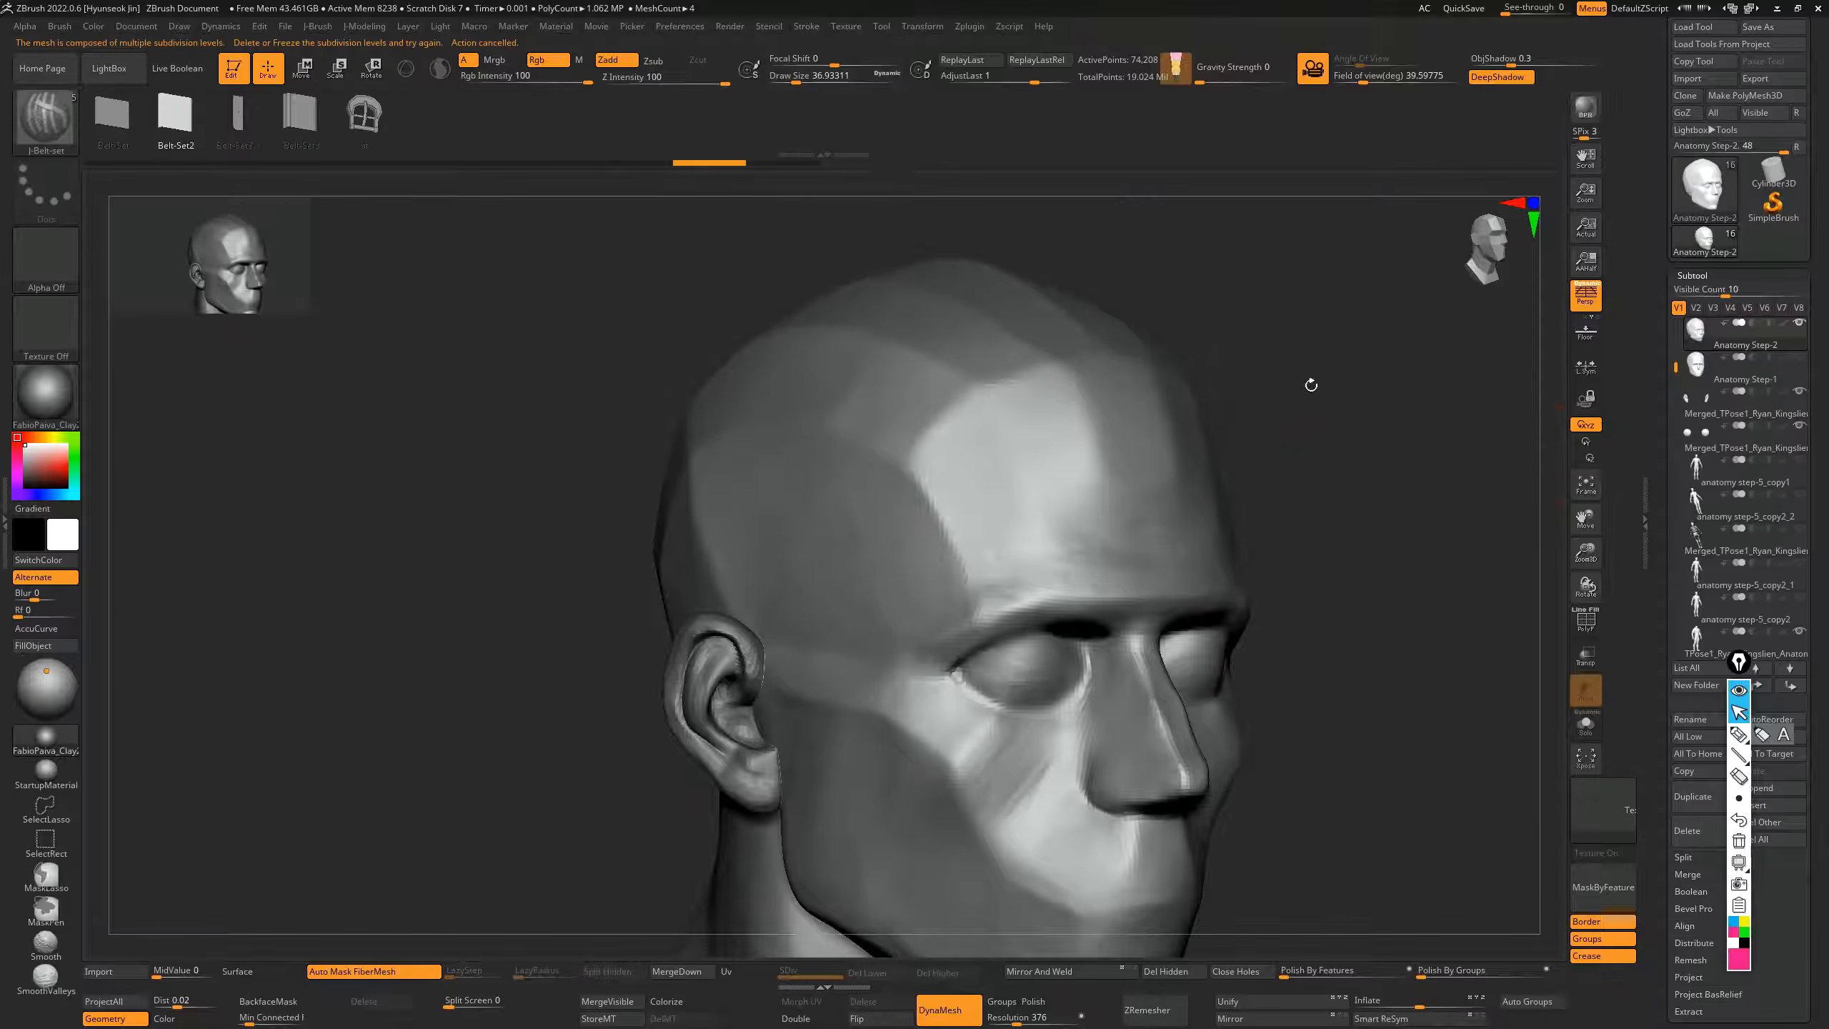
click(238, 117)
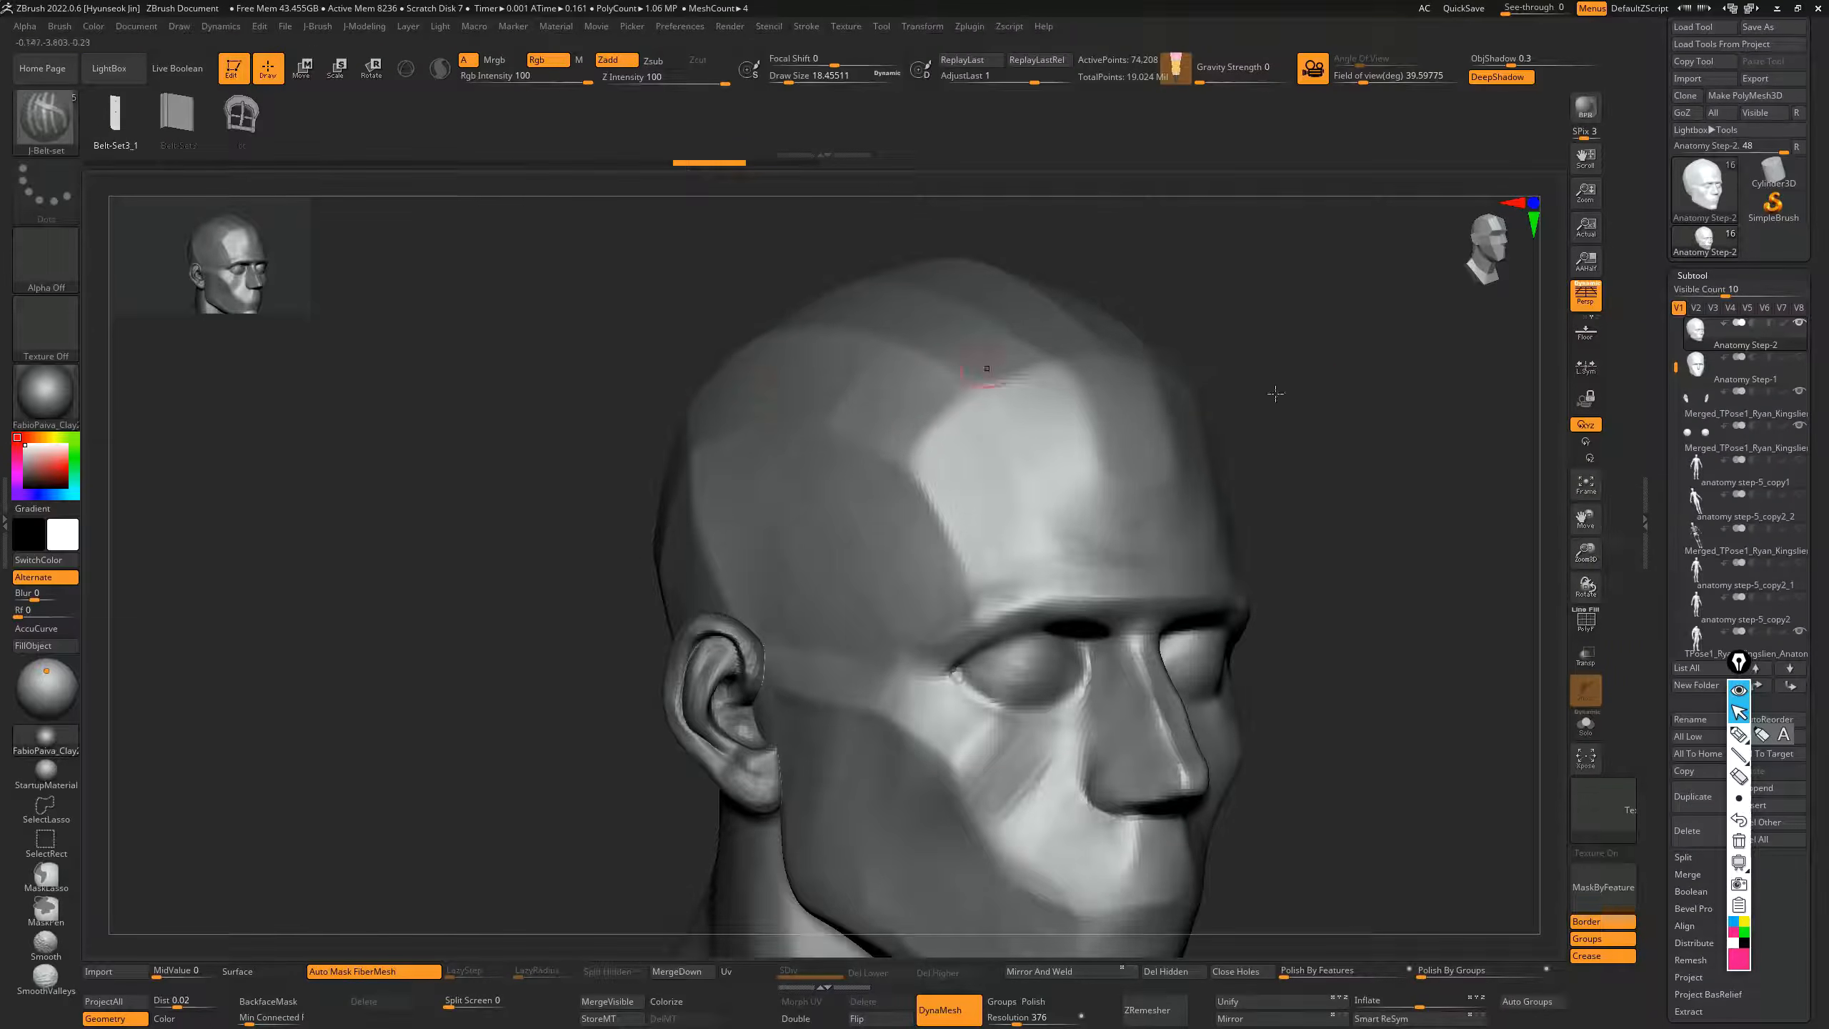
key(4)
key(s)
drag(762, 411, 1009, 757)
key(s)
click(933, 479)
click(801, 426)
mouse_move(568, 523)
mouse_down()
mouse_move(476, 538)
mouse_move(537, 529)
mouse_up()
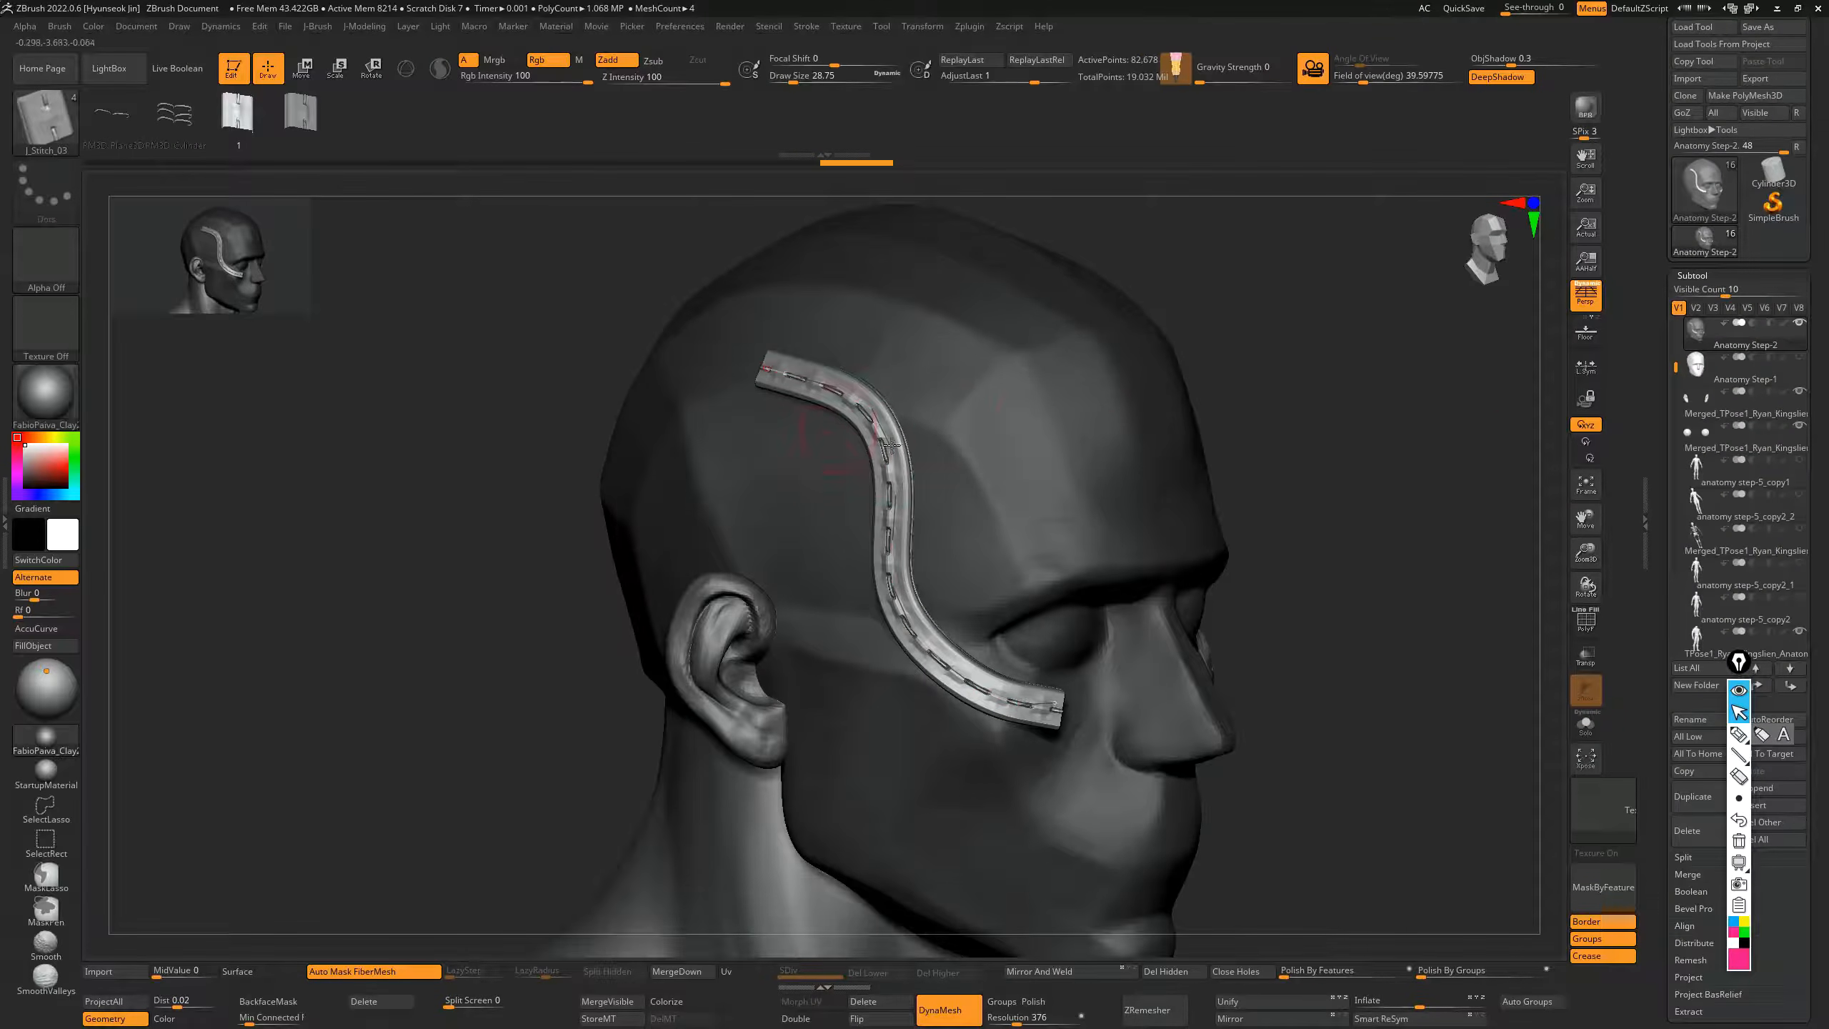
- Release the seam curve and undo the J_Stitch_03 strip on the head
click(1028, 398)
mouse_move(1253, 441)
mouse_down()
mouse_move(1372, 401)
mouse_move(1239, 432)
mouse_move(1238, 397)
mouse_move(1257, 425)
mouse_up()
key(ctrl+z)
key(ctrl+z)
key(ctrl+z)
key(ctrl+z)
key(ctrl+z)
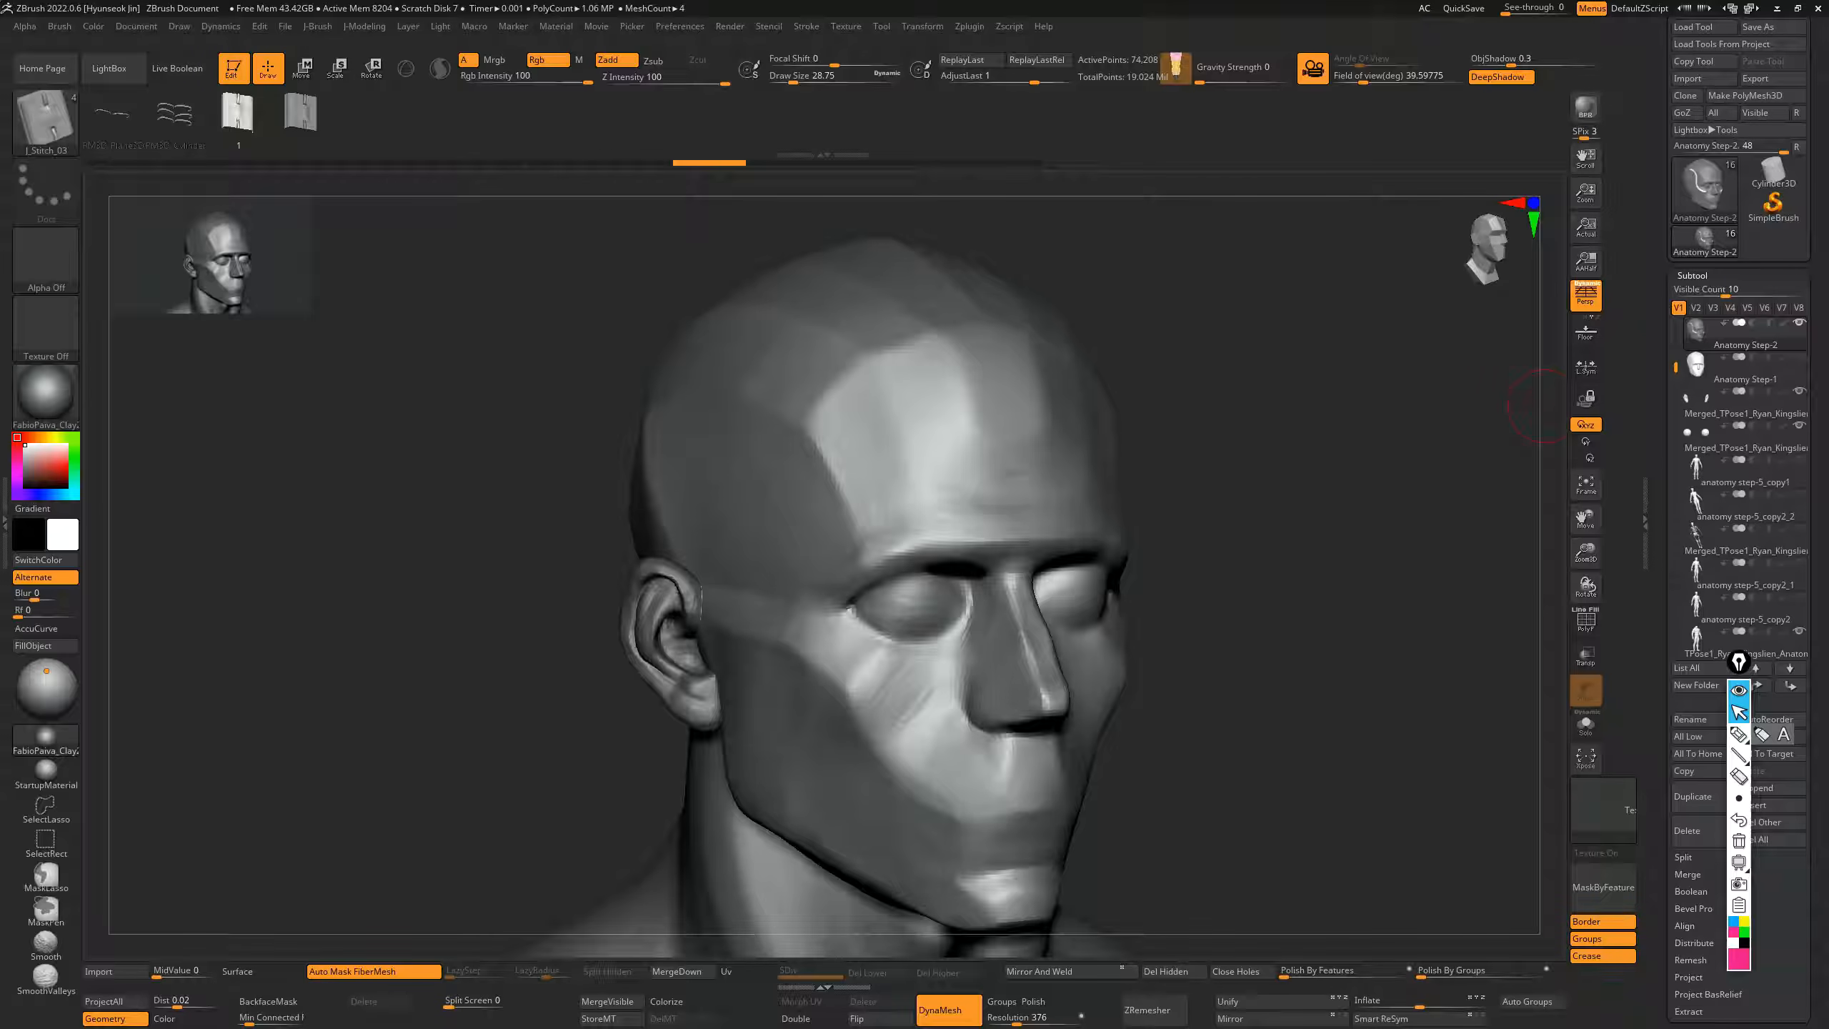
- Choose the J_Damaged leather brush, mark the 3D indicator on its alpha with the annotation pen and clear the mark
drag(504, 408, 496, 393)
key(b)
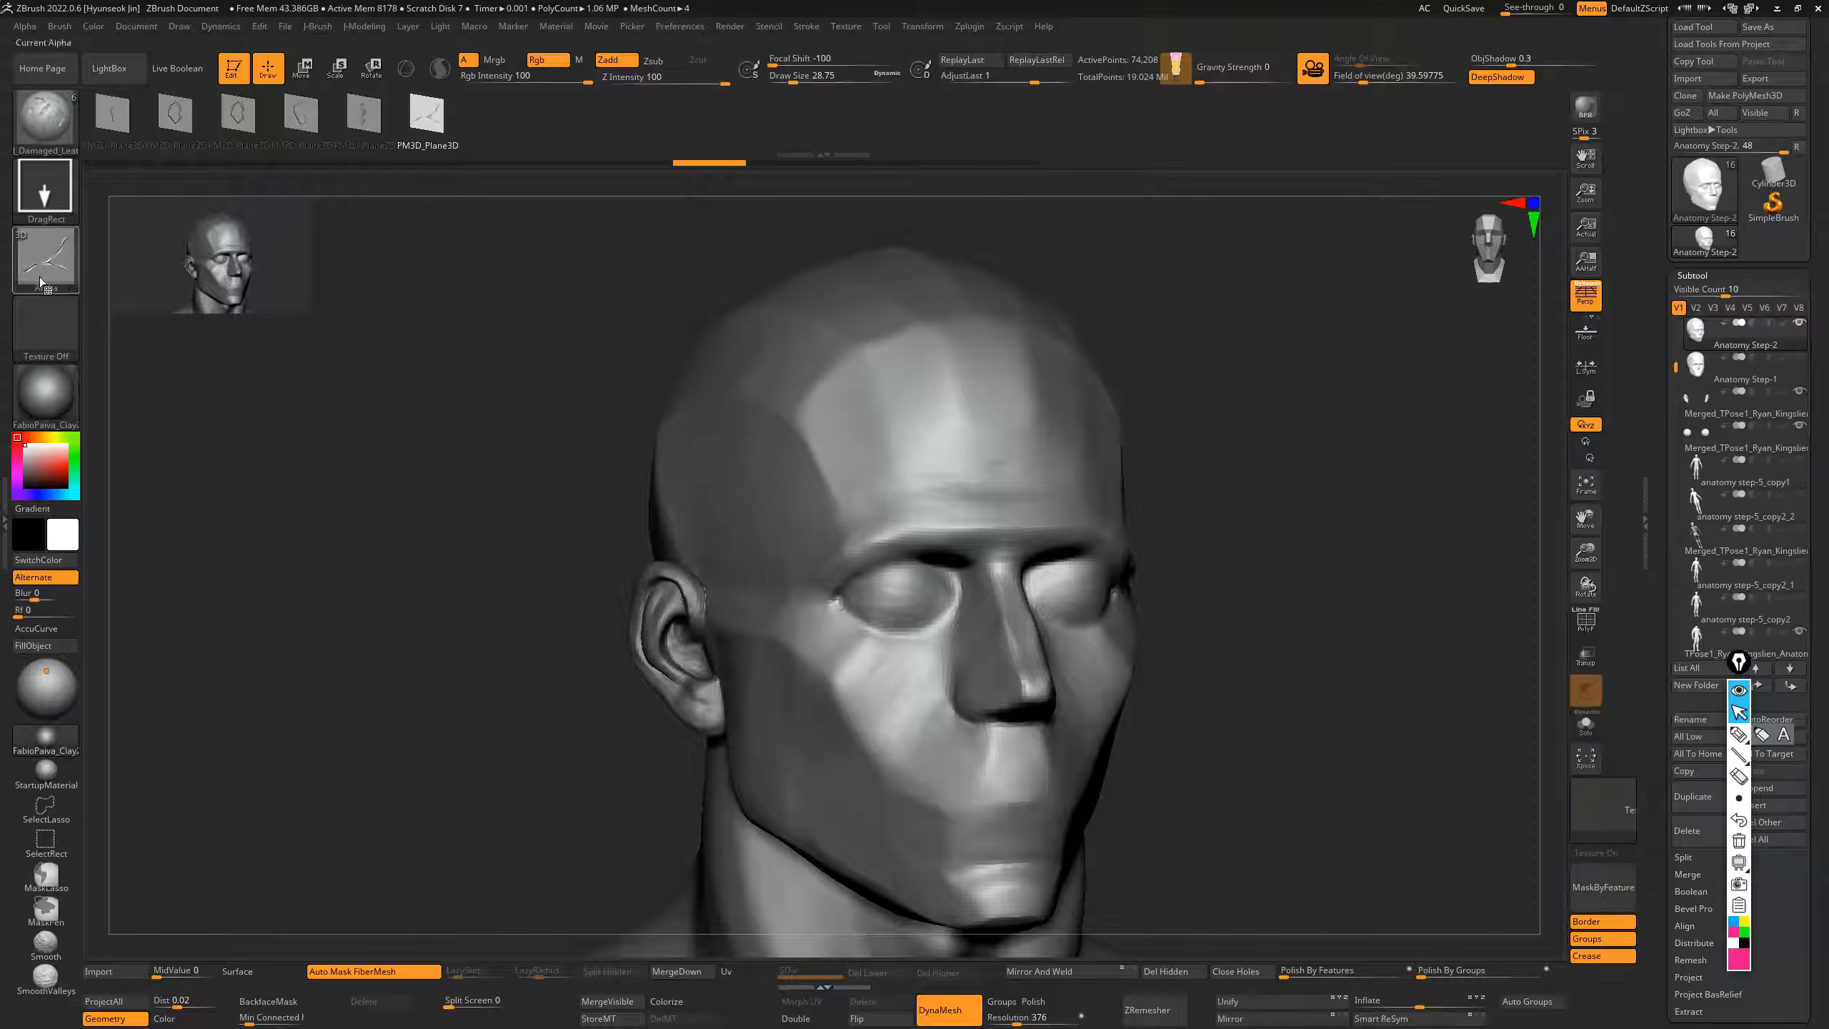
mouse_move(34, 255)
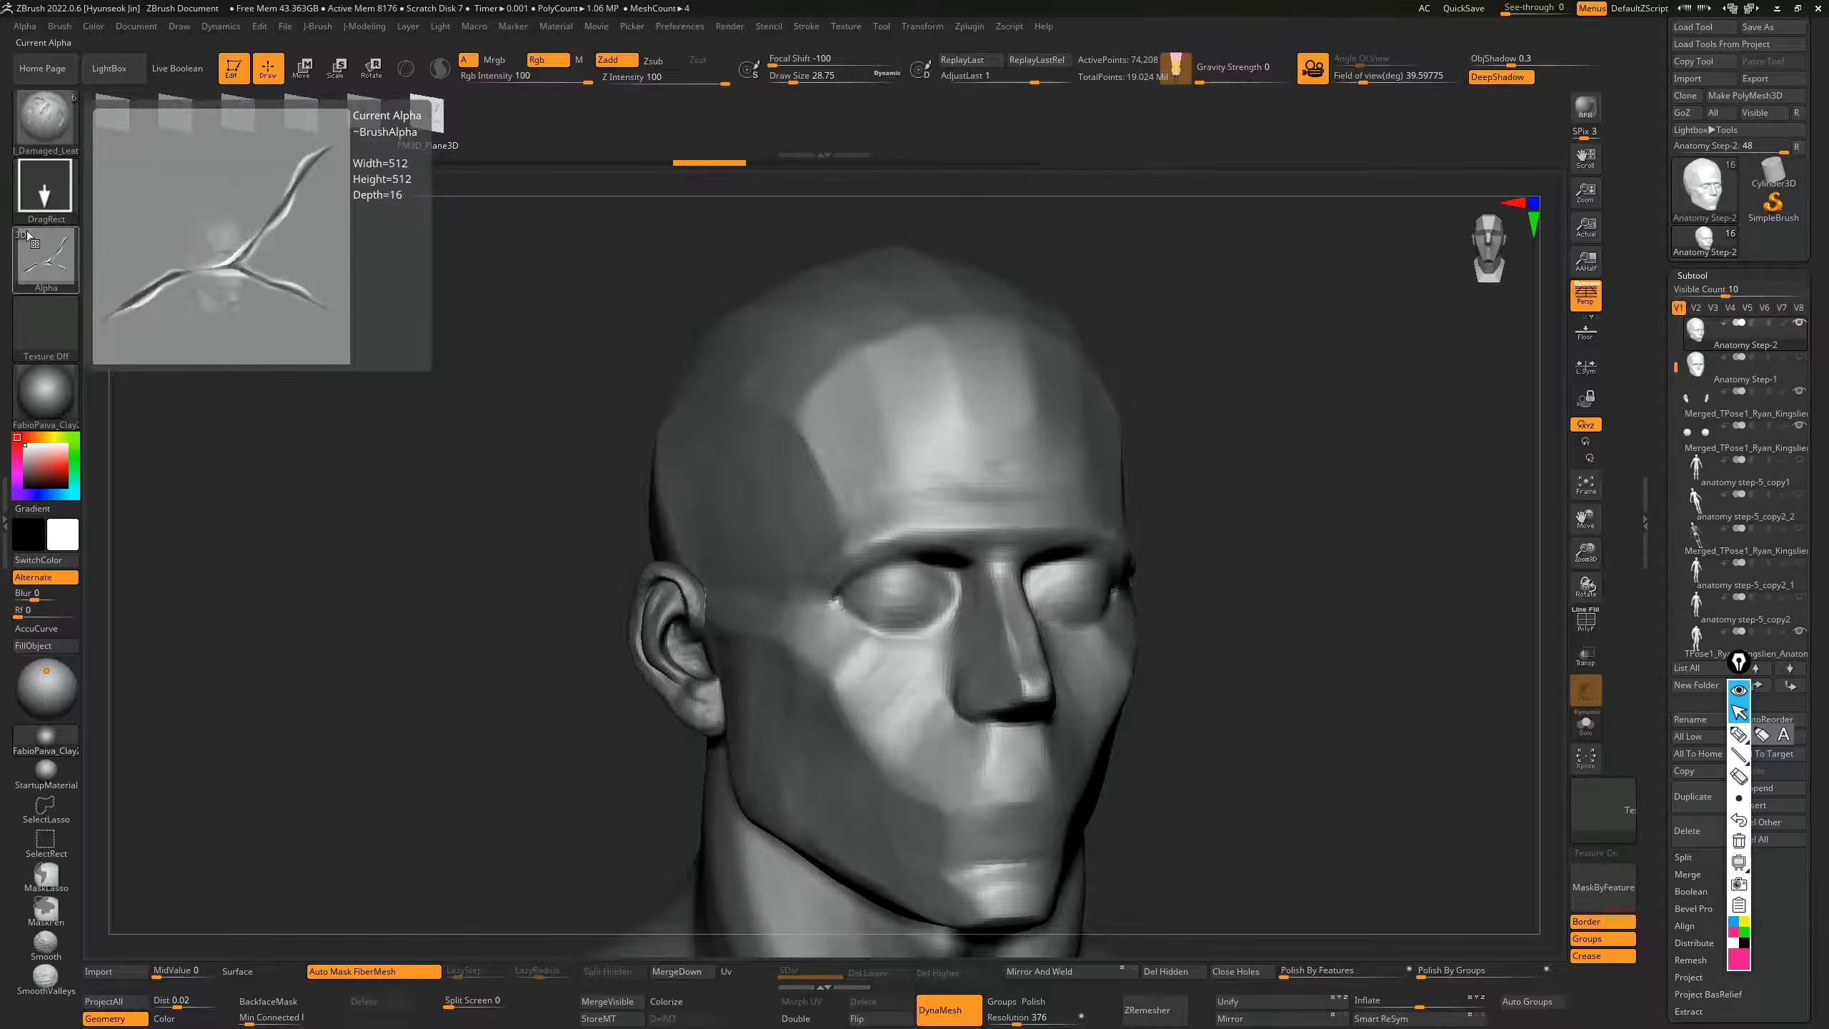
key(ctrl+shift+3)
mouse_move(33, 249)
mouse_down()
mouse_move(11, 233)
mouse_move(29, 254)
mouse_up()
key(ctrl+shift+7)
key(ctrl+shift+2)
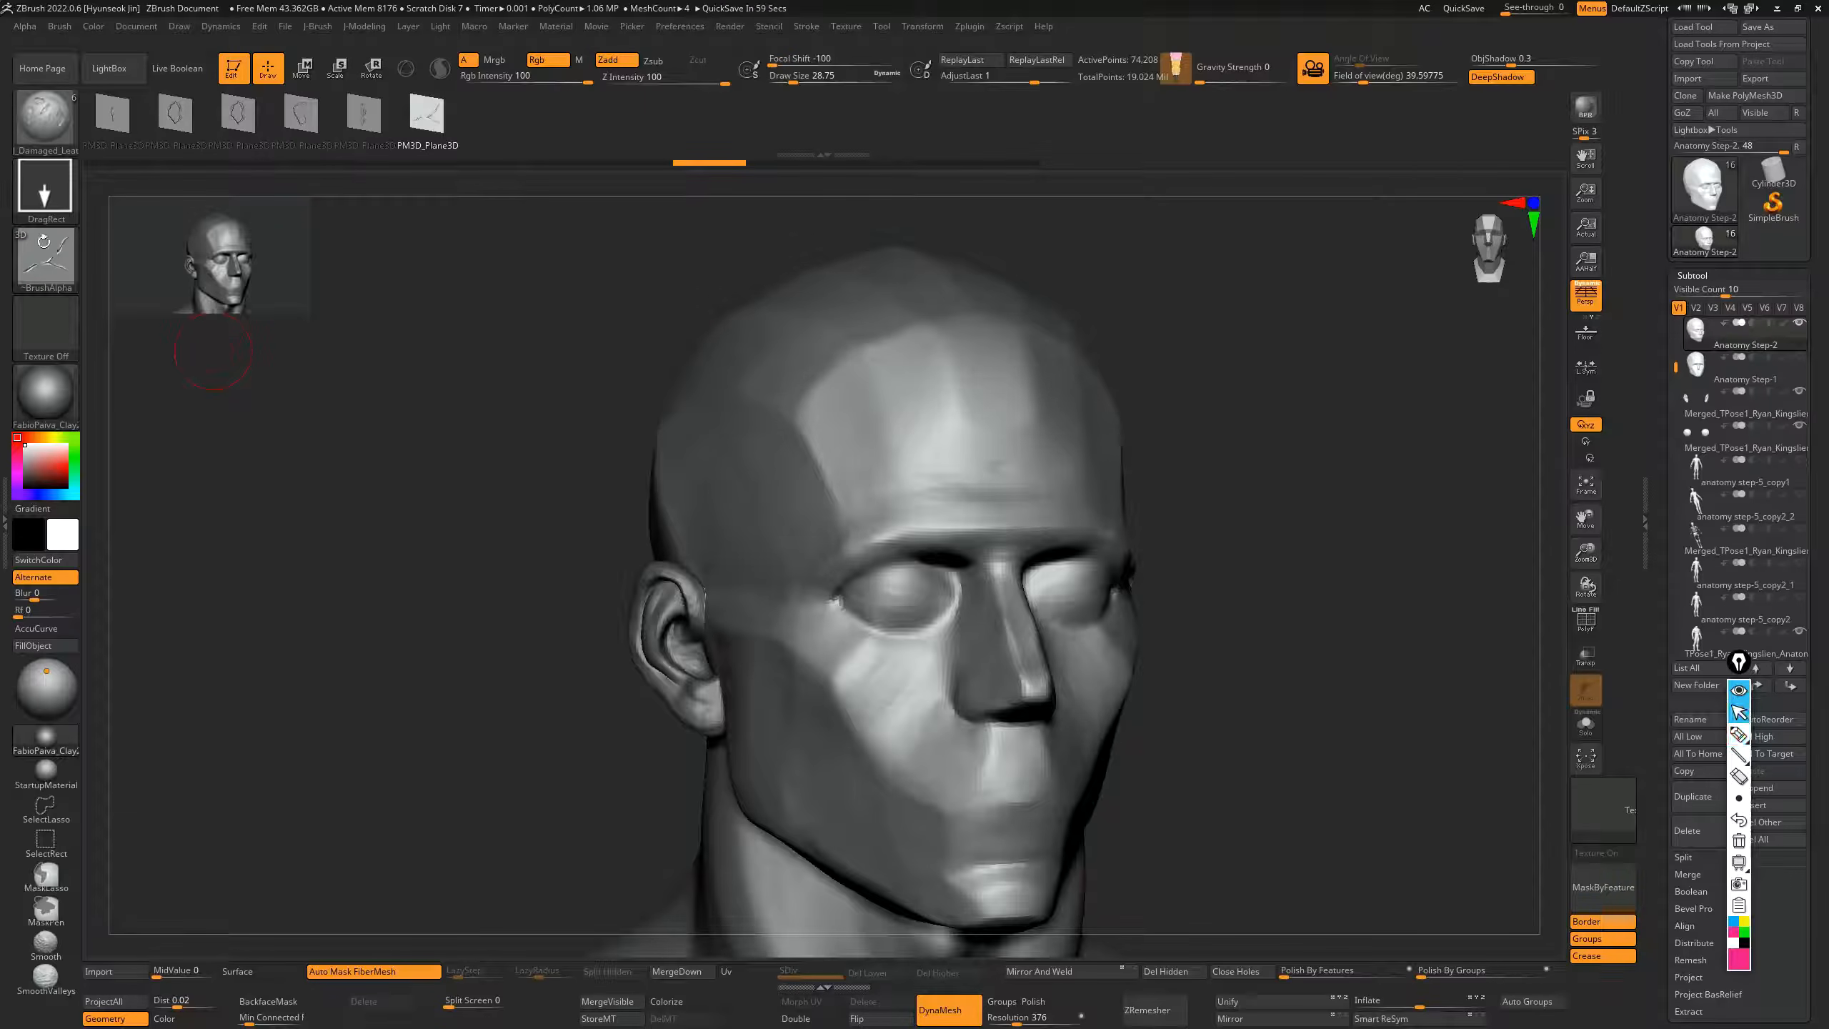
- Try stamping the brush's second tear shape on the temple with a larger draw size and undo it
click(177, 117)
key(s)
drag(790, 369, 796, 368)
drag(500, 447, 496, 449)
drag(833, 432, 838, 527)
key(ctrl+z)
- Subdivide the head twice and stamp the second tear shape on the temple
key(ctrl+d)
drag(505, 628, 560, 638)
key(ctrl+d)
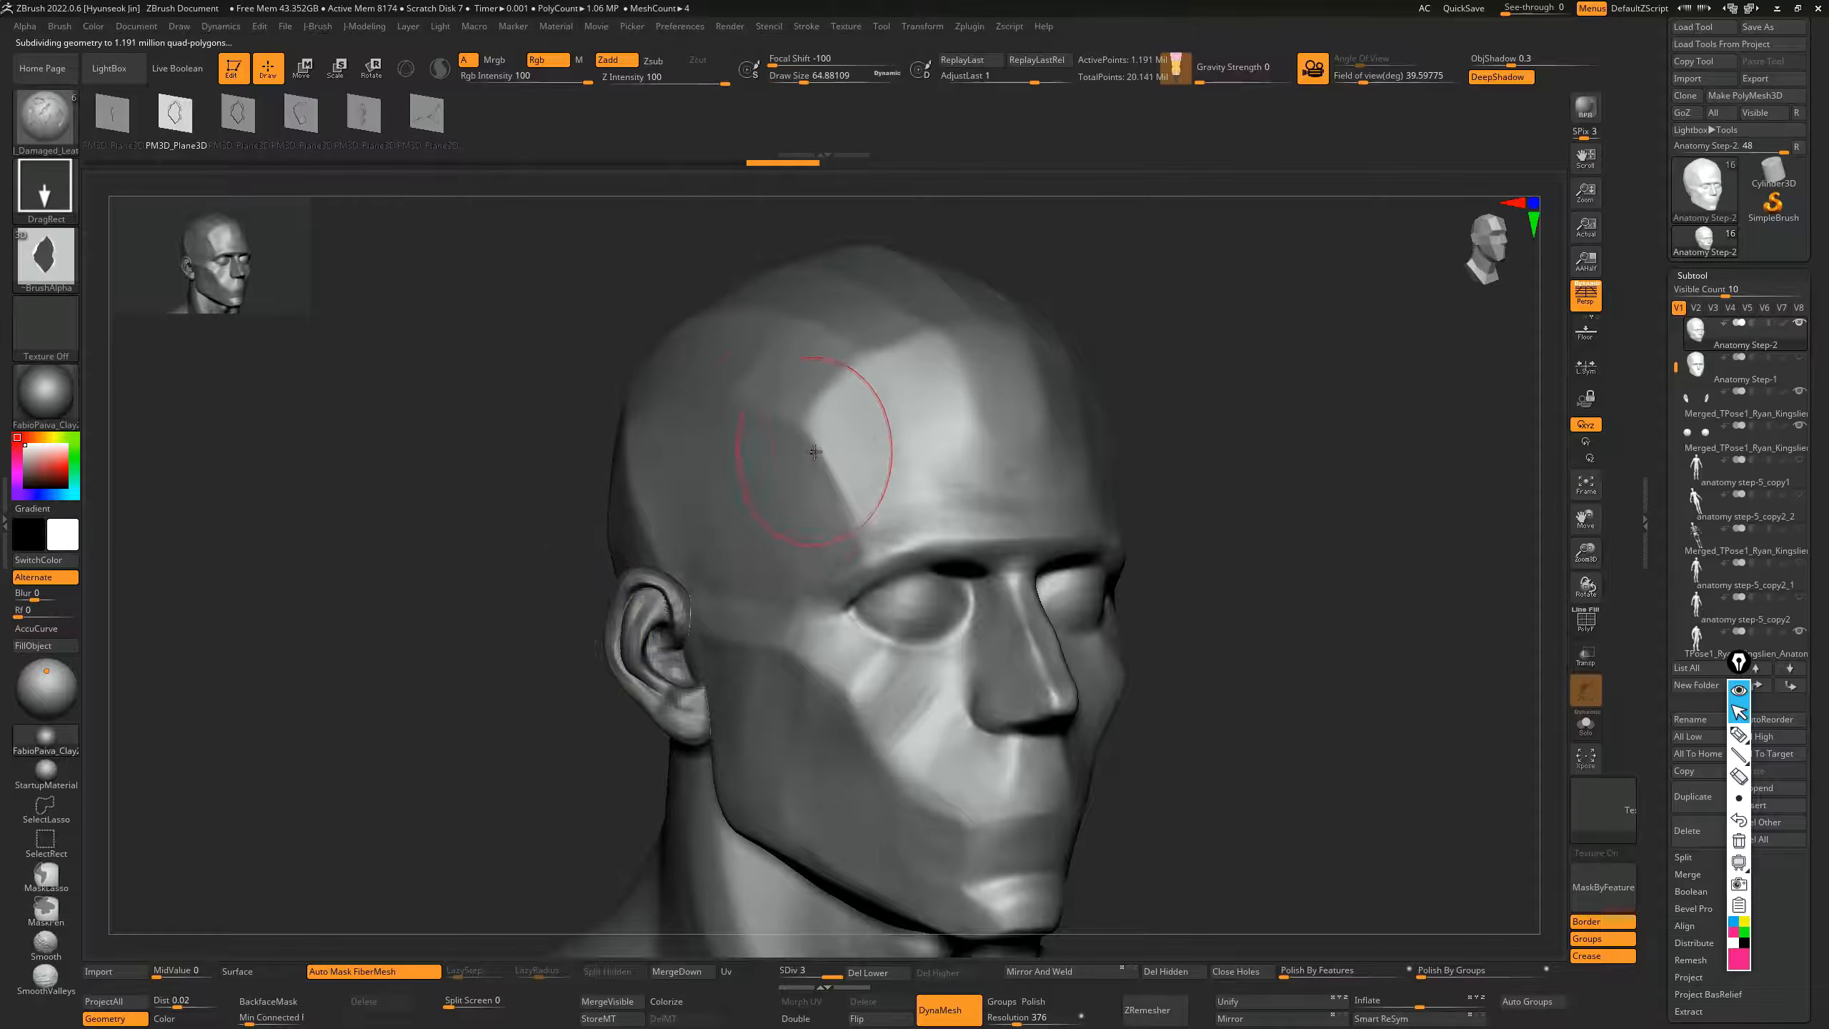
drag(751, 390, 764, 465)
- Inspect the stamped tear's raised rim up close, sketch its raised and sunken cross-section with the annotation pen and clear the sketch
mouse_move(421, 518)
mouse_down()
mouse_move(1032, 351)
mouse_move(1070, 487)
mouse_move(1072, 464)
mouse_move(1110, 498)
mouse_up()
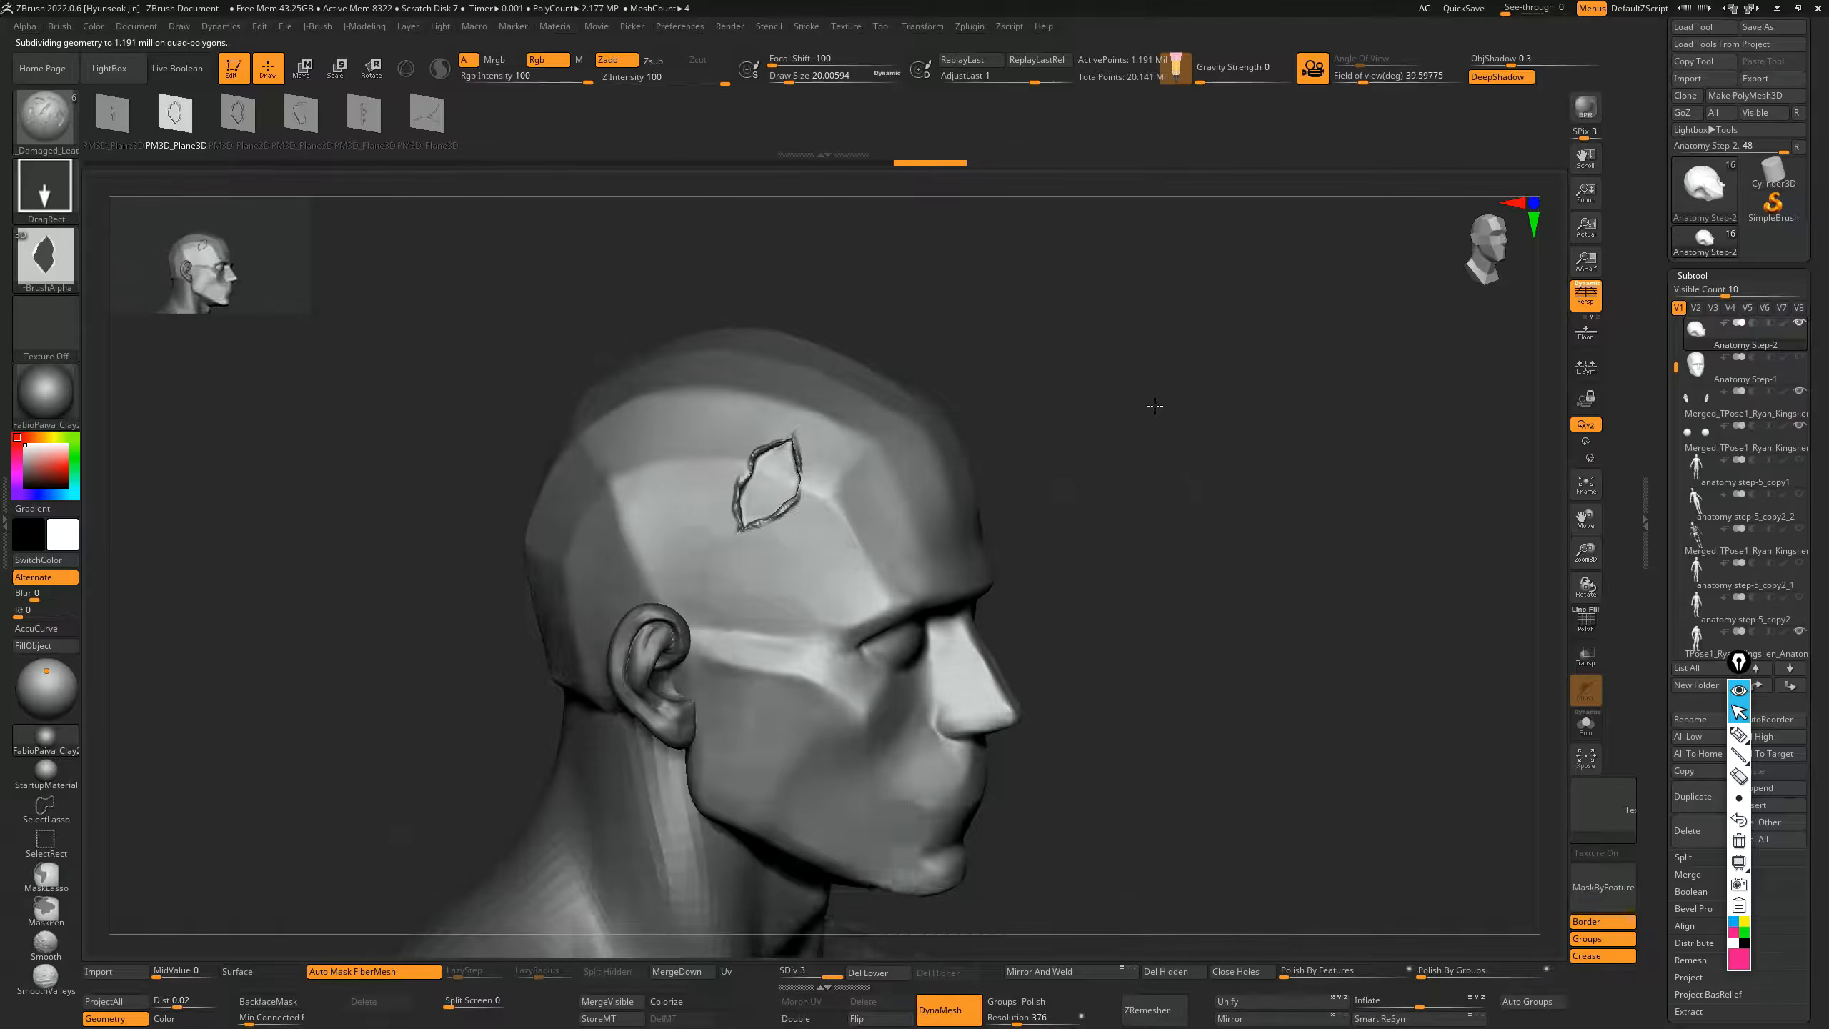
mouse_move(1154, 406)
mouse_down()
mouse_move(1188, 494)
mouse_move(1269, 360)
mouse_move(1253, 402)
mouse_move(1347, 335)
mouse_move(1122, 400)
mouse_move(1117, 378)
mouse_up()
key(s)
key(ctrl+shift+3)
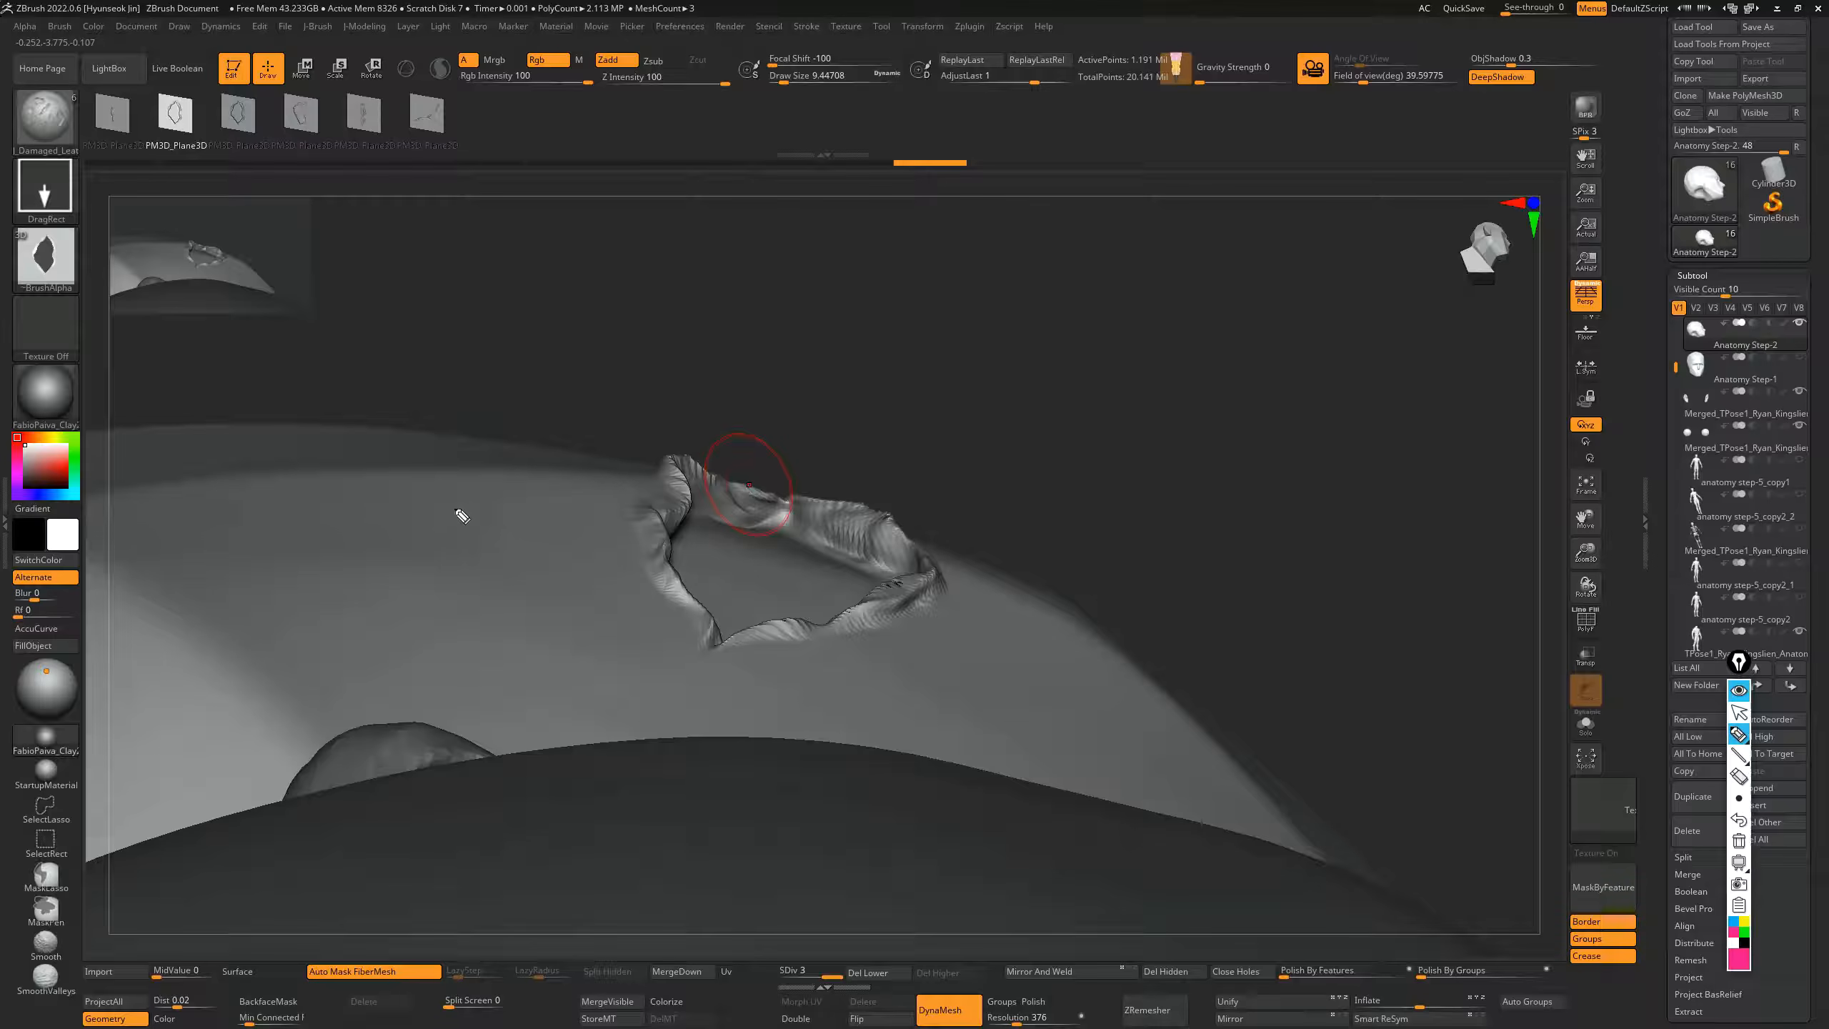
drag(260, 477, 322, 493)
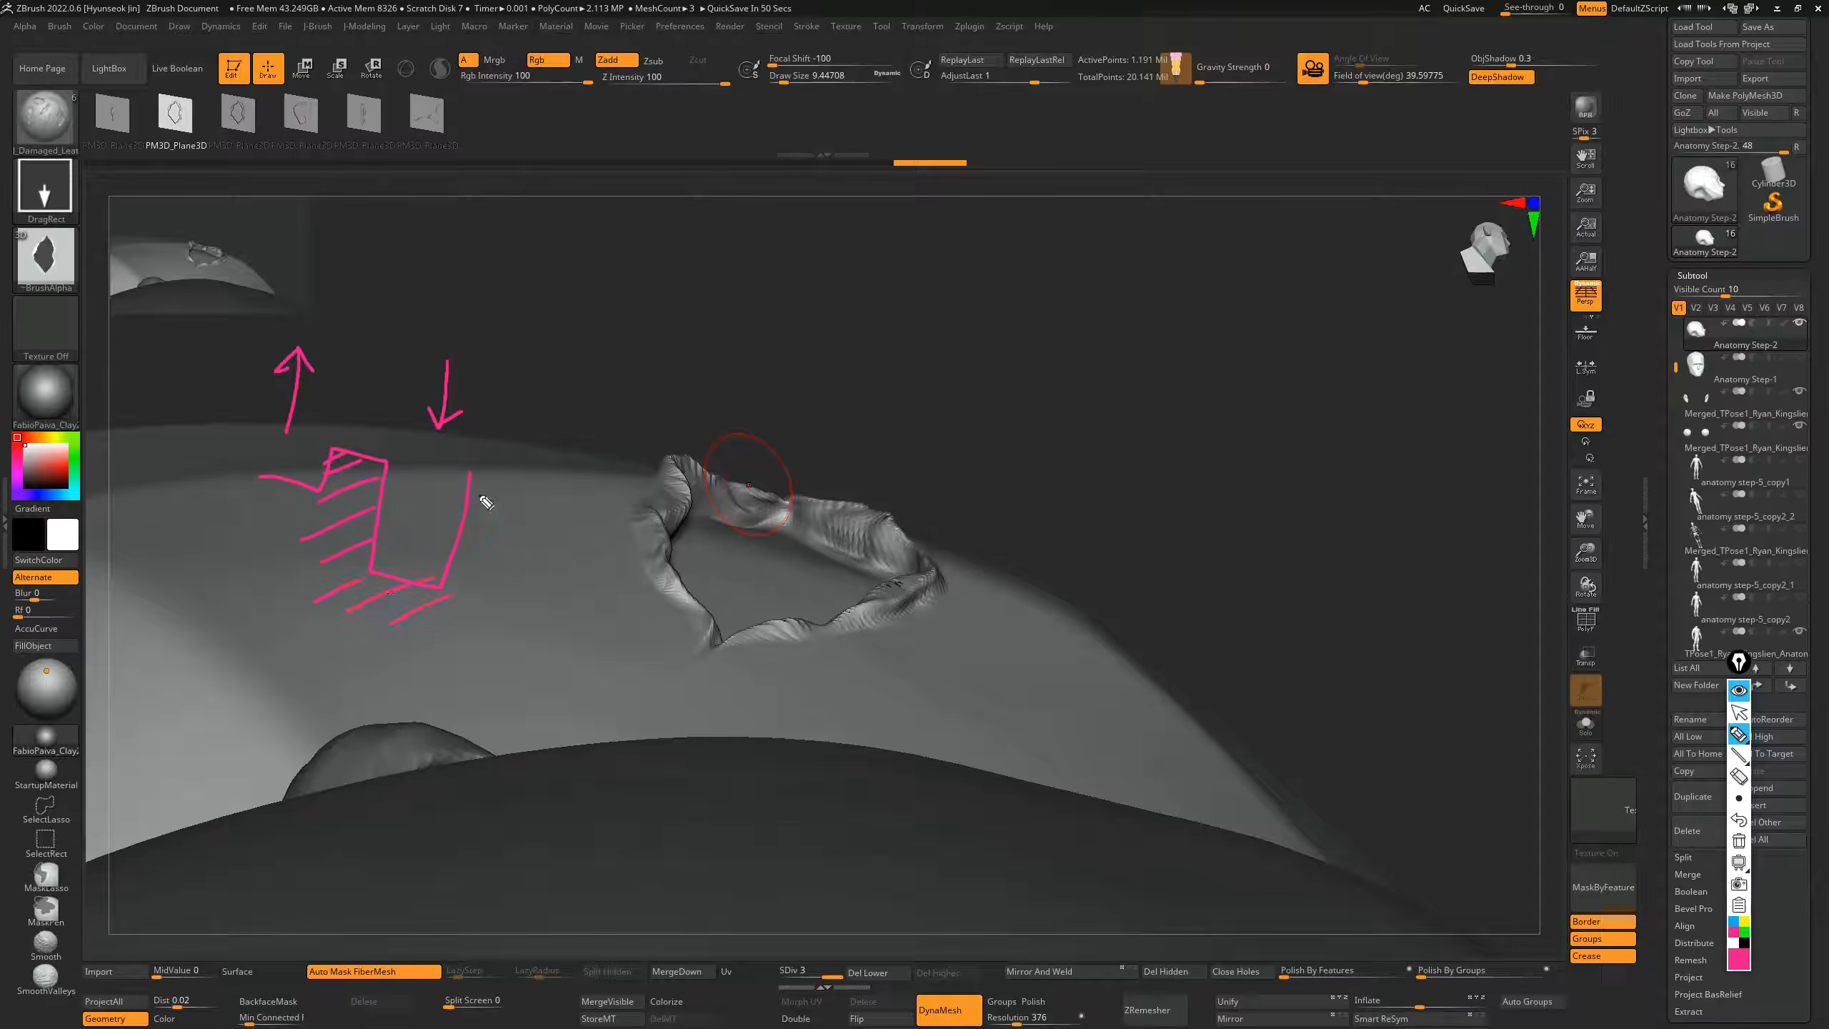
key(ctrl+shift+7)
key(ctrl+shift+2)
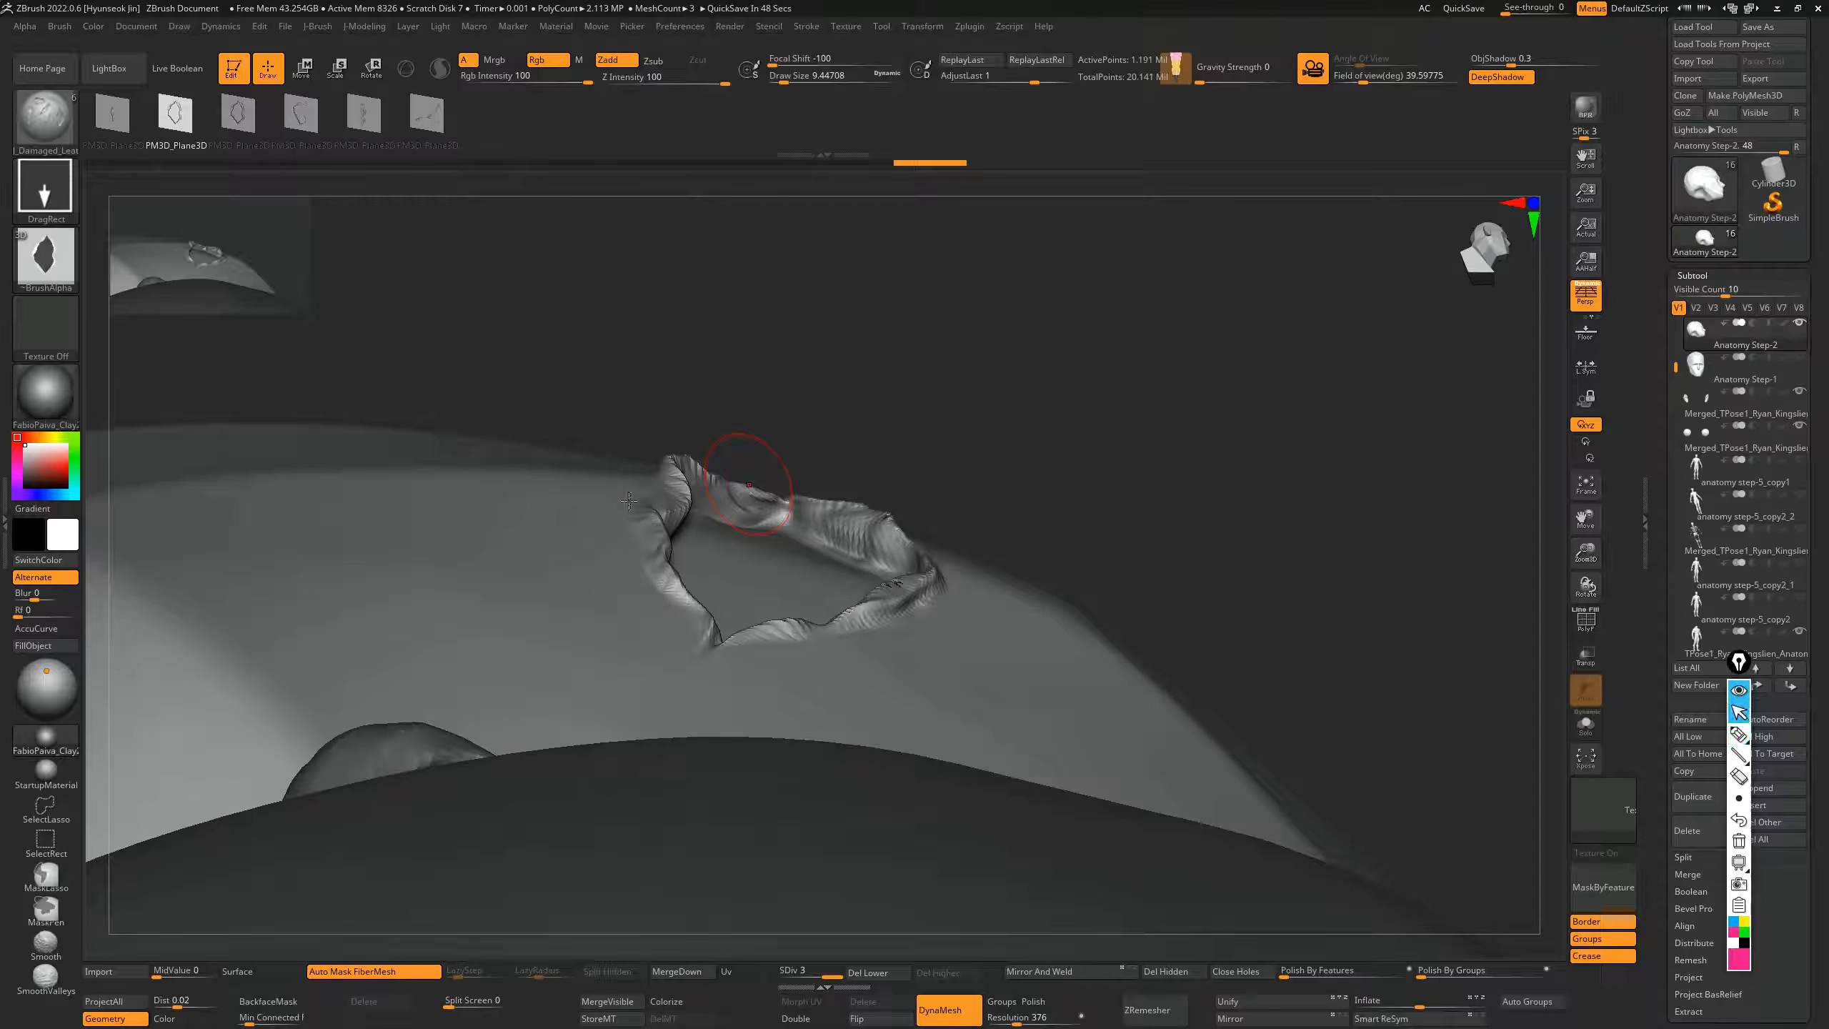
- Mark the alpha's 3D indicator and the tear's overhanging rim with the annotation pen and clear the marks
key(ctrl+shift+3)
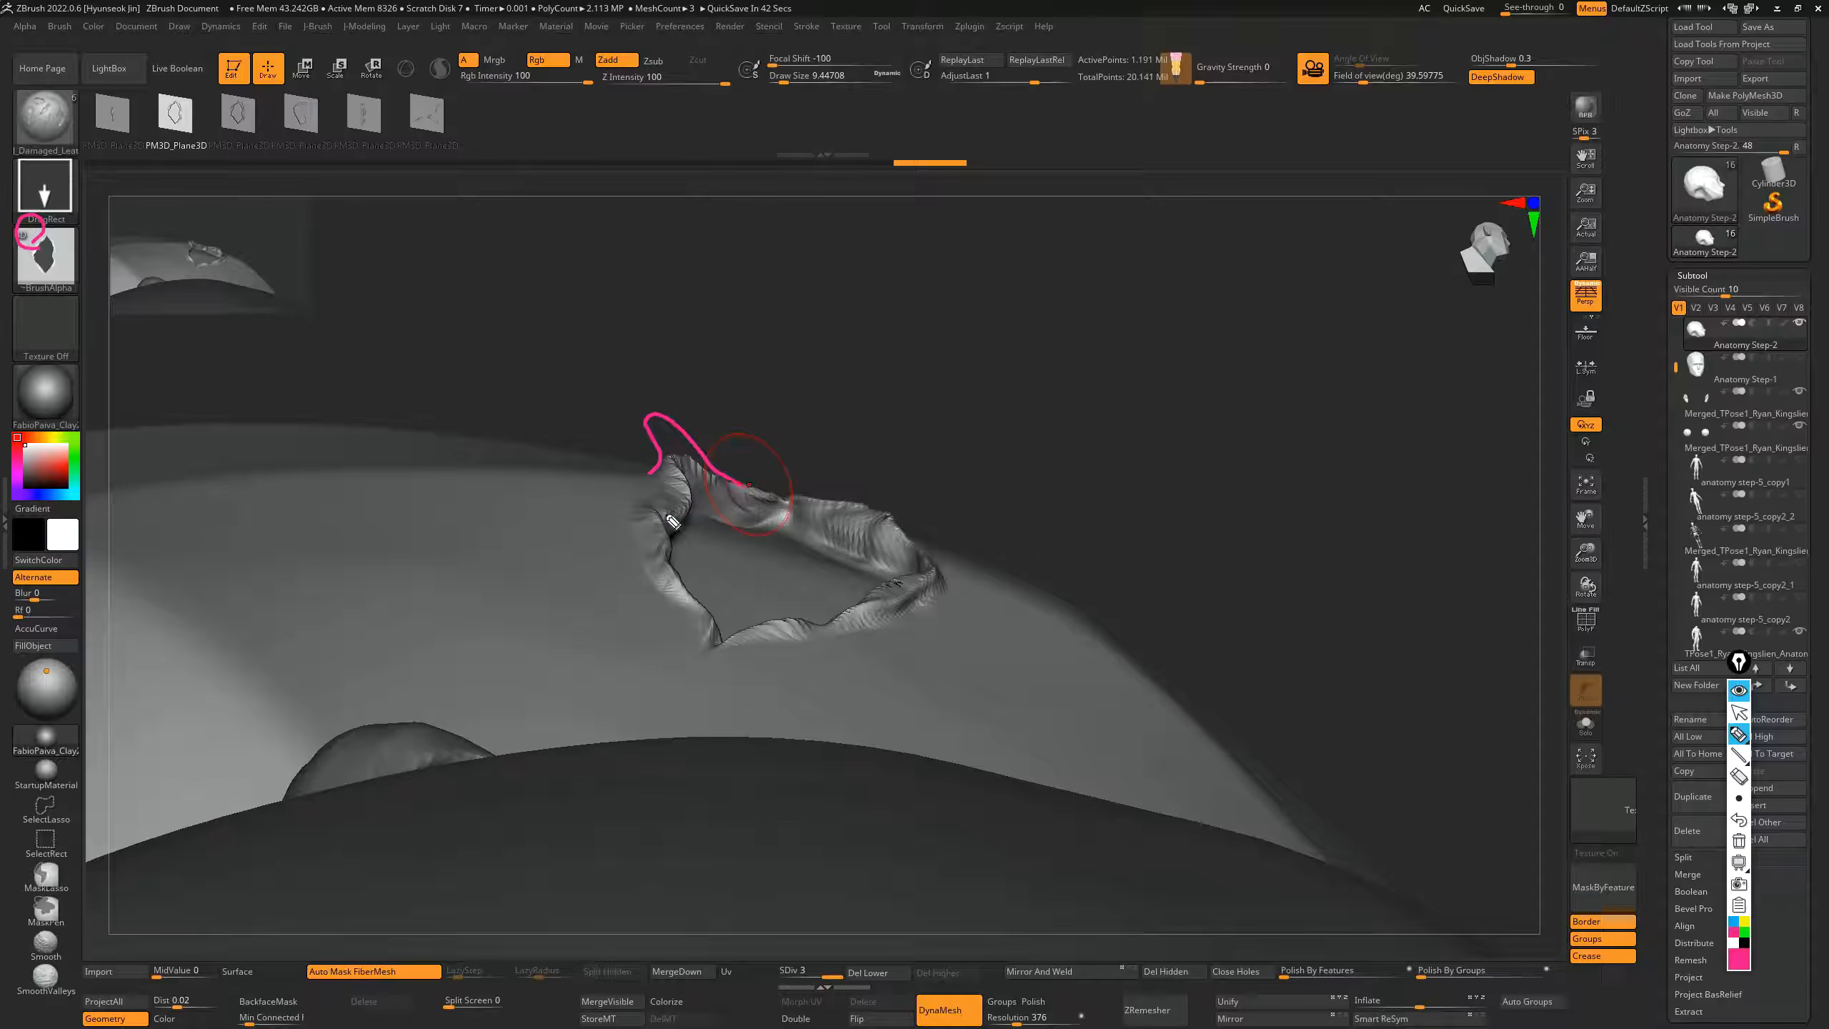
key(ctrl+shift+7)
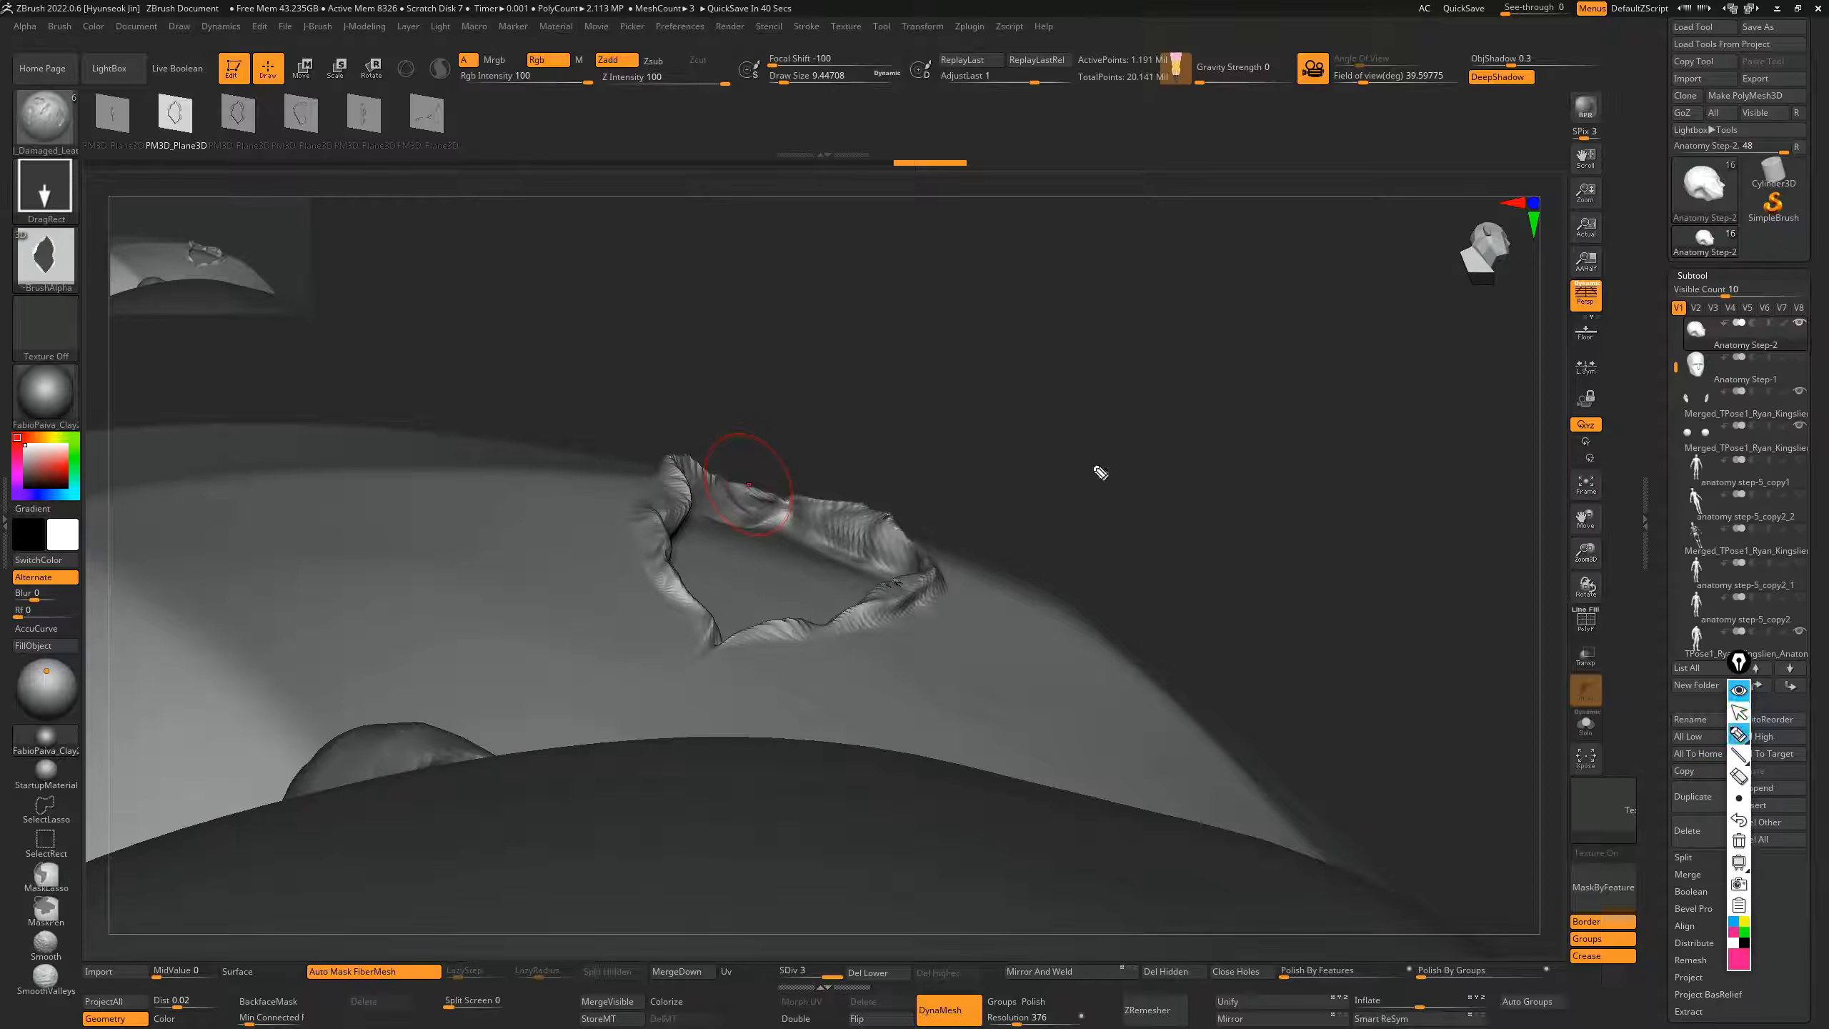
key(ctrl+shift+2)
key(ctrl+shift+3)
key(ctrl+shift+2)
- Undo the tear stamped on the temple
mouse_move(1196, 499)
mouse_down()
mouse_move(1378, 400)
mouse_move(1254, 359)
mouse_move(1254, 523)
mouse_move(1300, 391)
mouse_move(1236, 333)
mouse_up()
drag(439, 303, 584, 333)
key(ctrl+z)
- Stamp several tears of the second shape in different sizes and directions across the side of the head and undo them
click(232, 130)
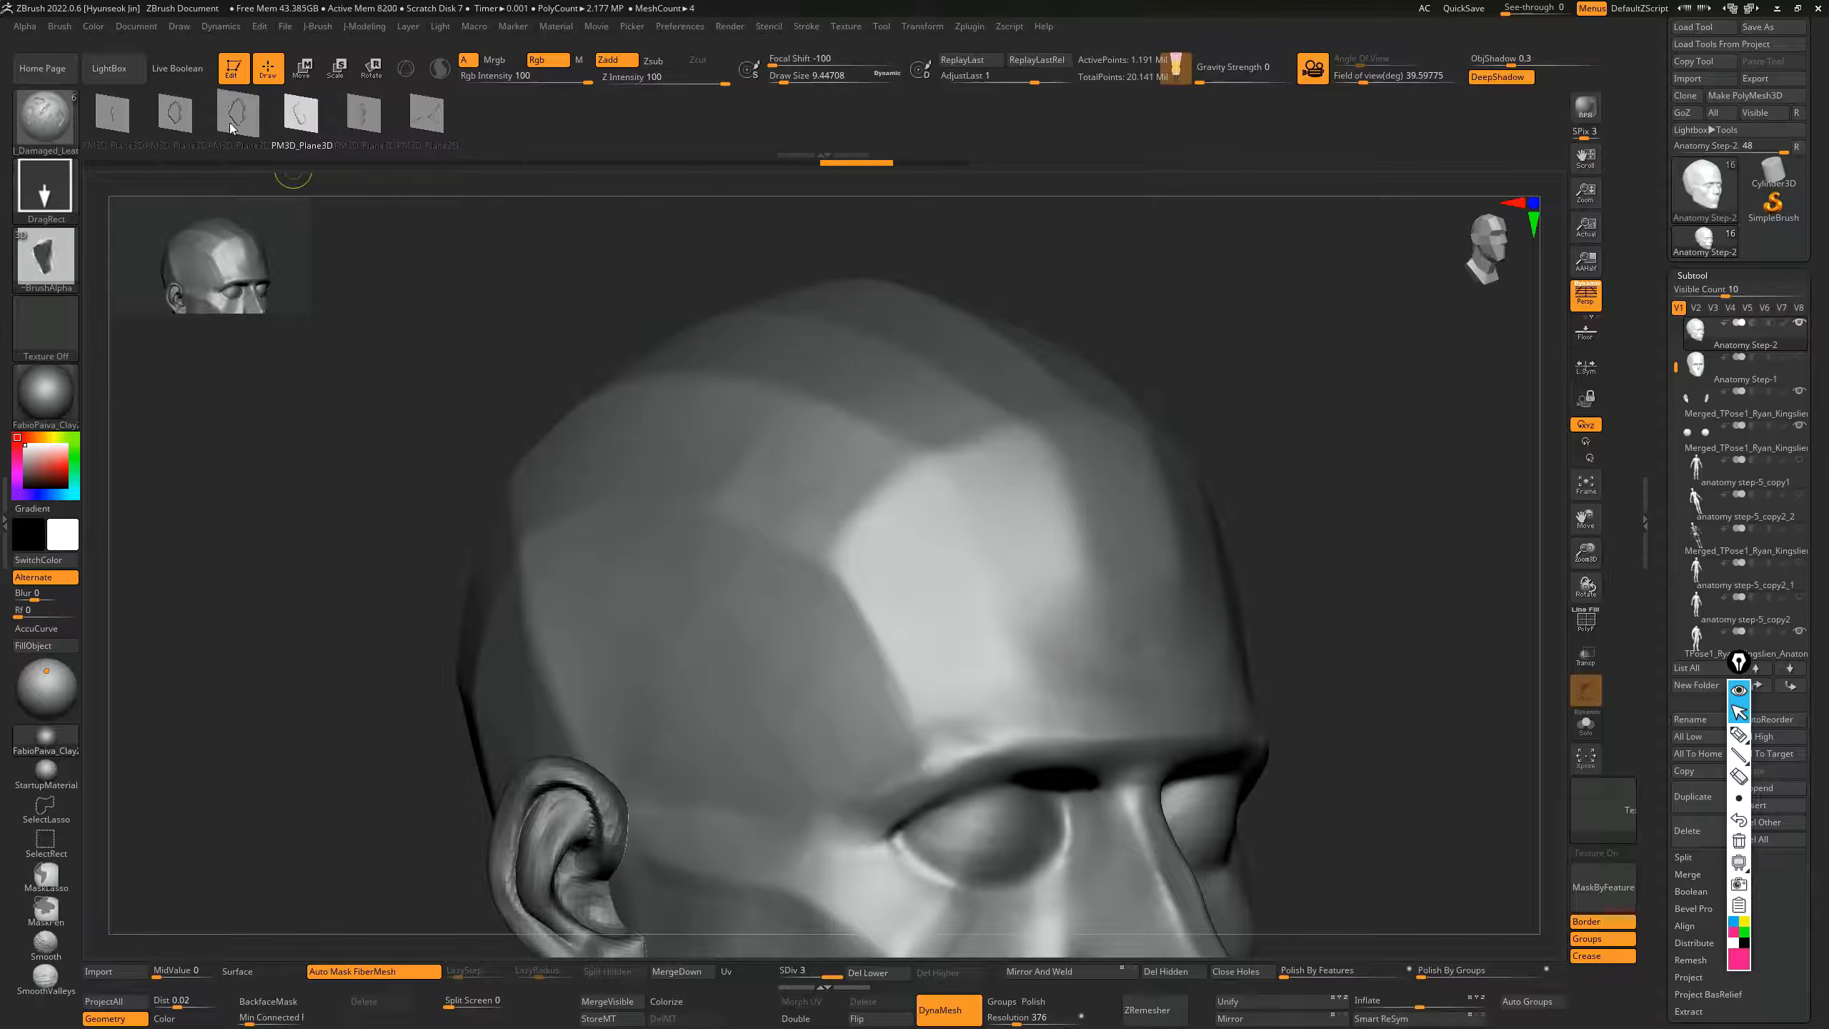
click(175, 124)
key(s)
drag(702, 444, 714, 444)
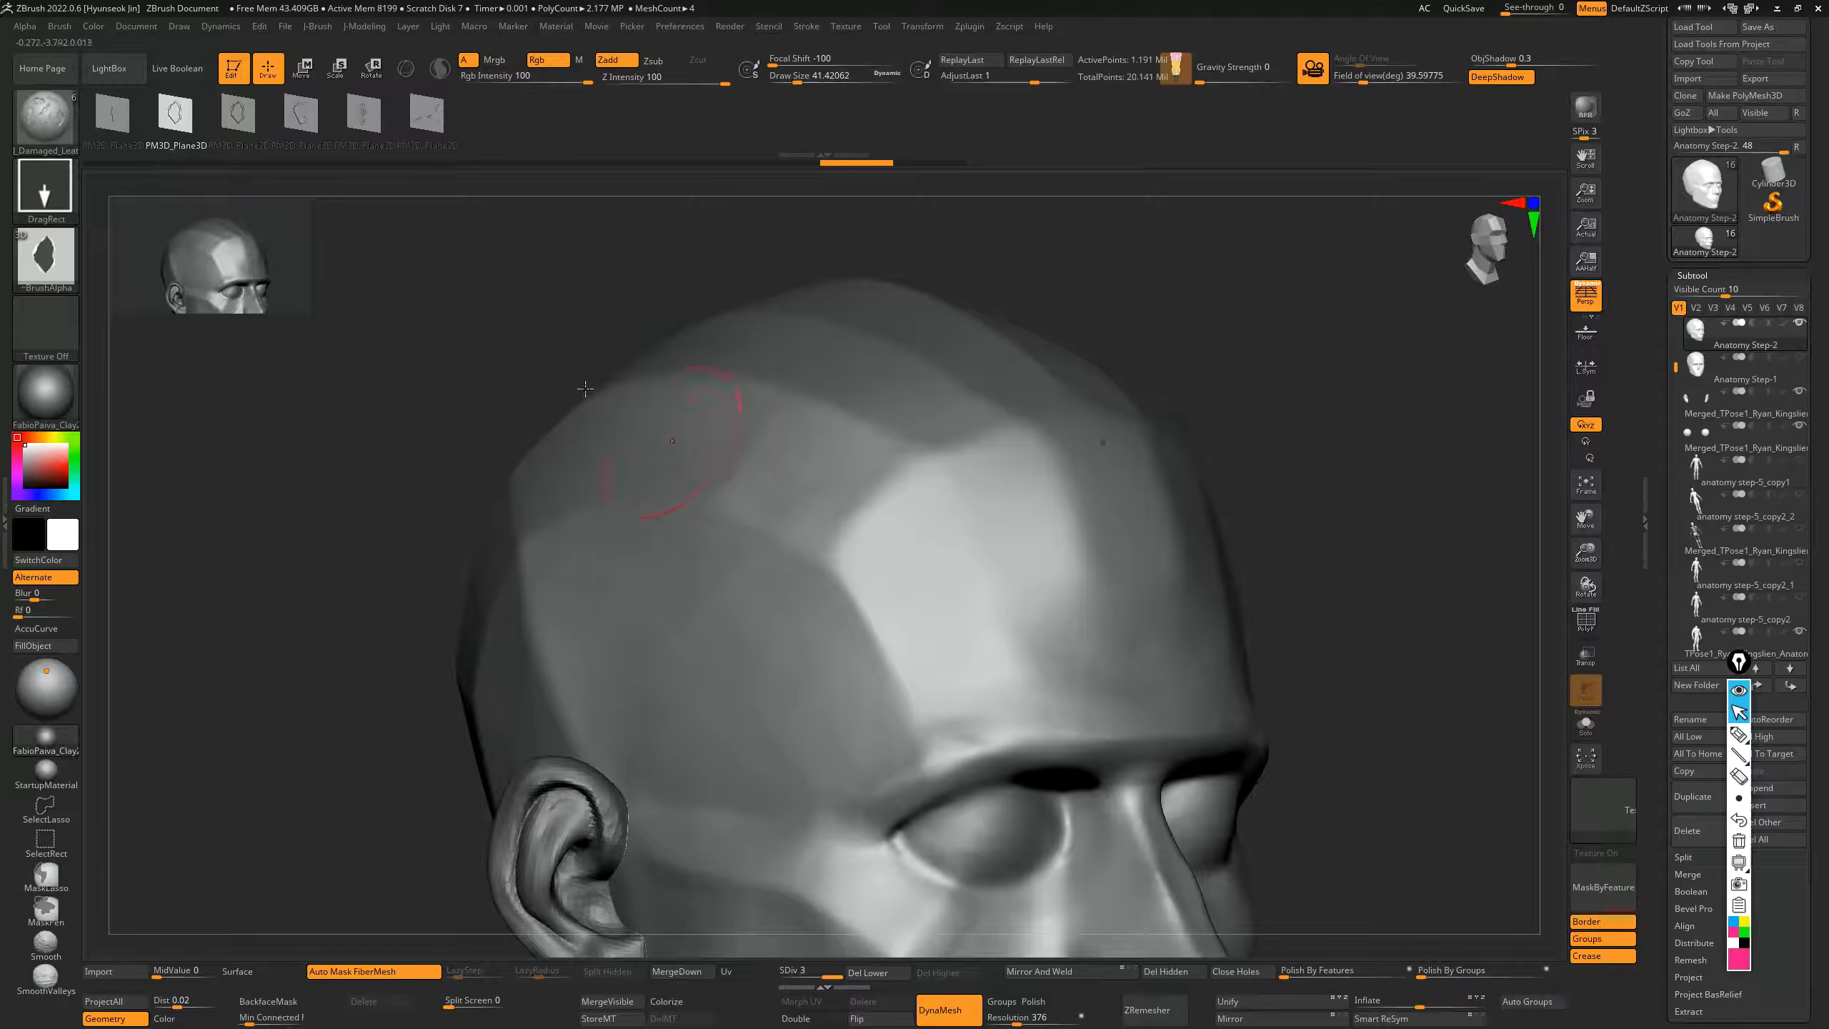
drag(725, 520, 778, 658)
drag(849, 548, 951, 674)
drag(780, 713, 789, 768)
key(ctrl+z)
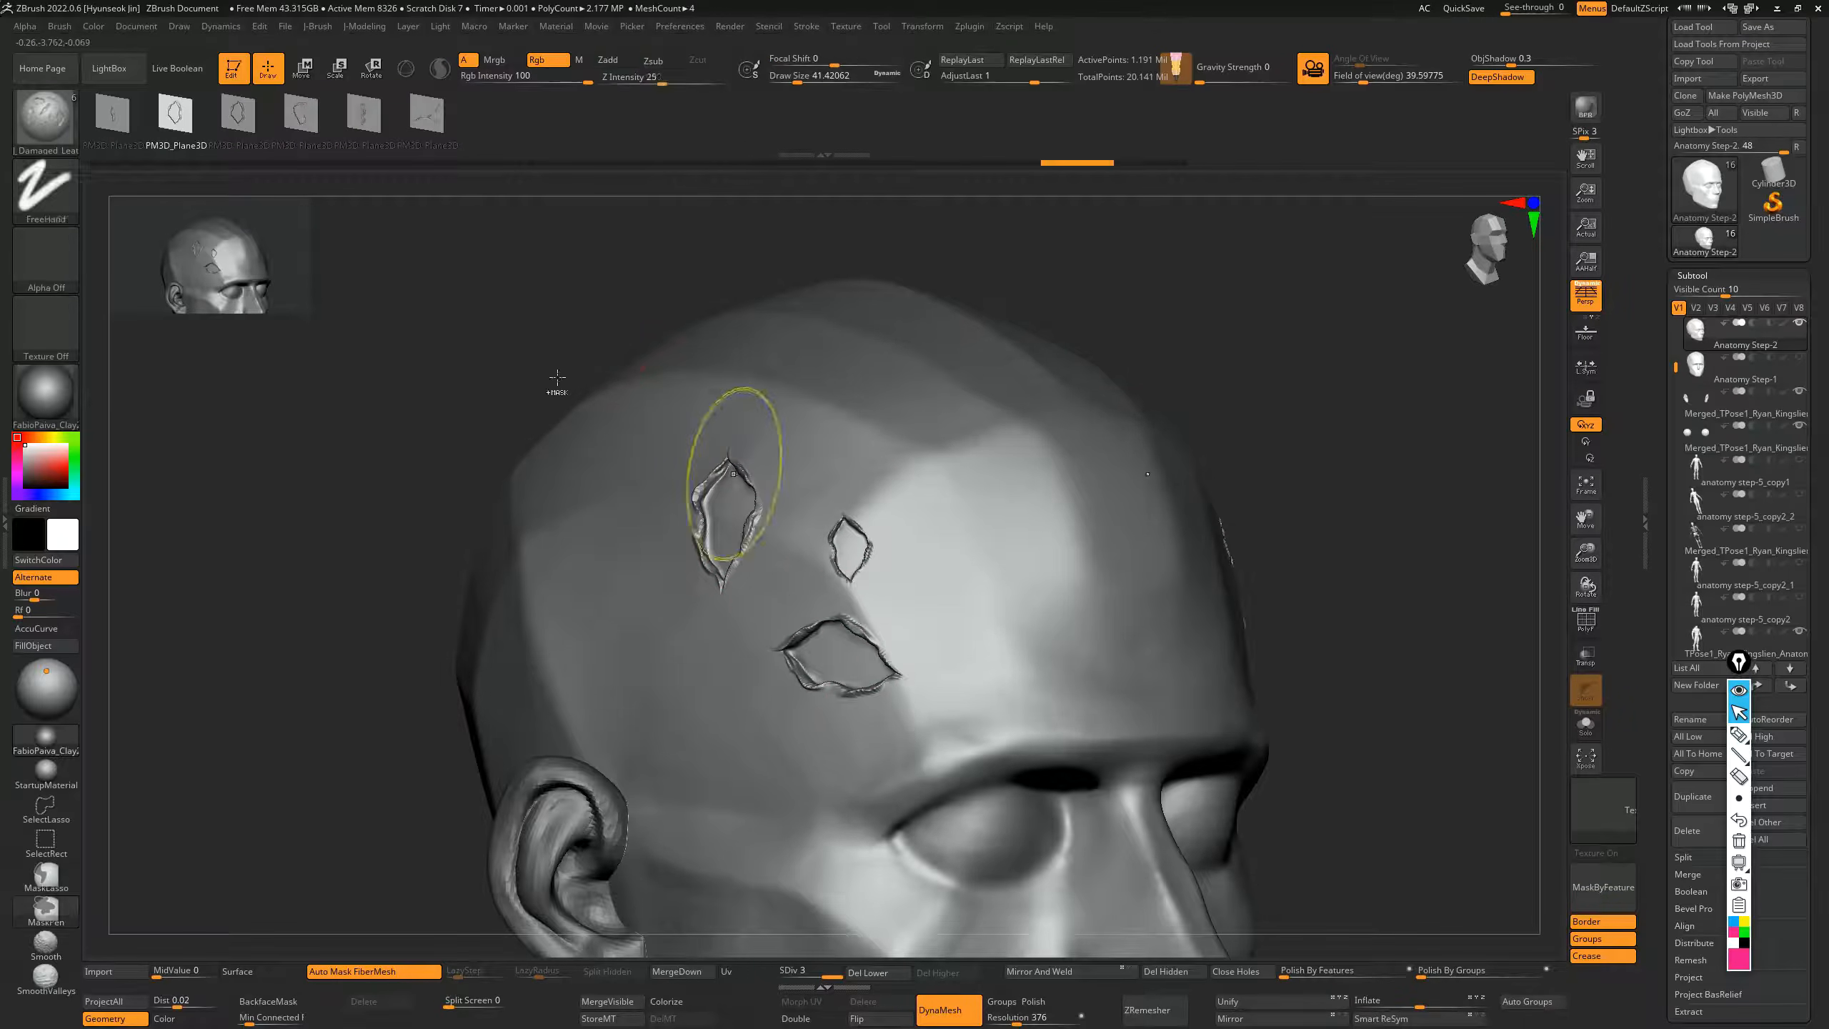
key(ctrl+z)
key(ctrl+z)
key(ctrl+z)
- Choose the ChiselCreature brush from the brush palette
key(b)
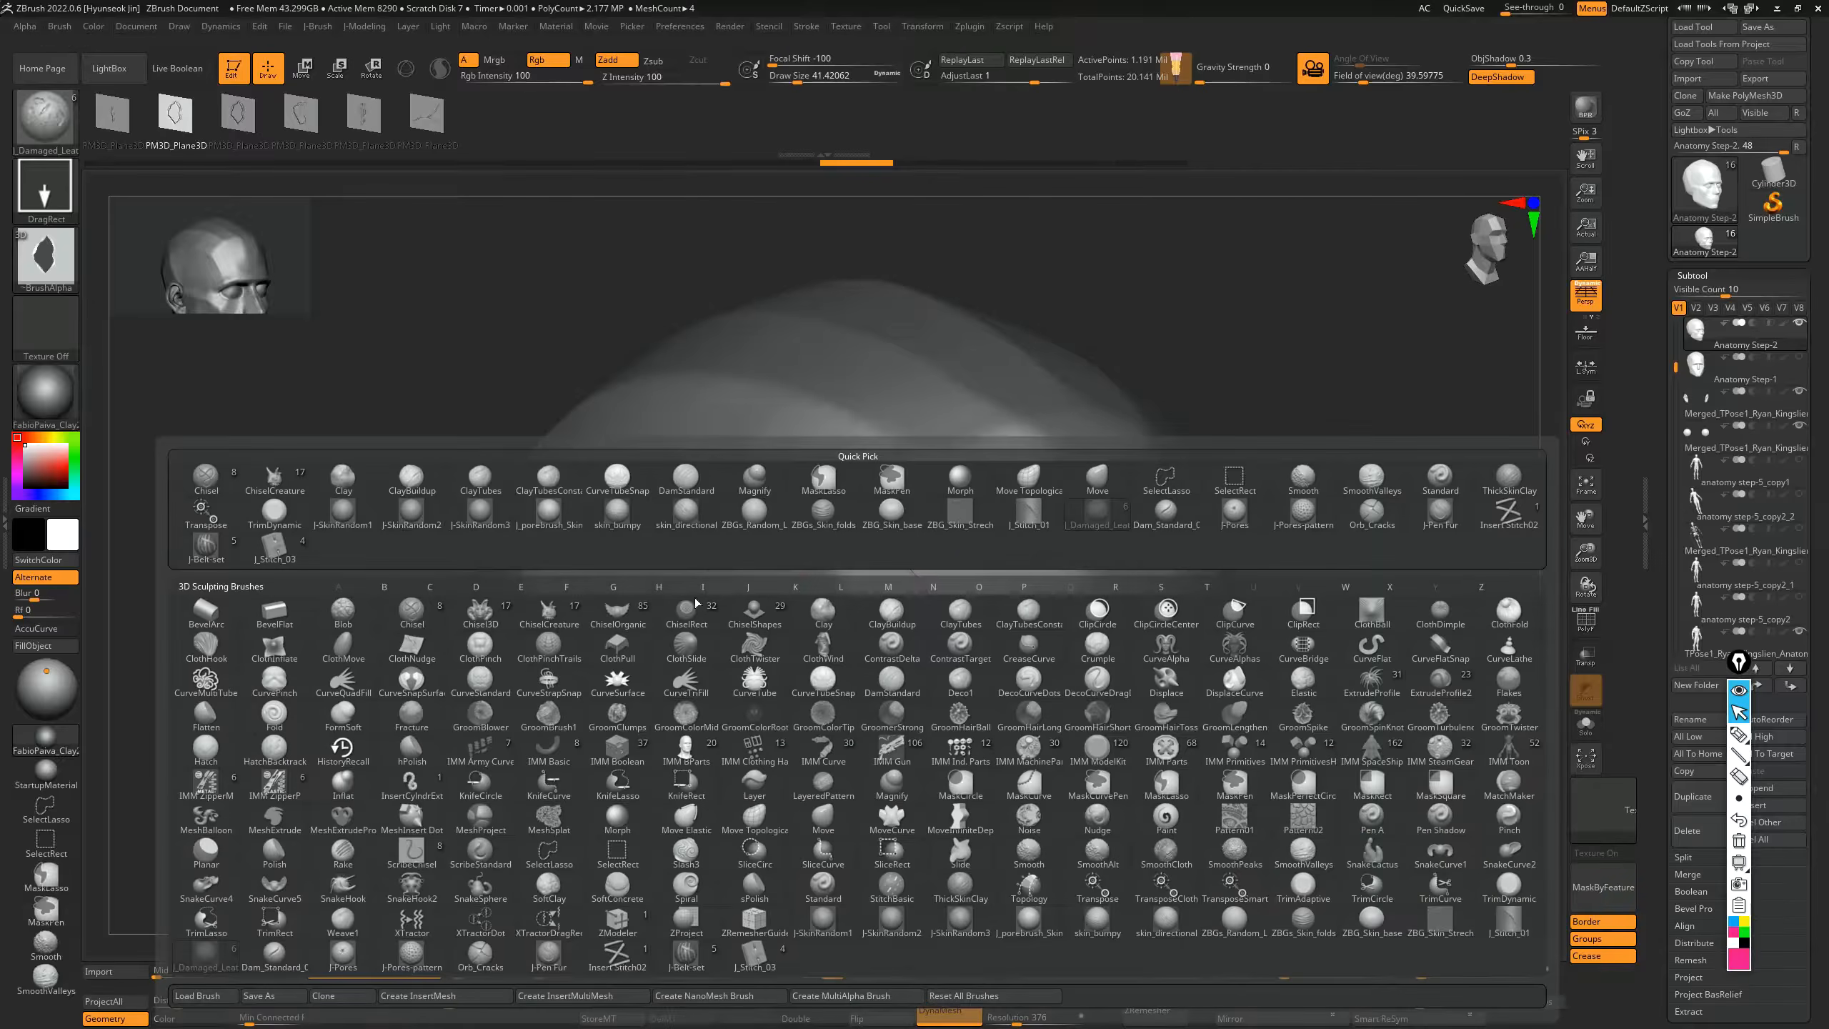
click(541, 617)
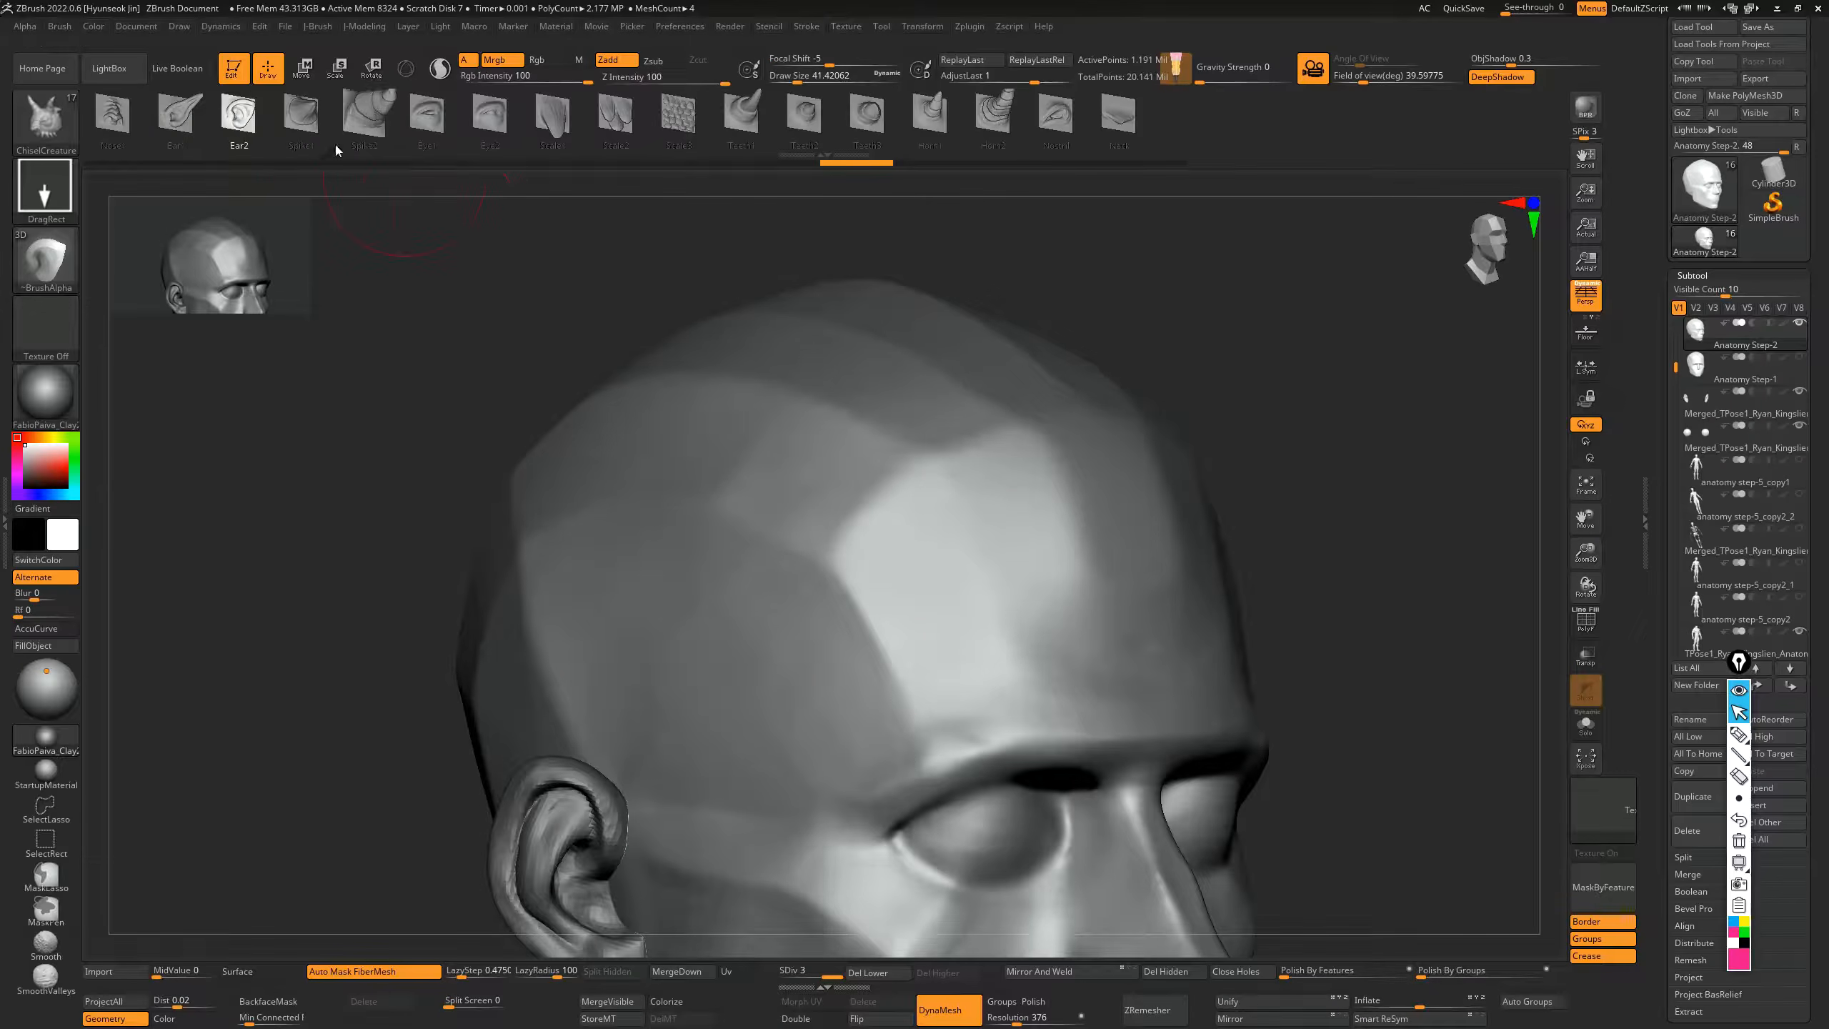
- Set the brush draw size to about 27 and stamp the Ear1 shape on the side of the head
click(178, 118)
key(s)
drag(367, 249, 449, 231)
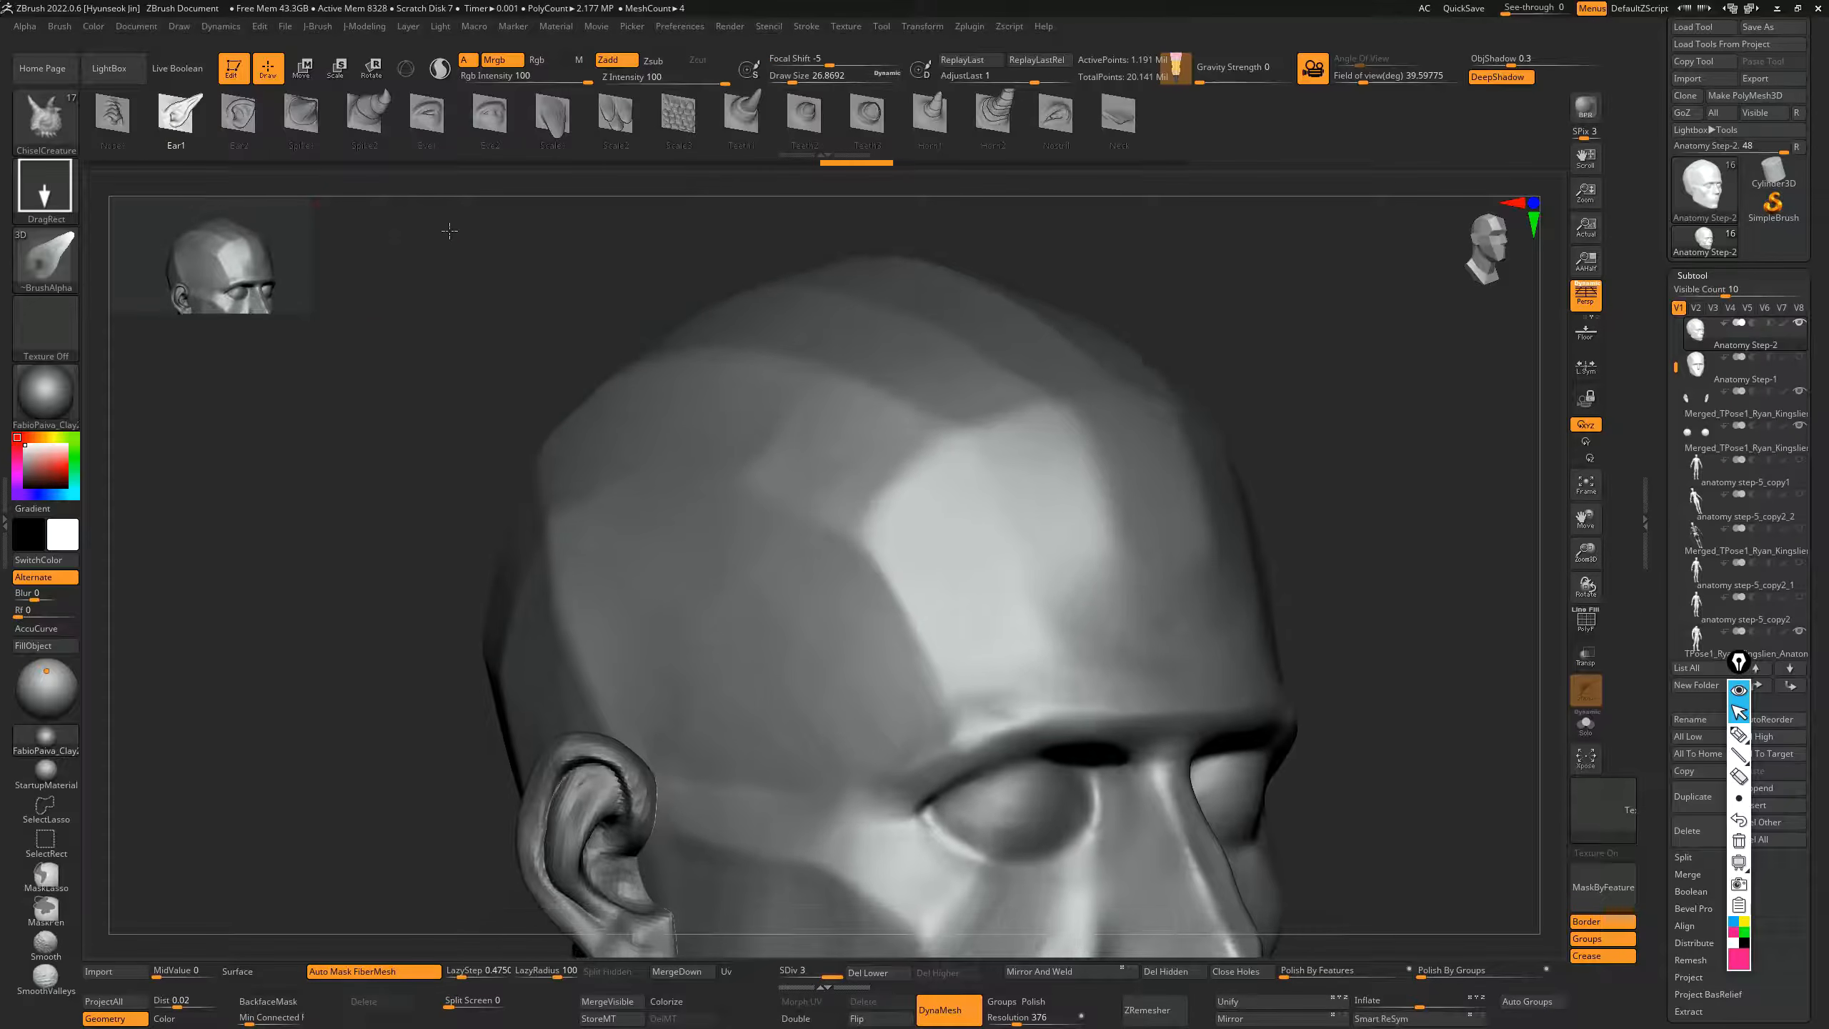
drag(755, 560, 526, 453)
- Stamp a Teeth1 spike on the forehead, then undo it together with the ear stamp
click(740, 115)
drag(949, 450, 1050, 508)
drag(1354, 498, 1257, 363)
key(ctrl+z)
key(ctrl+z)
- Stamp several Teeth1 spikes of different sizes across the forehead and brow and undo them all
drag(926, 573, 1073, 338)
drag(1217, 303, 1371, 372)
key(ctrl+z)
drag(1253, 383, 1323, 395)
key(ctrl+z)
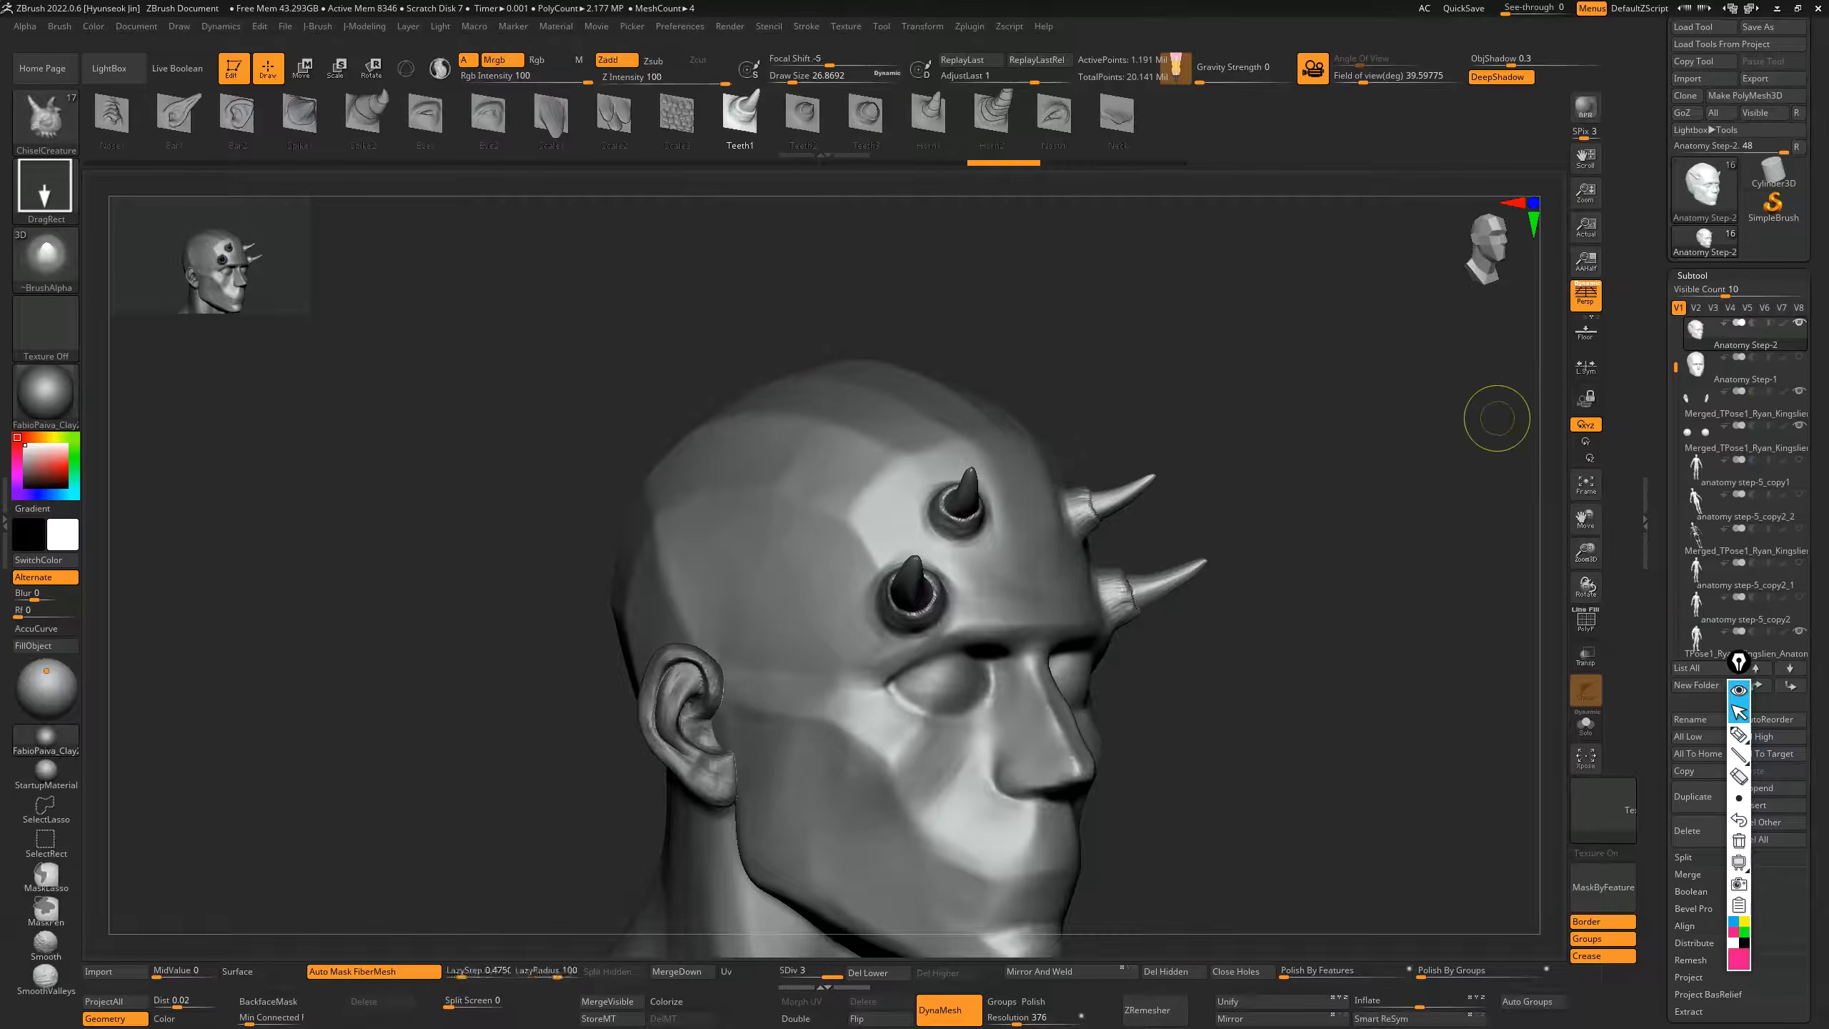
key(ctrl+z)
key(ctrl+z)
key(ctrl+z)
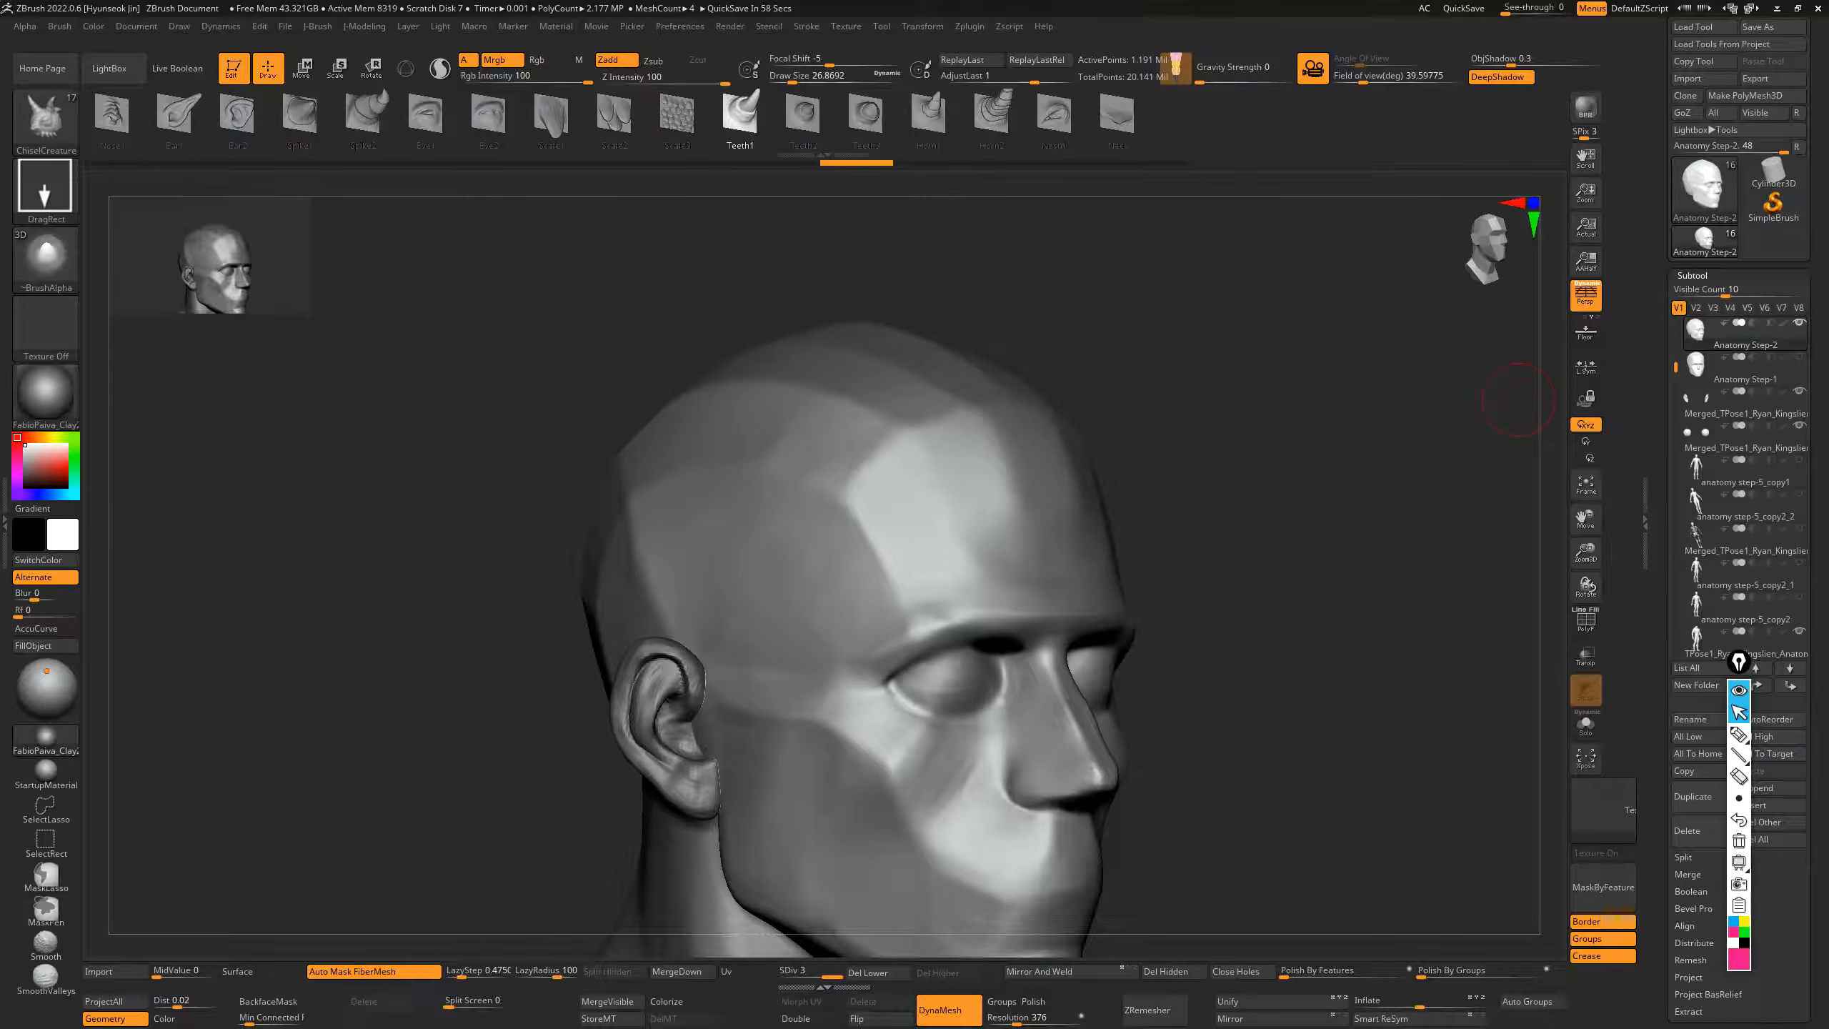
drag(1324, 519, 1294, 471)
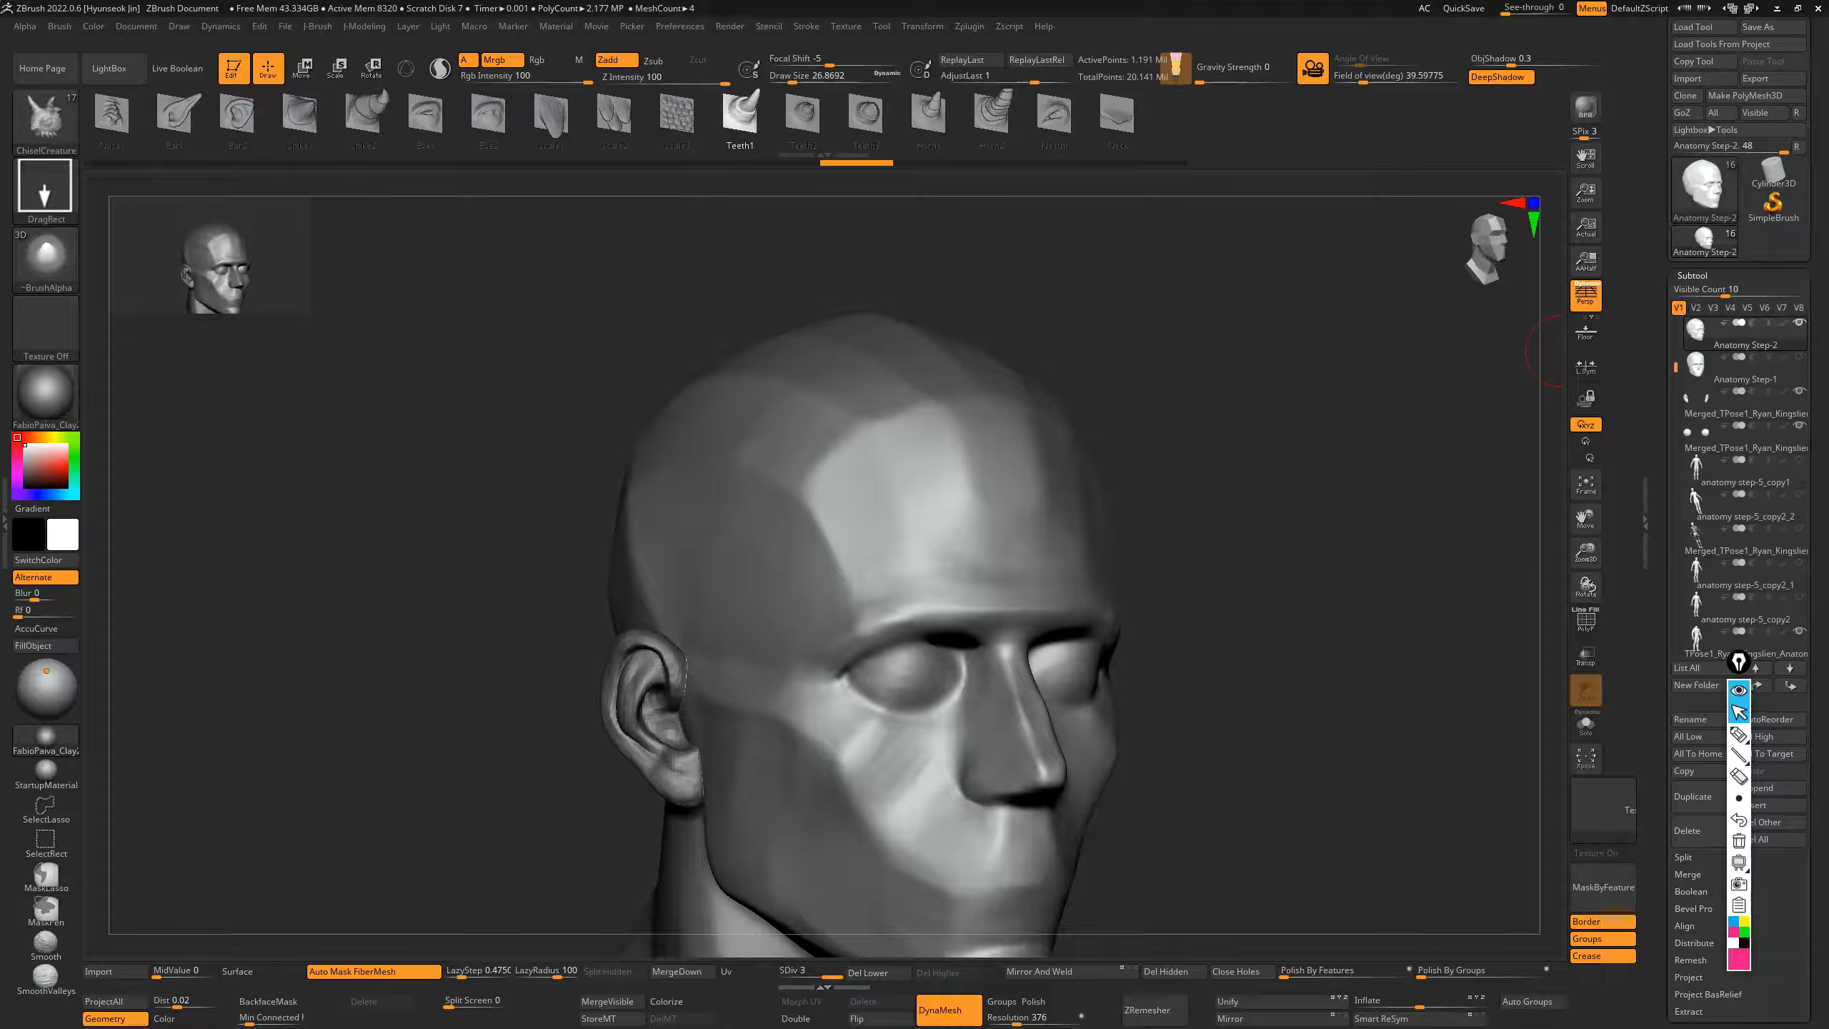
- Switch to the course PDF in the browser and go to page 8
key(alt+Tab)
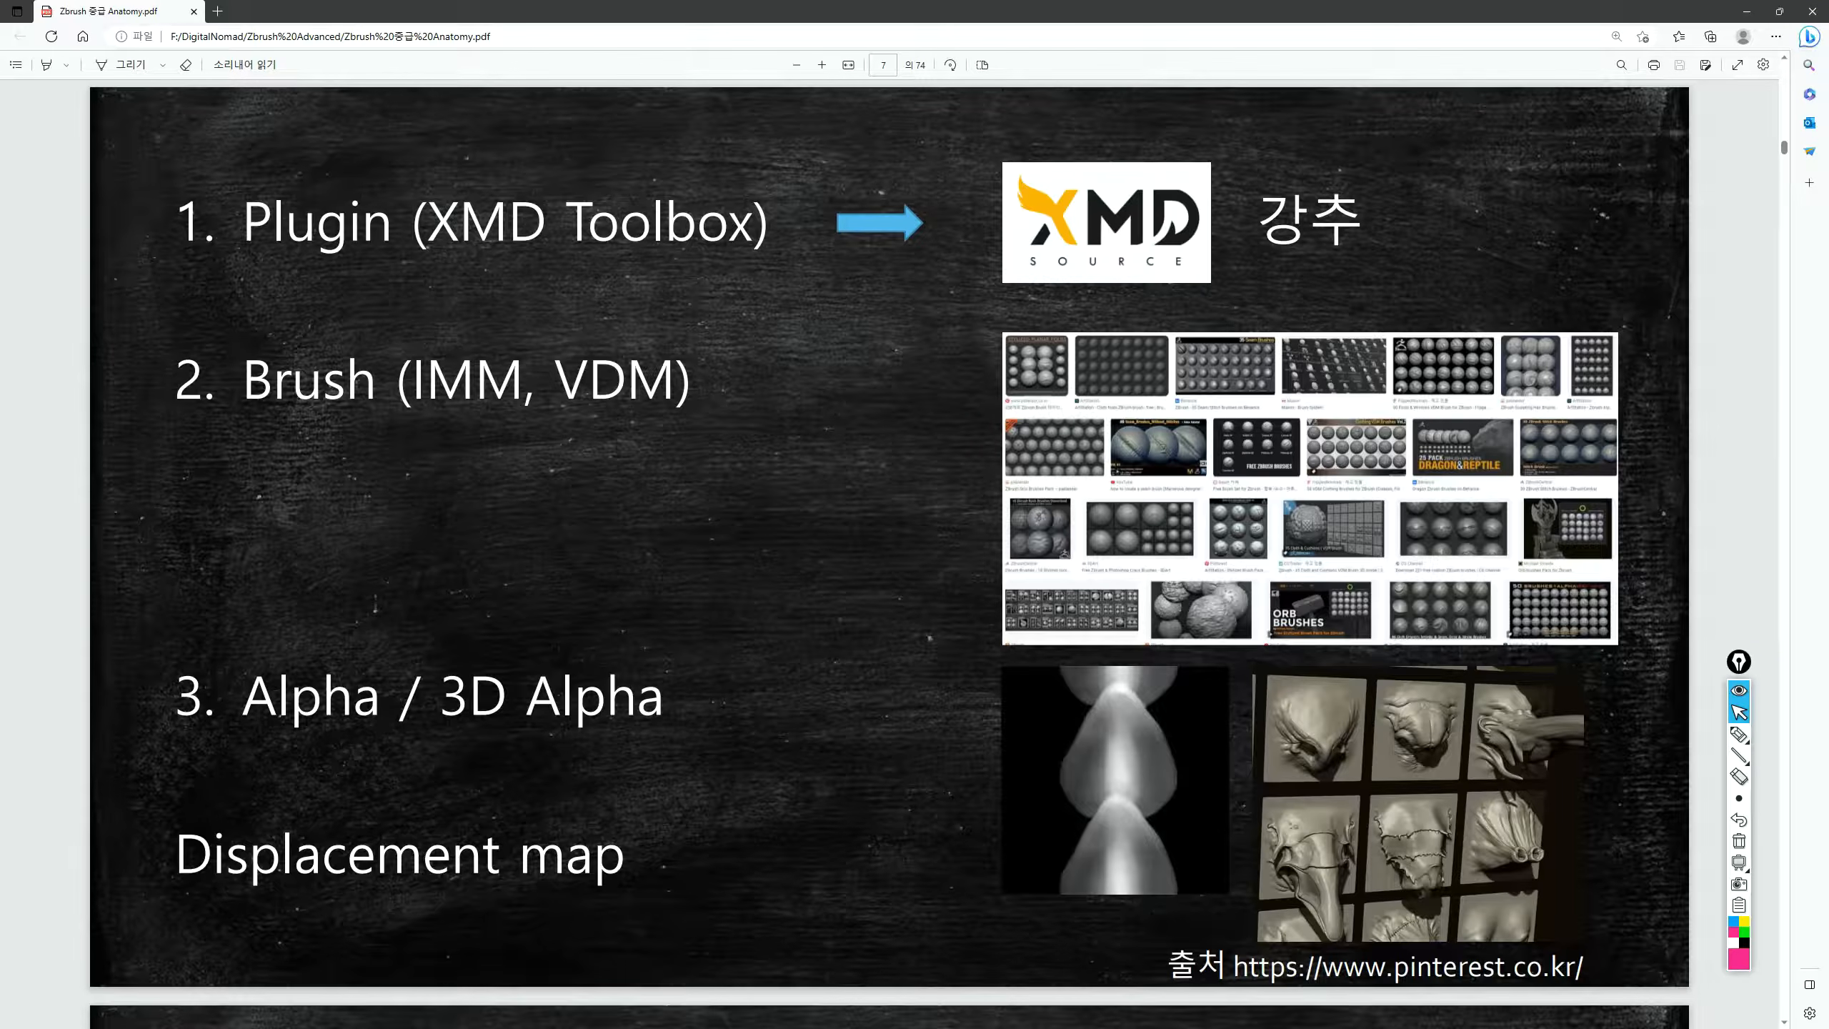
key(Page_Down)
- Underline and cross out parts of the first line with the annotation pen, circle the second line, and clear all marks
key(ctrl+shift+3)
drag(452, 516, 897, 522)
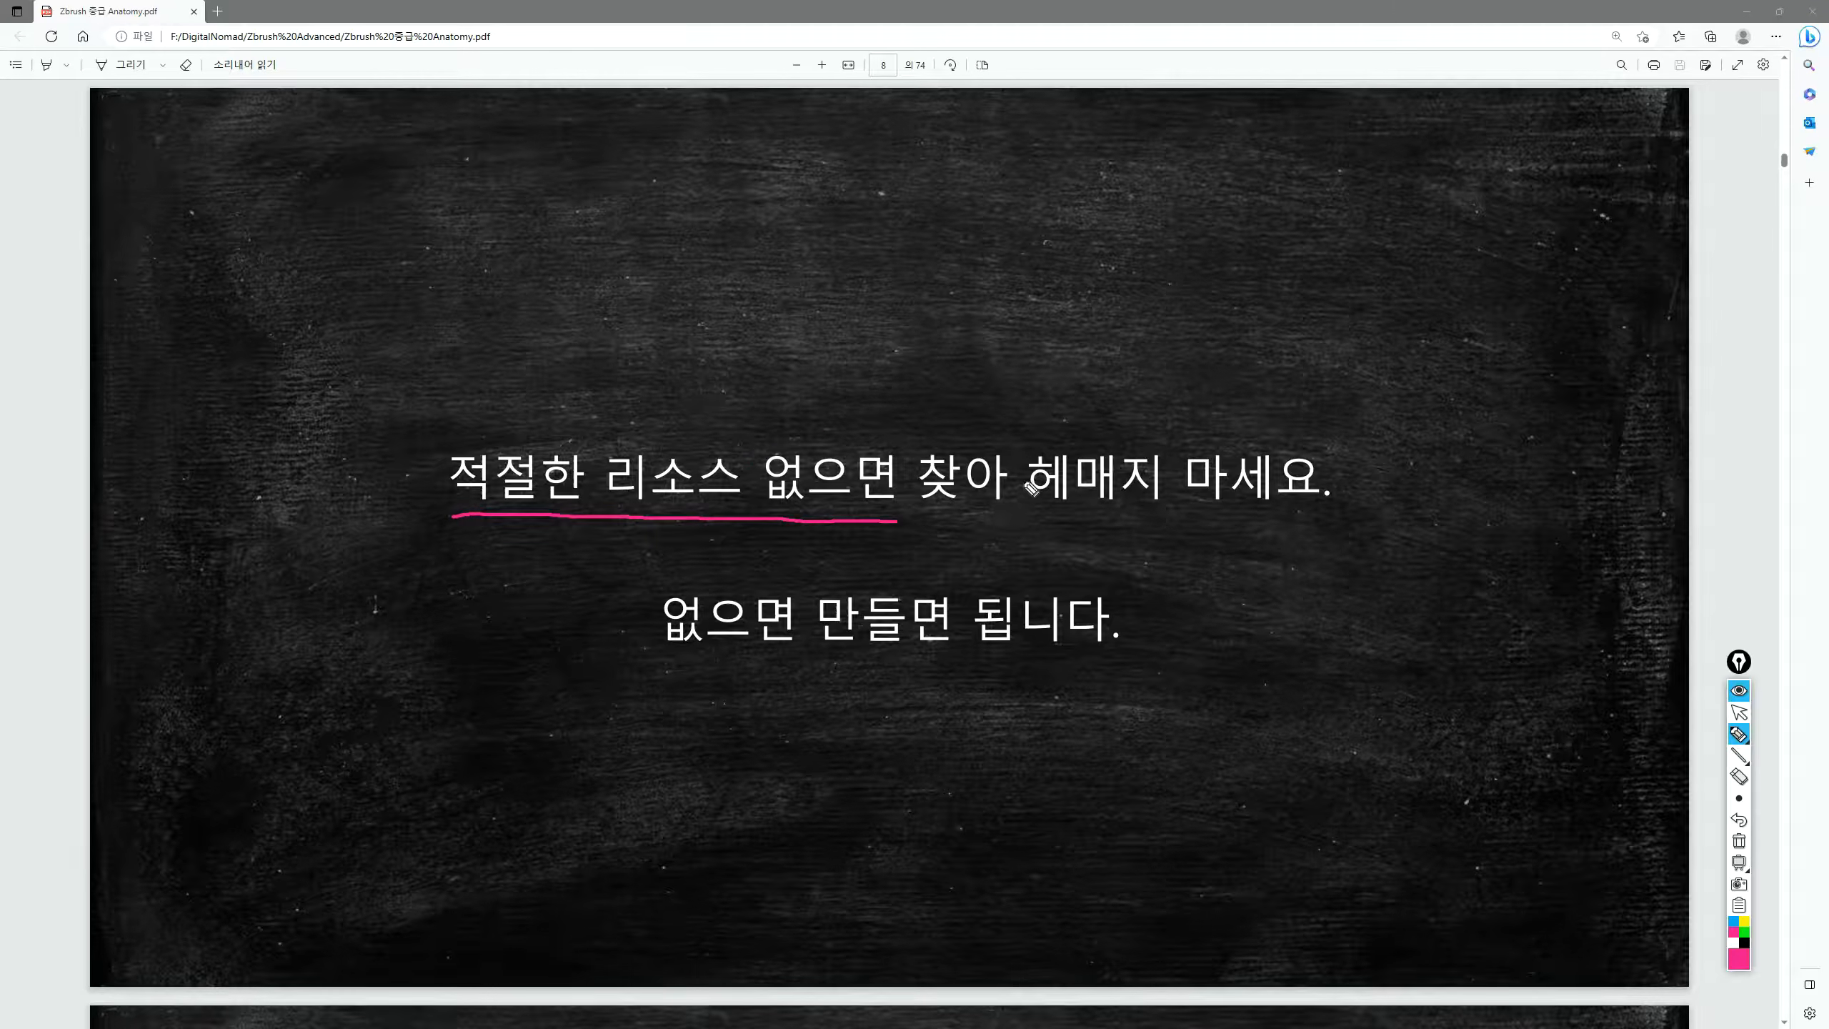
drag(815, 423, 600, 520)
mouse_move(578, 420)
mouse_down()
mouse_move(844, 513)
mouse_move(1303, 514)
mouse_up()
drag(957, 531, 1287, 537)
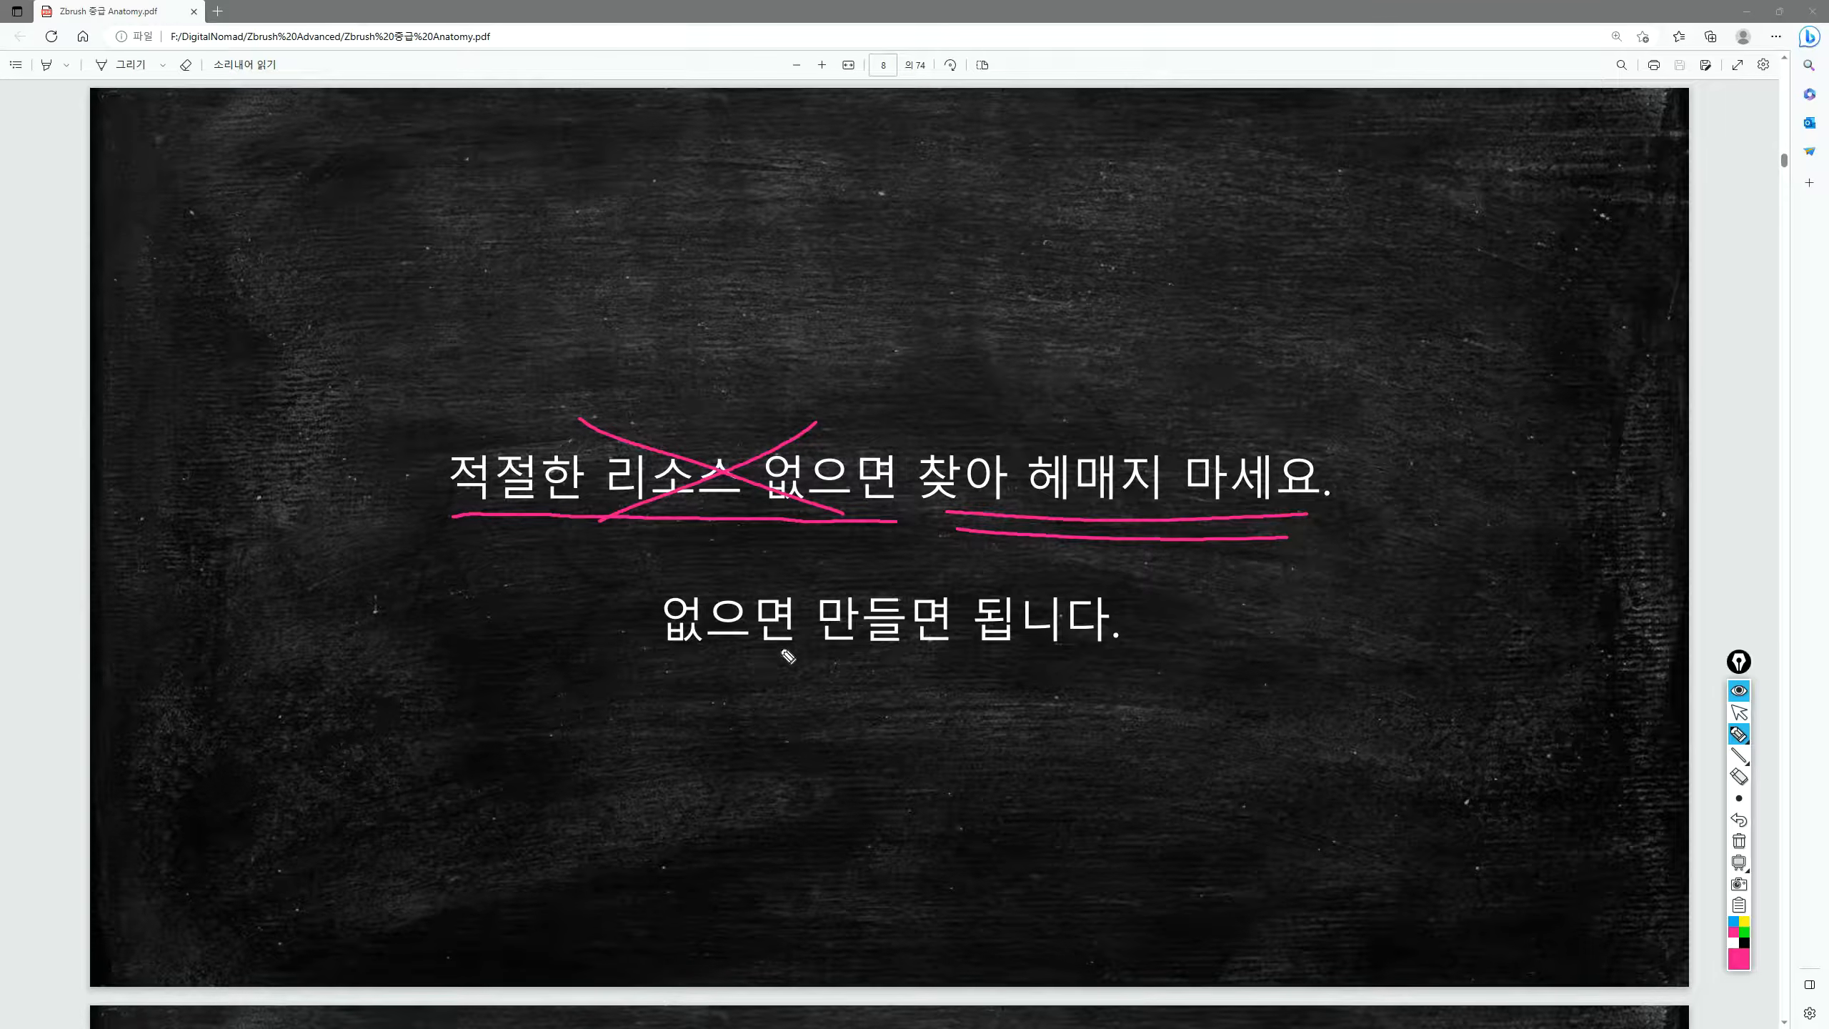
mouse_move(1059, 678)
mouse_down()
mouse_move(640, 651)
mouse_move(874, 673)
mouse_move(1198, 623)
mouse_move(1095, 678)
mouse_move(1167, 609)
mouse_move(1102, 588)
mouse_up()
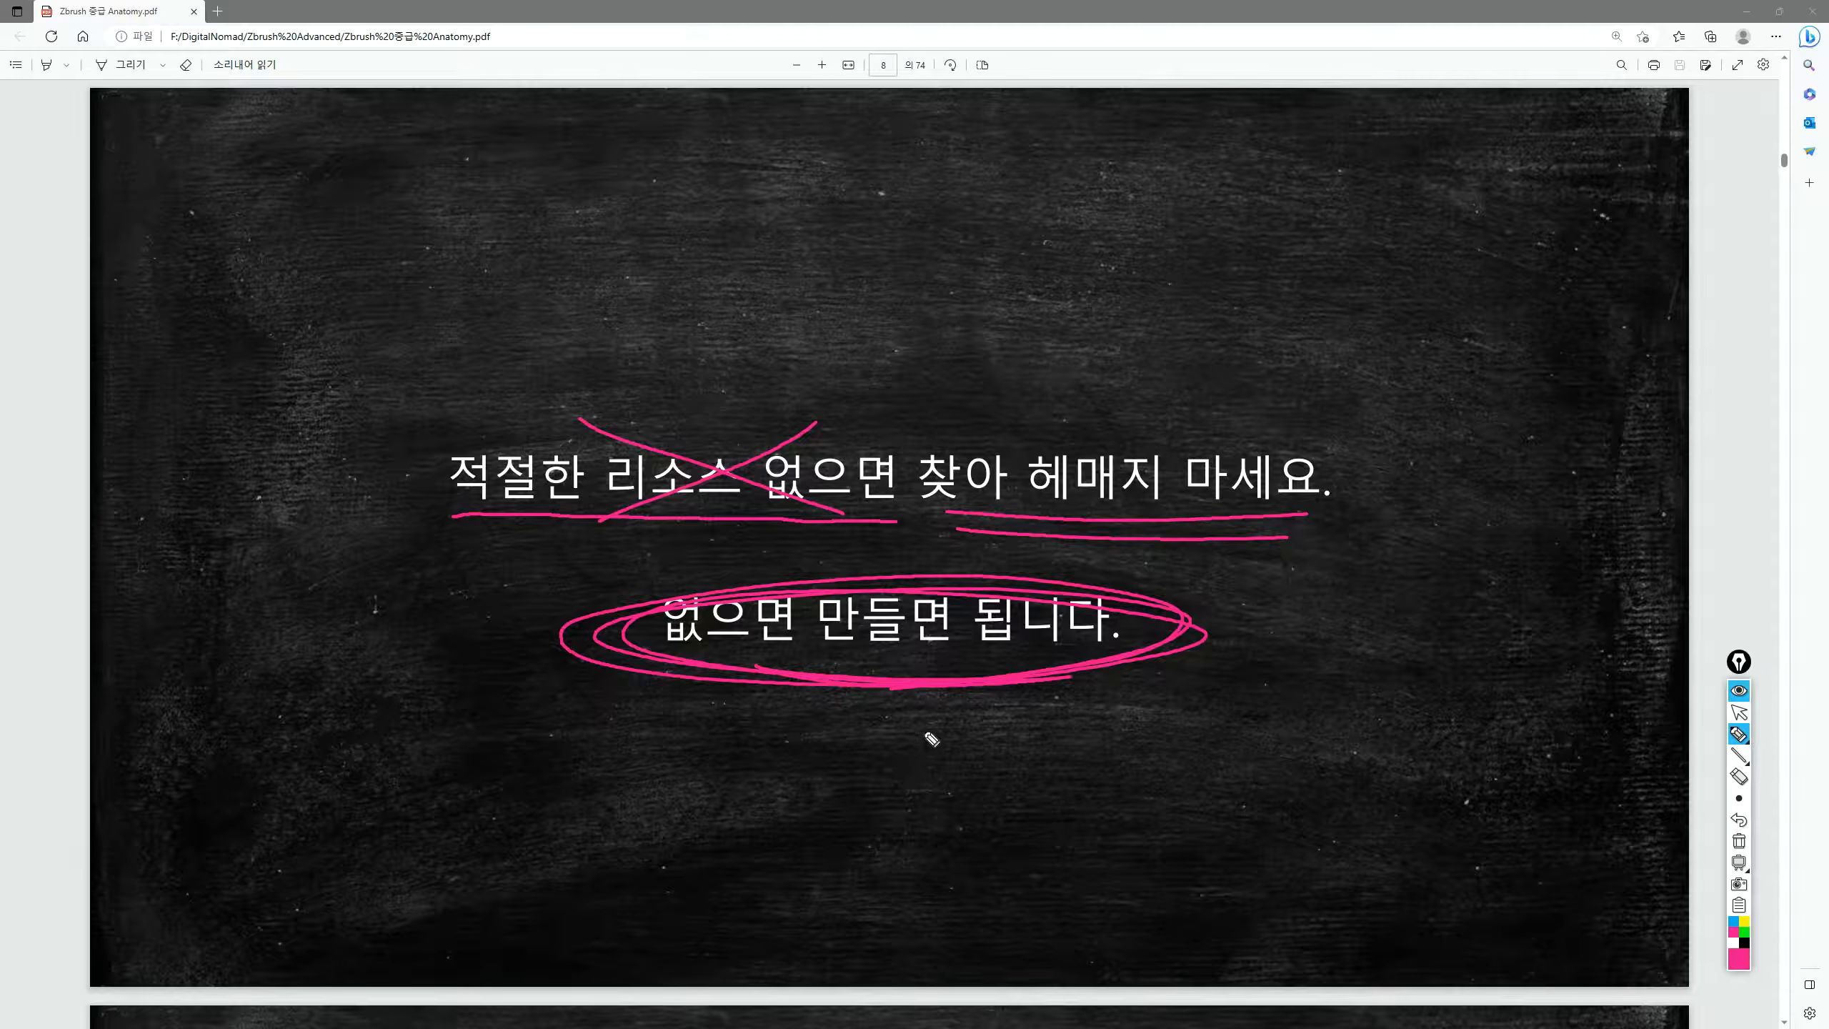
key(ctrl+shift+2)
key(ctrl+shift+7)
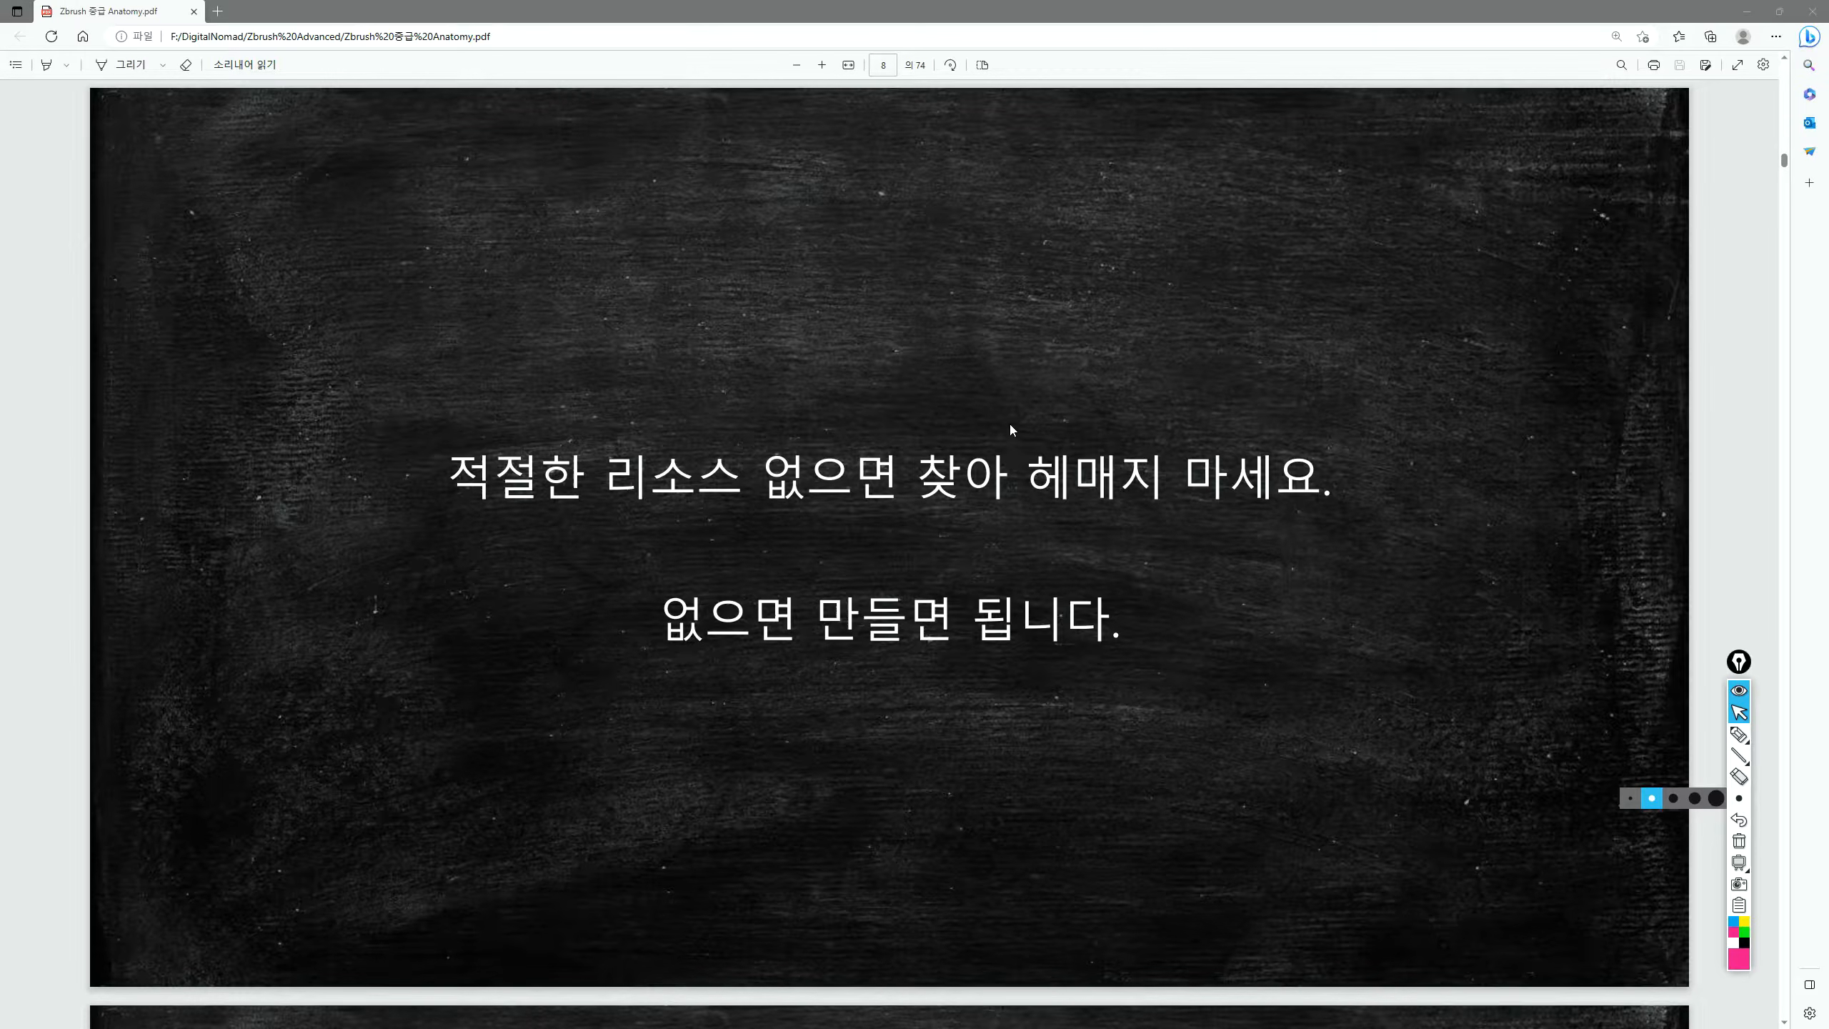
click(1027, 488)
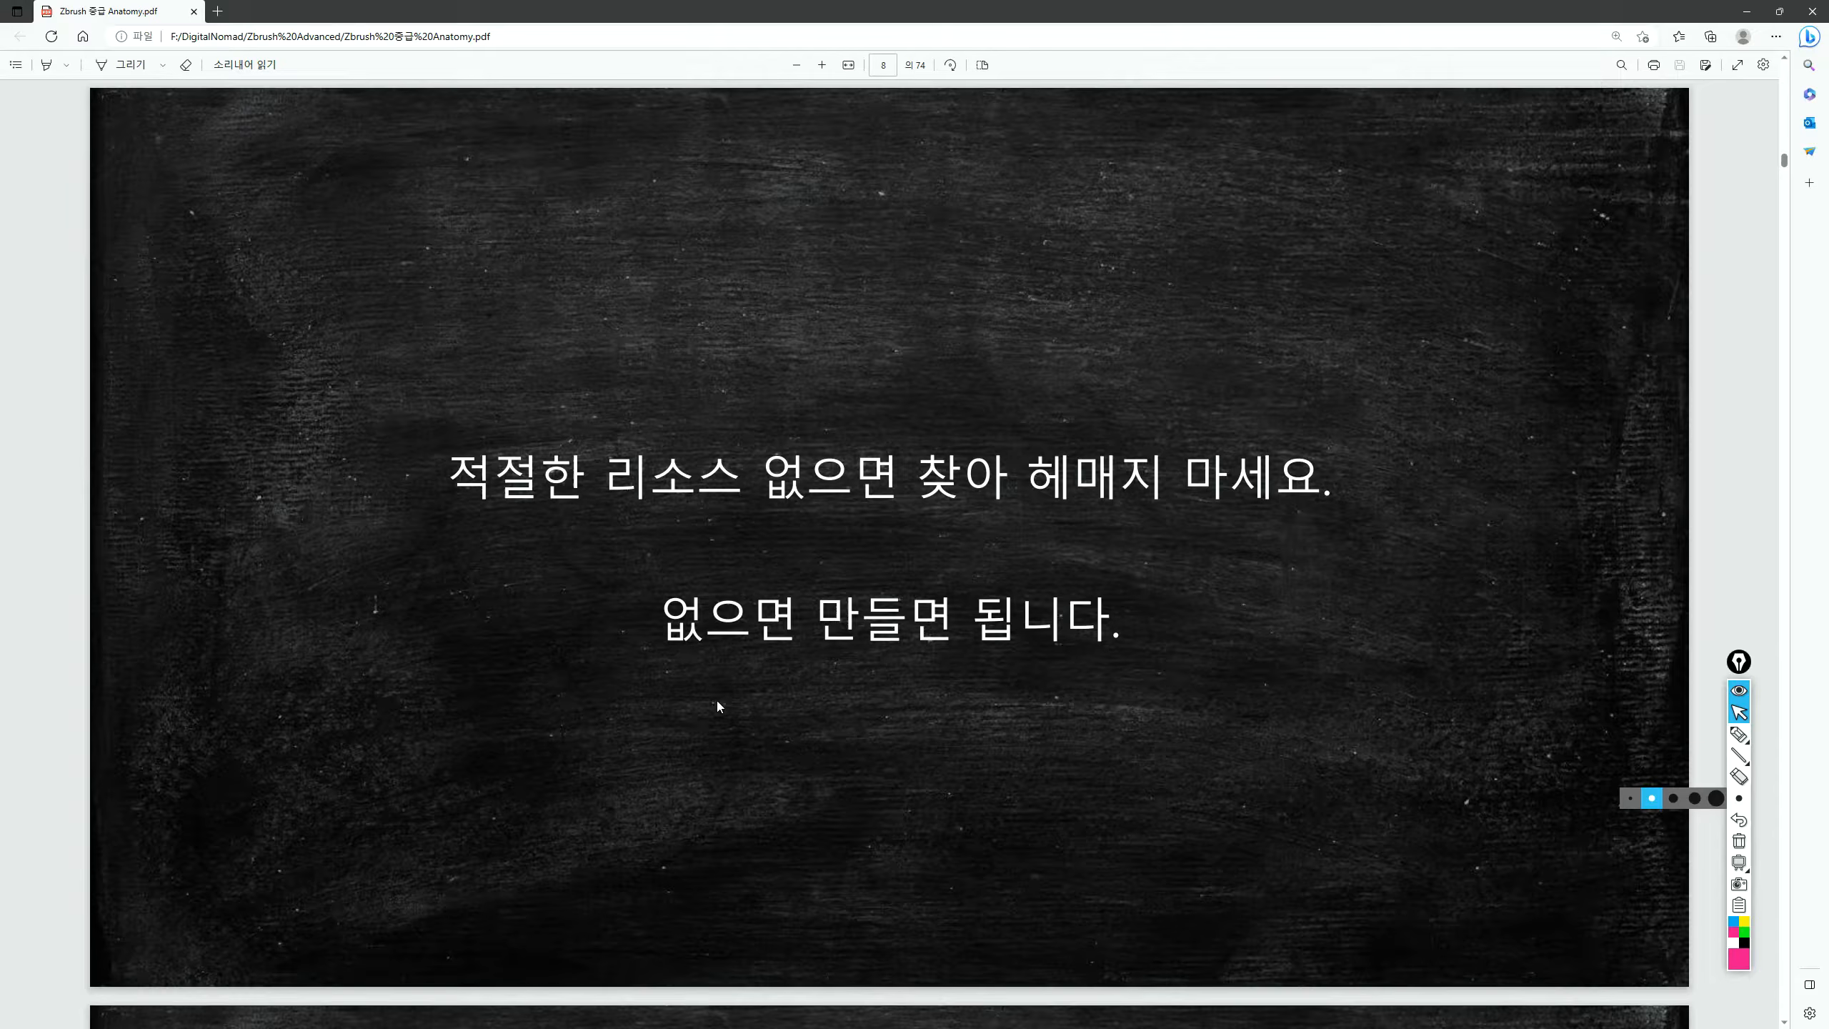
- Page back through the course PDF to page 2 on the two things needed for ZBrush
key(Left)
key(Left)
key(Left)
key(Left)
key(Left)
key(Left)
key(Left)
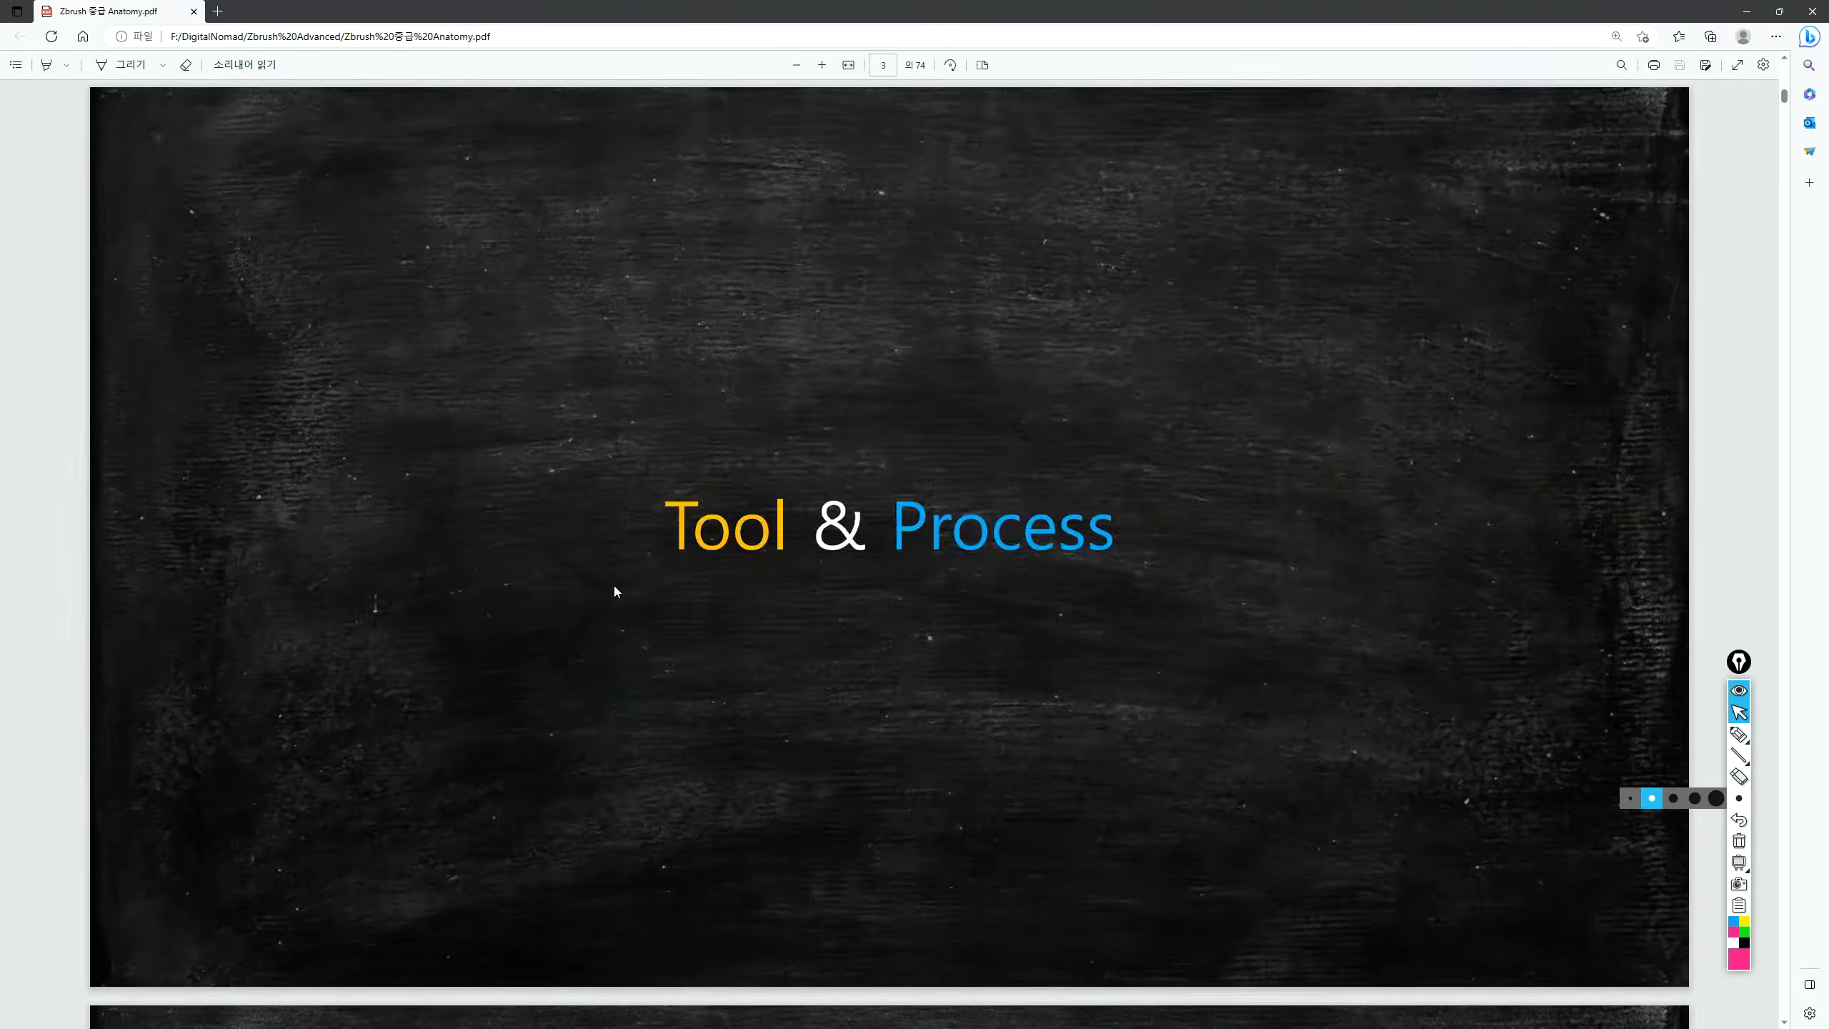
key(Right)
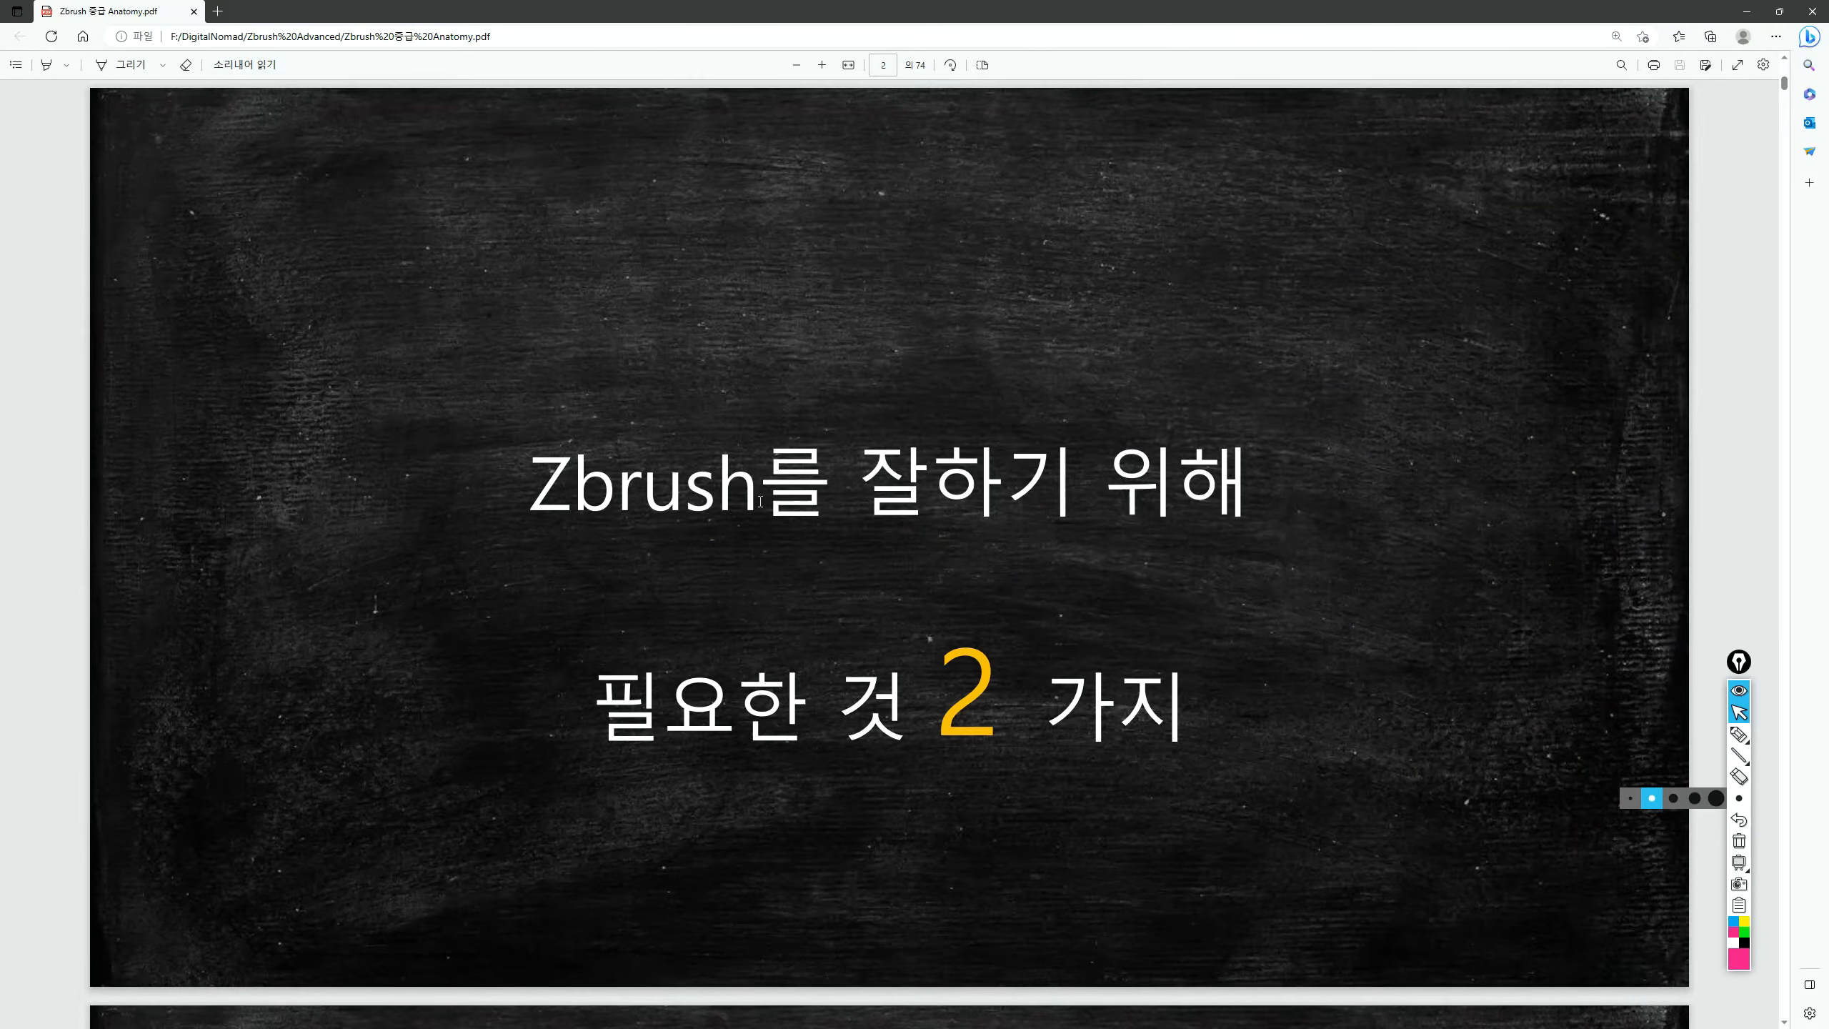
- Review the Tool & Process and Tool pages, continuing forward to the Process title page on page 9
key(Right)
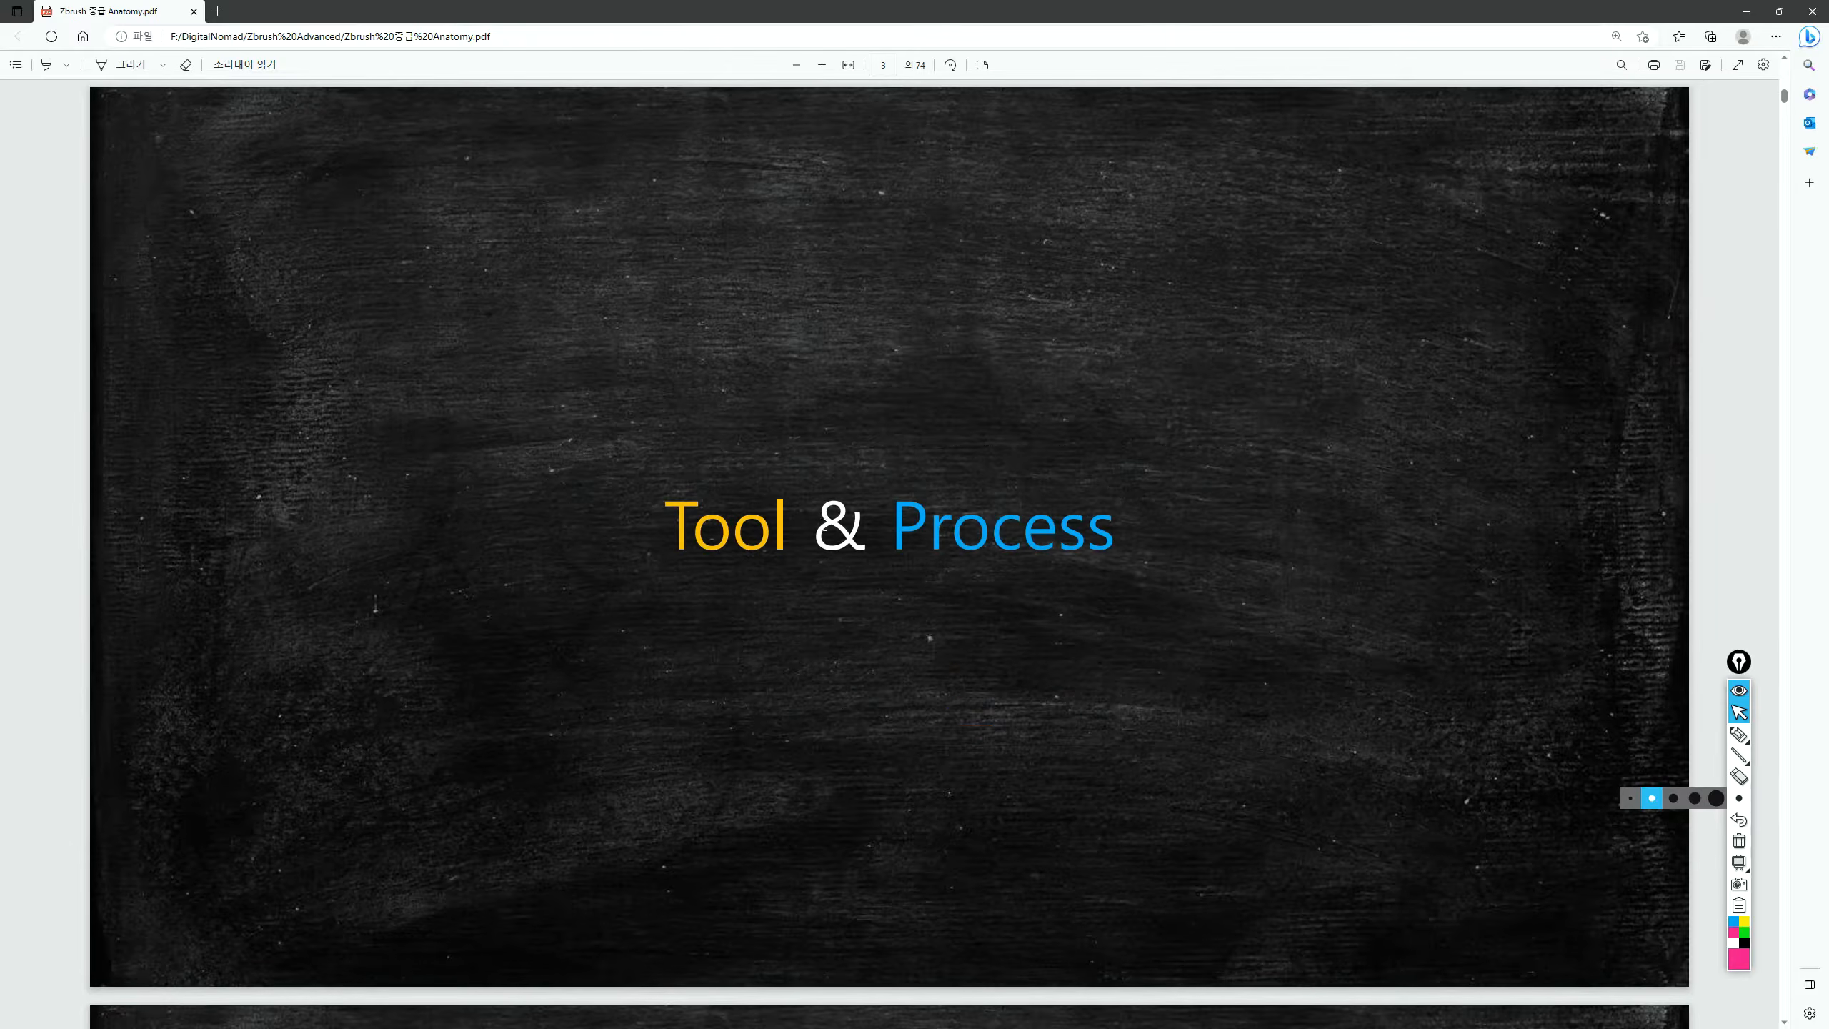
key(Right)
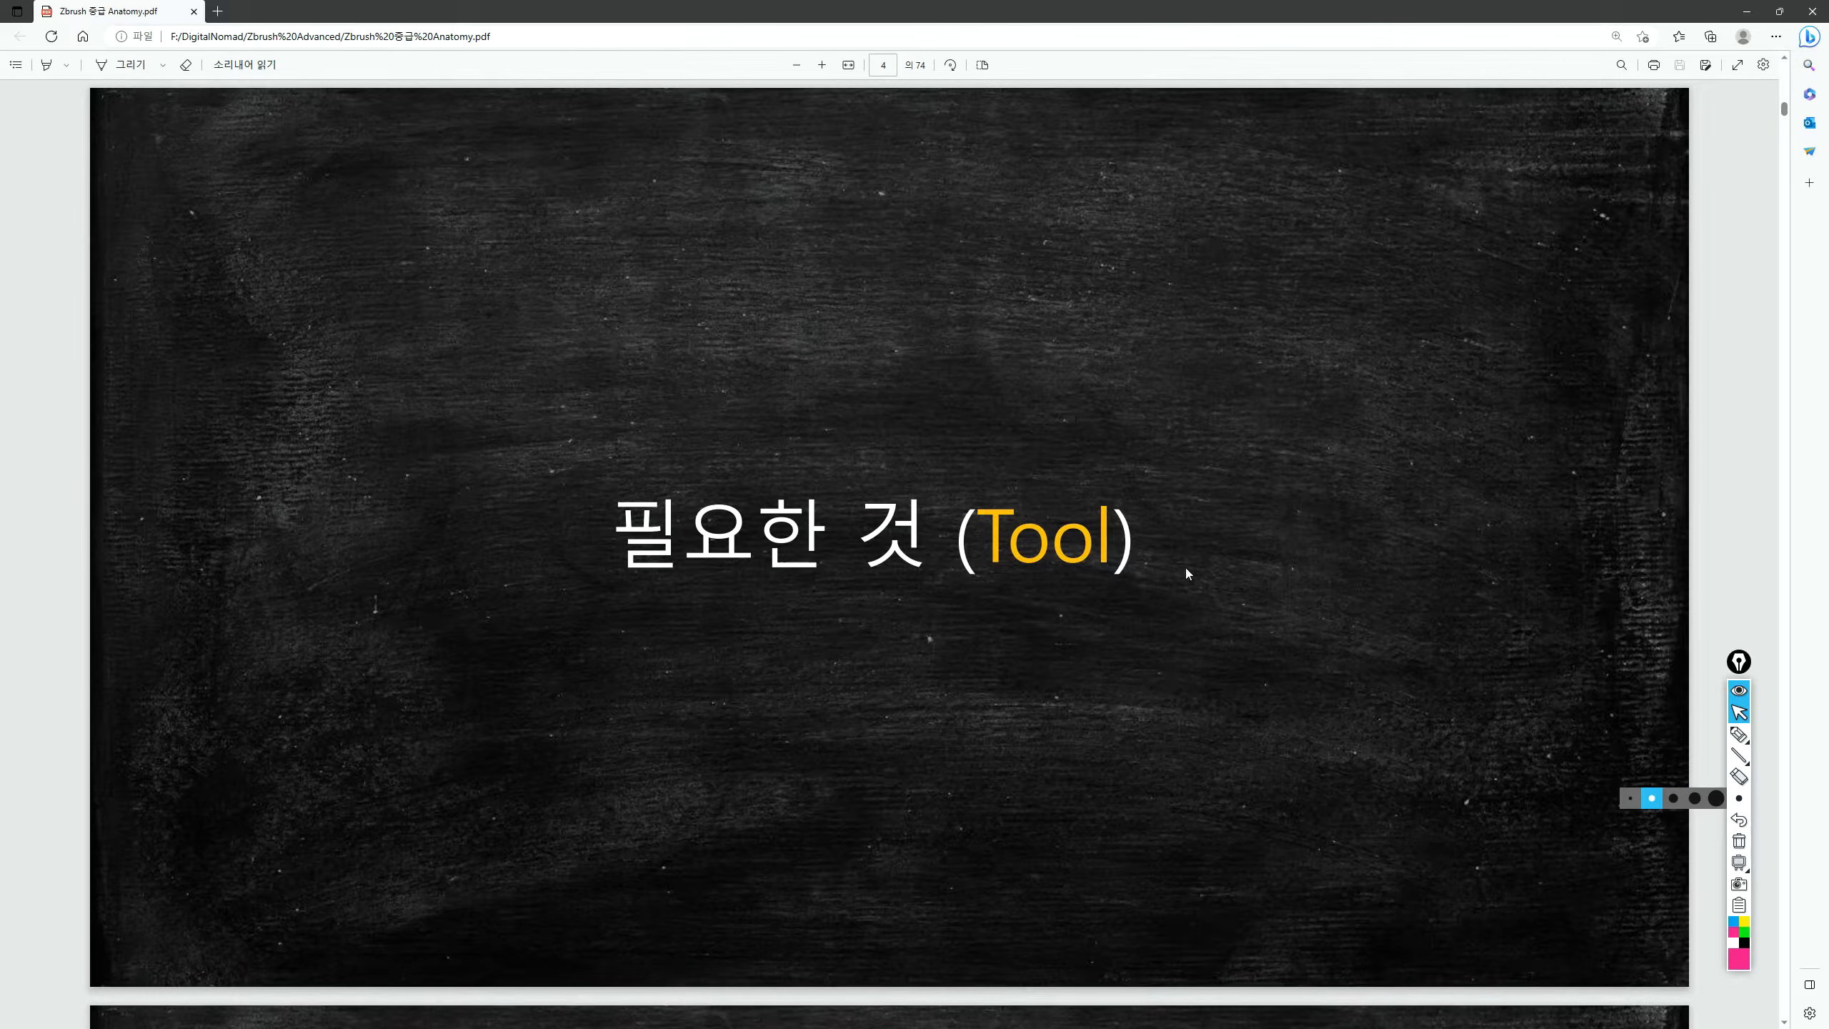
key(Right)
key(Right)
key(Right)
key(Right)
key(Right)
key(Right)
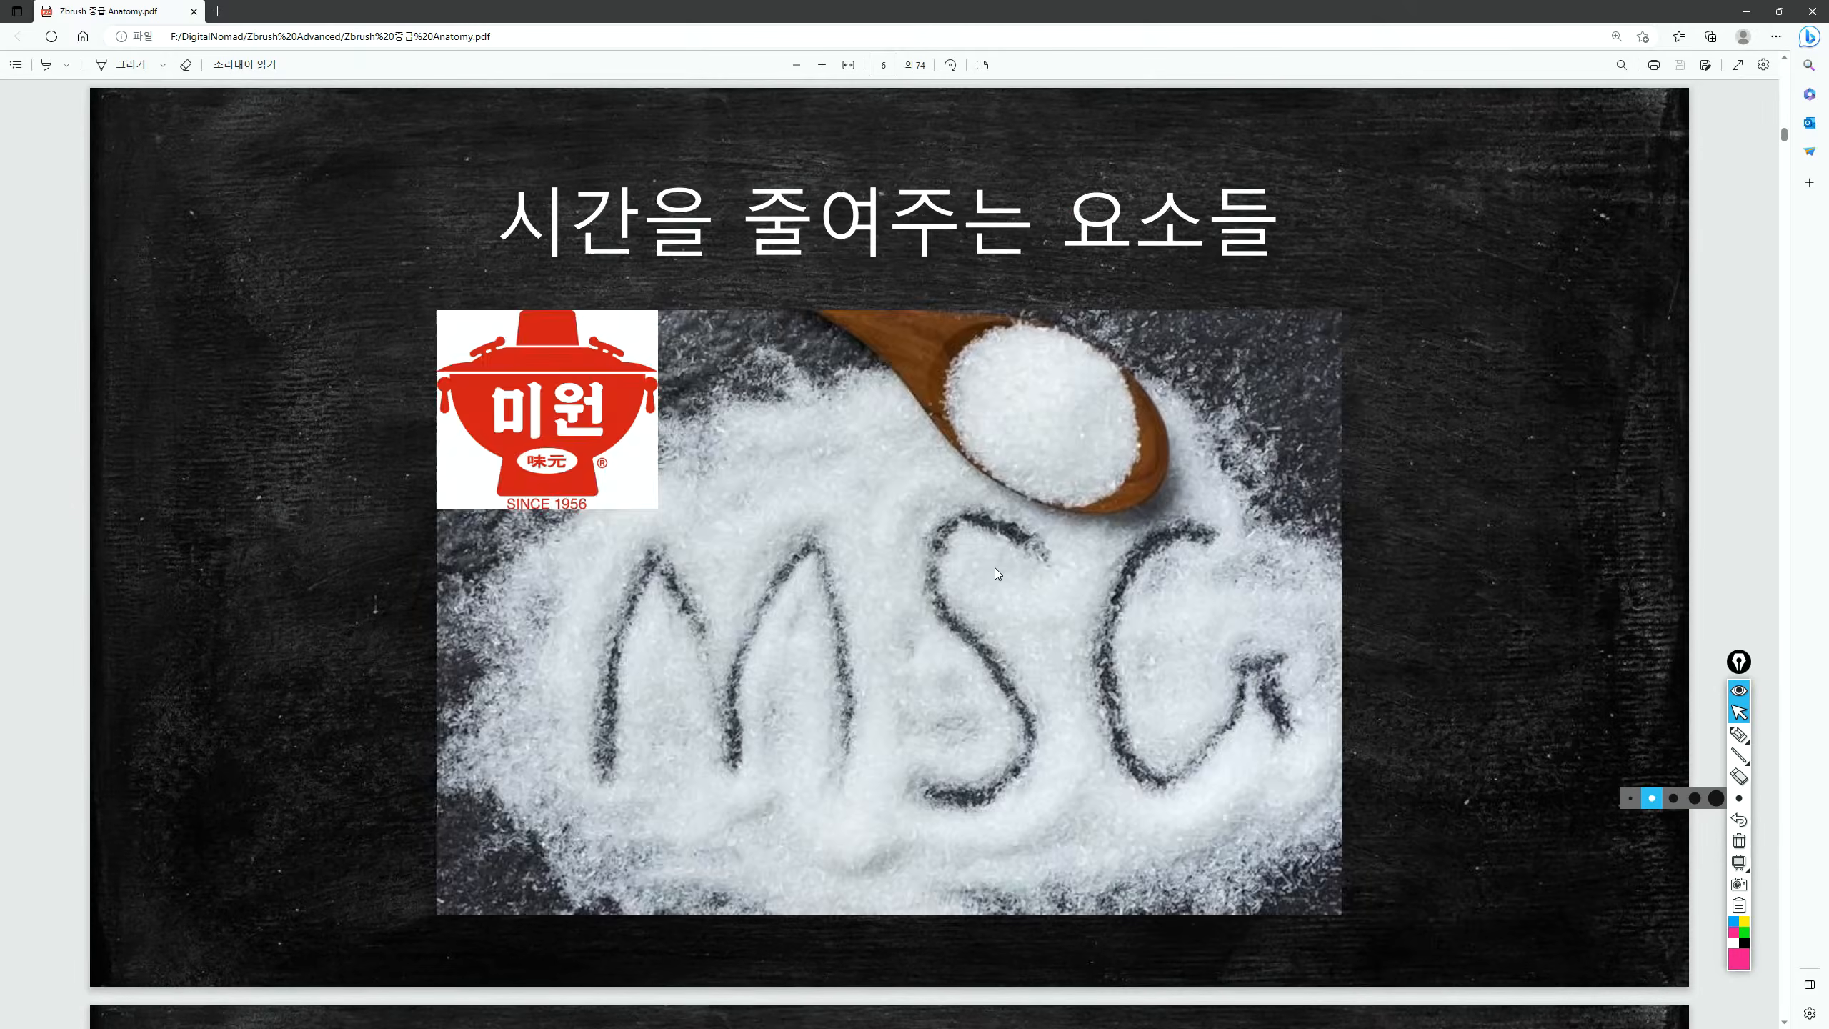
key(Left)
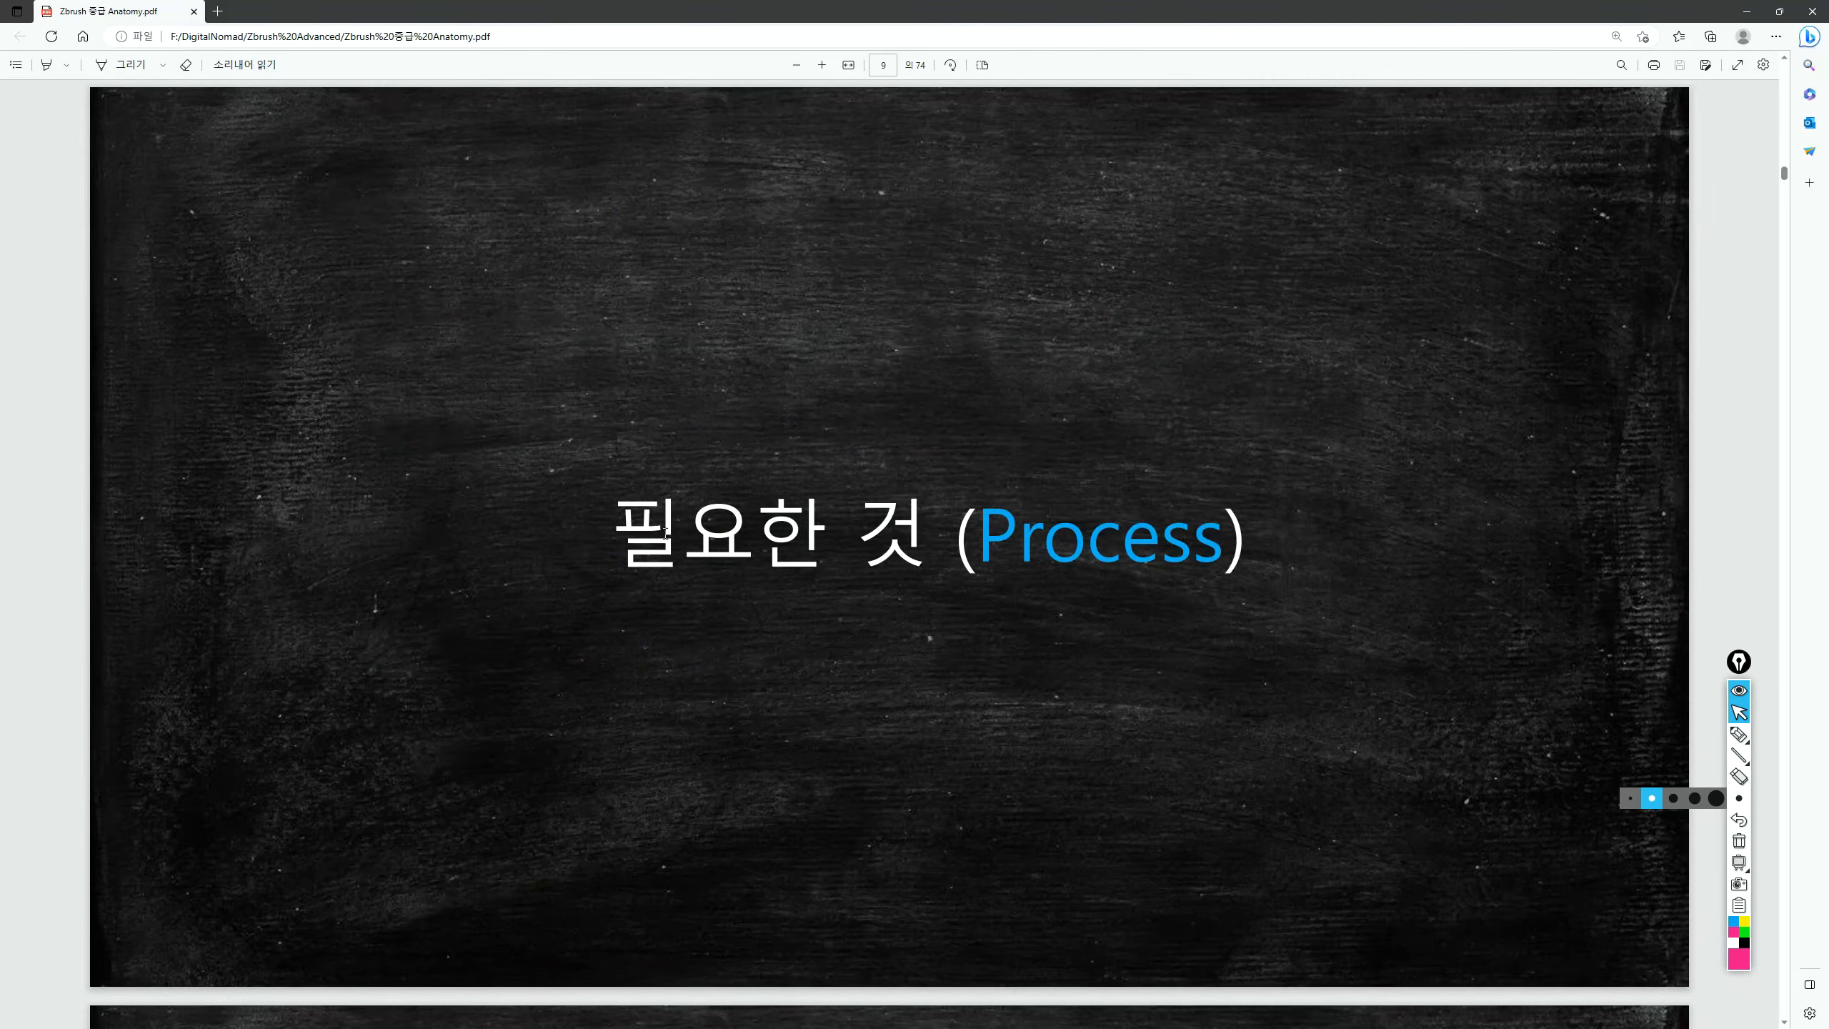